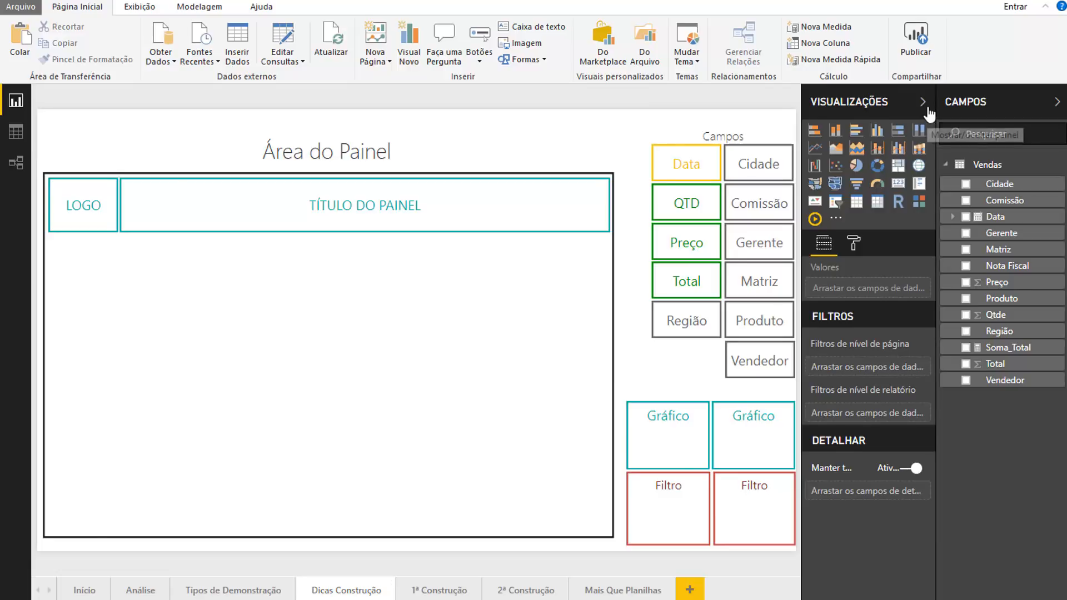
Collapse the side panes and view the Tipos de Demonstração page before returning to Dicas Construção.
left_click(1058, 101)
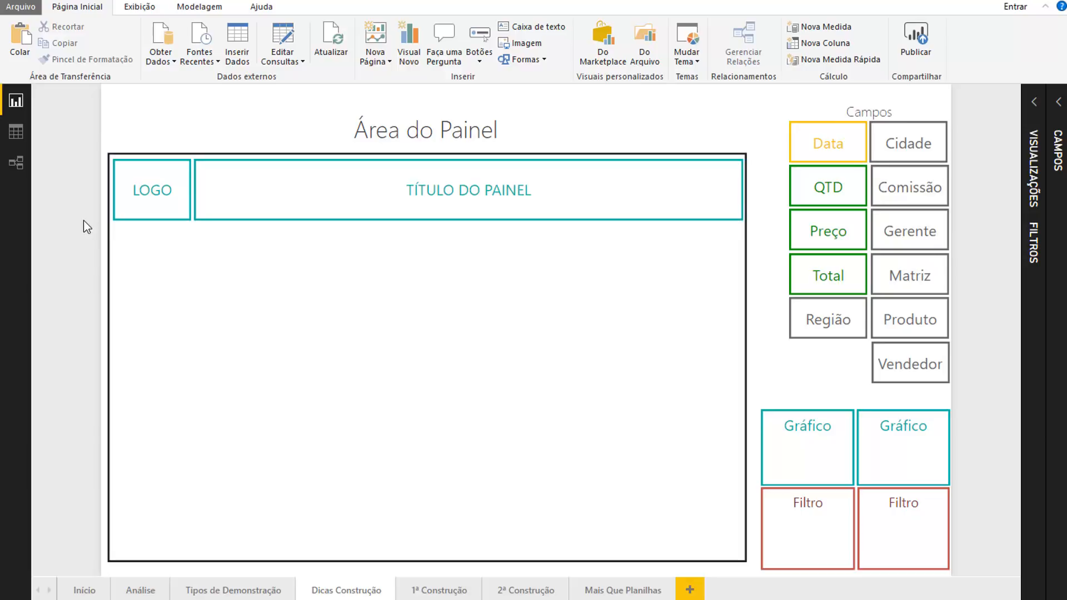
left_click(261, 594)
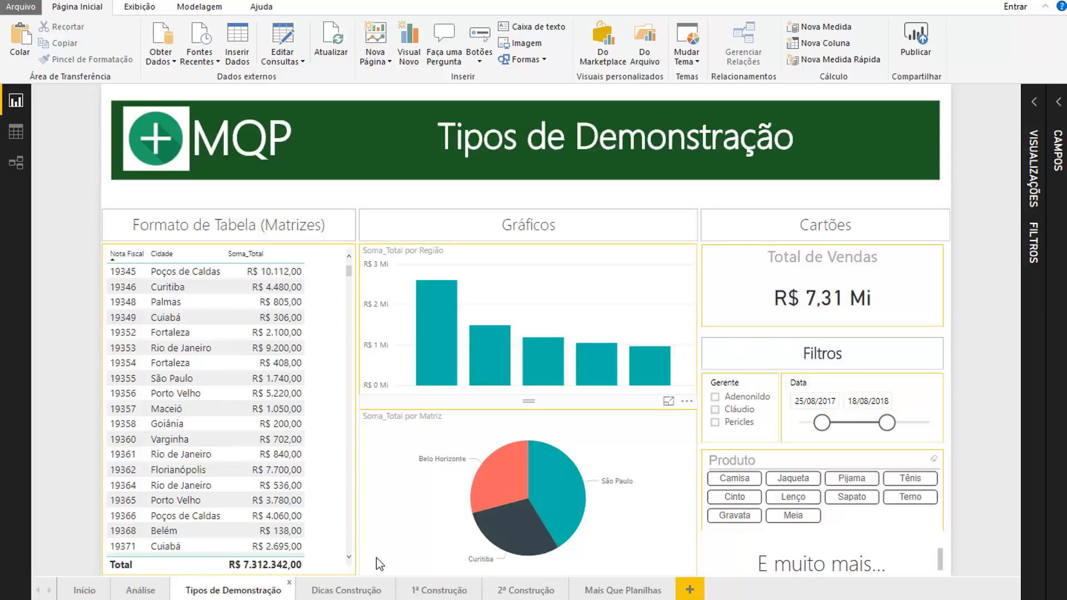
left_click(346, 592)
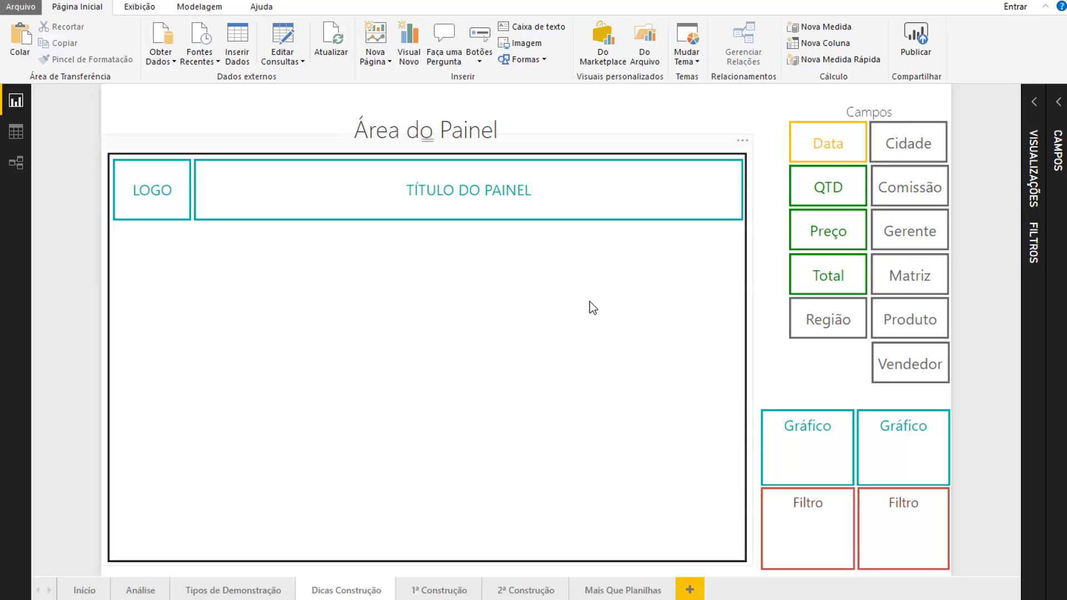
Try swapping the header boxes so the panel title sits on the left and LOGO on the right.
left_click(450, 191)
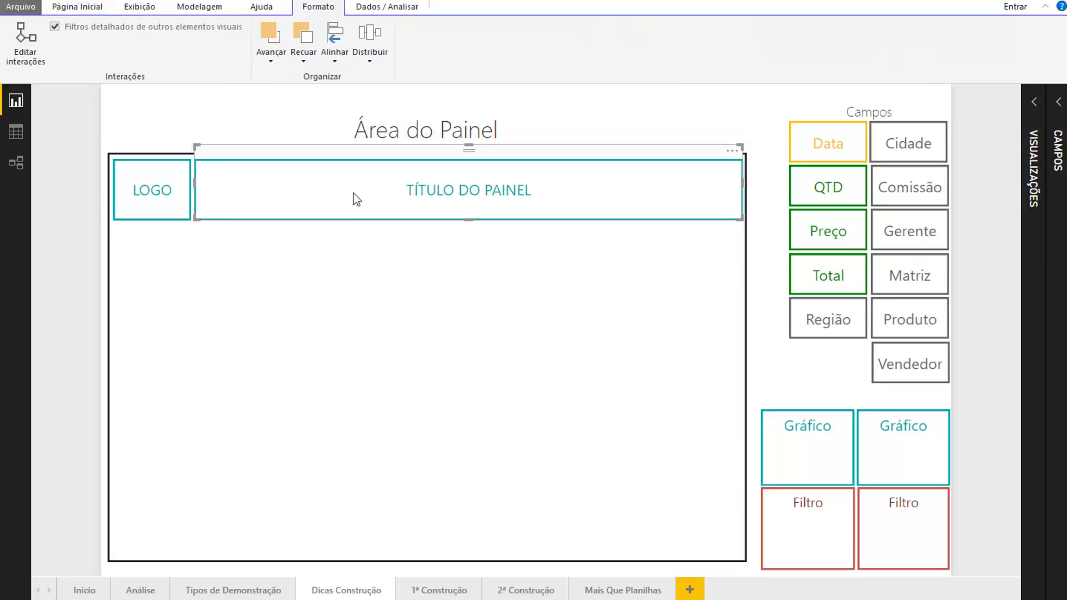
left_click_drag(162, 183, 464, 193)
left_click_drag(636, 192, 732, 183)
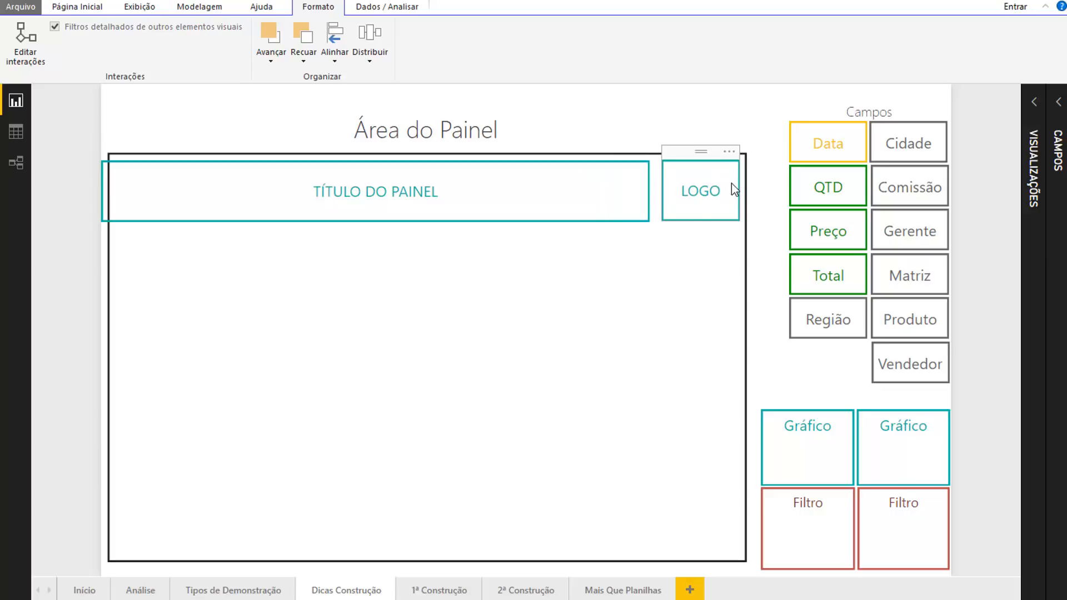
left_click_drag(599, 185, 605, 187)
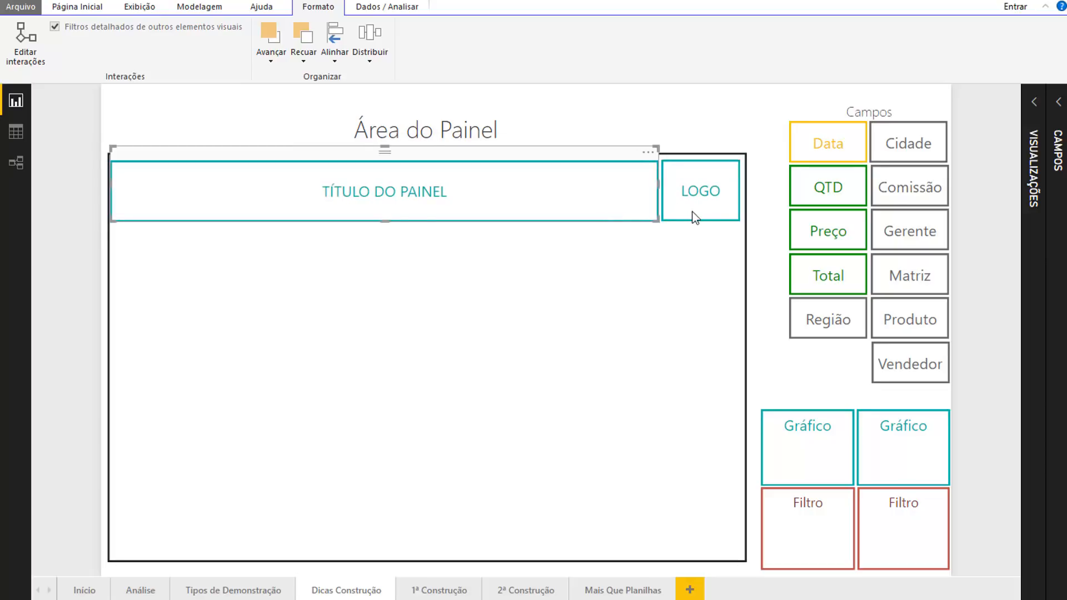
Undo the header swap to restore LOGO to the left of the panel title.
key("ctrl+z")
key("ctrl+z")
key("ctrl+z")
key("ctrl+z")
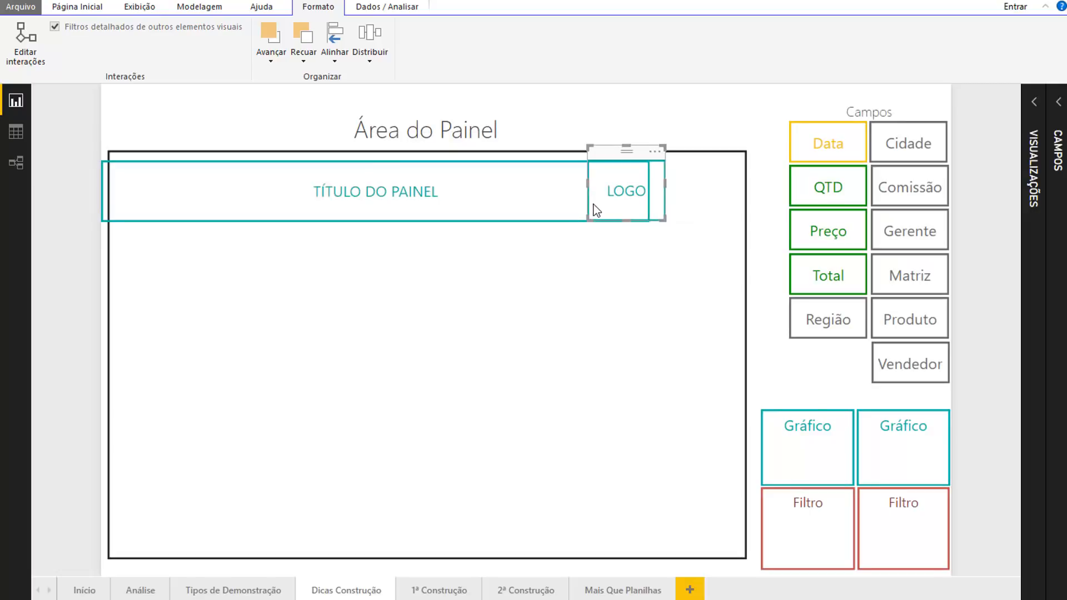
key("ctrl+y")
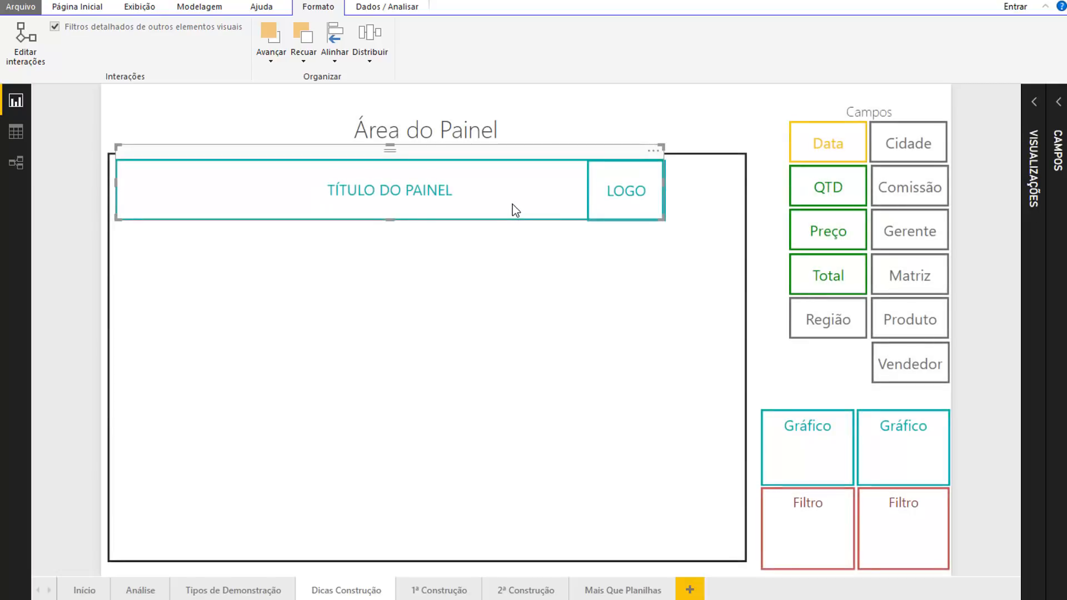
key("ctrl+y")
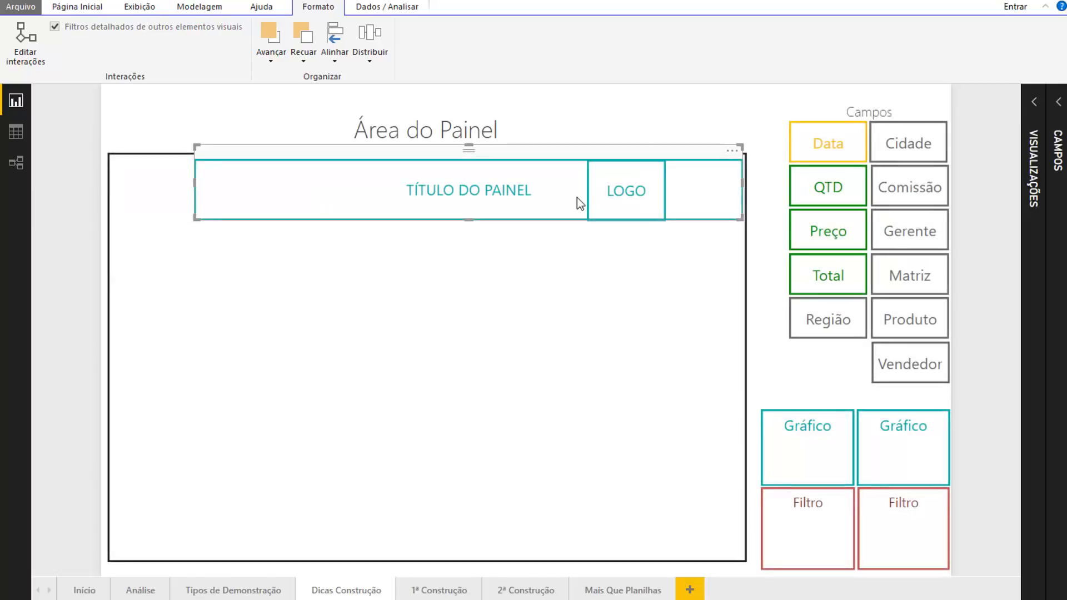
key("ctrl+y")
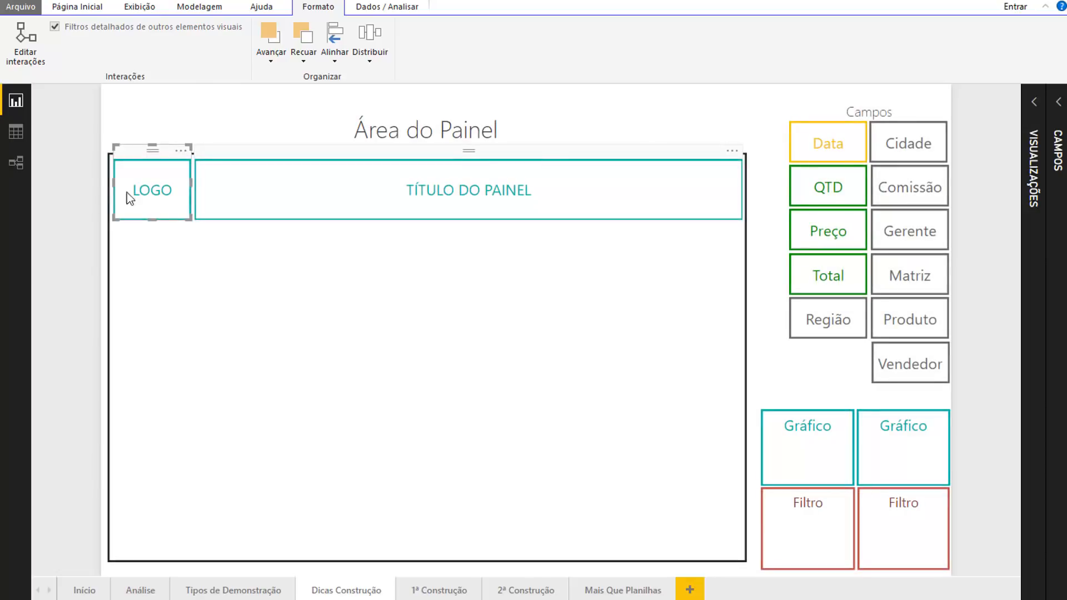
left_click(75, 181)
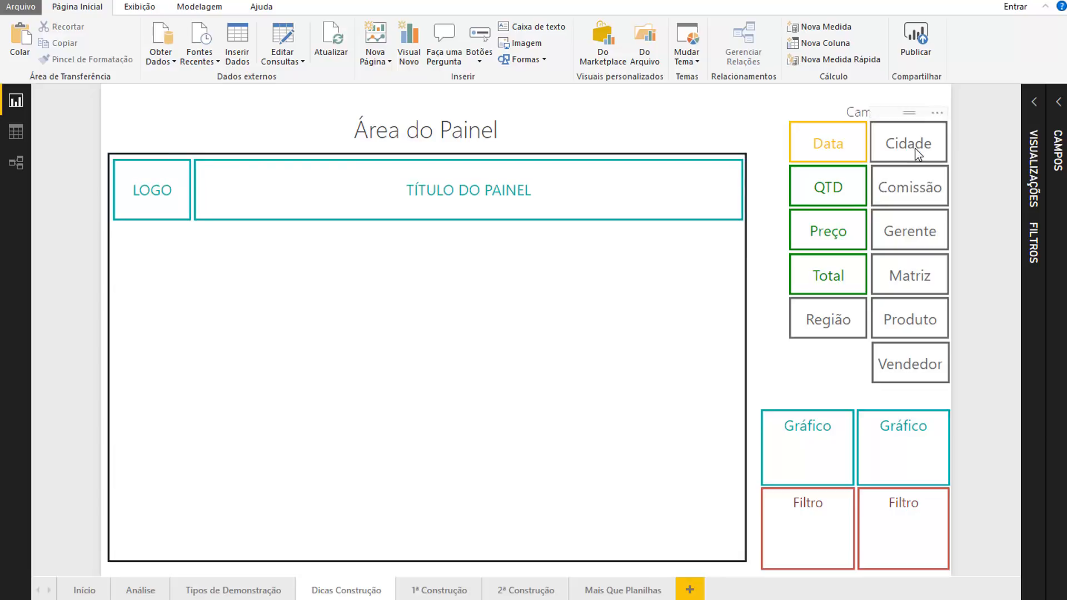
Change the panel title box's text to DASHBOARD DE VENDEDORES.
left_click(465, 195)
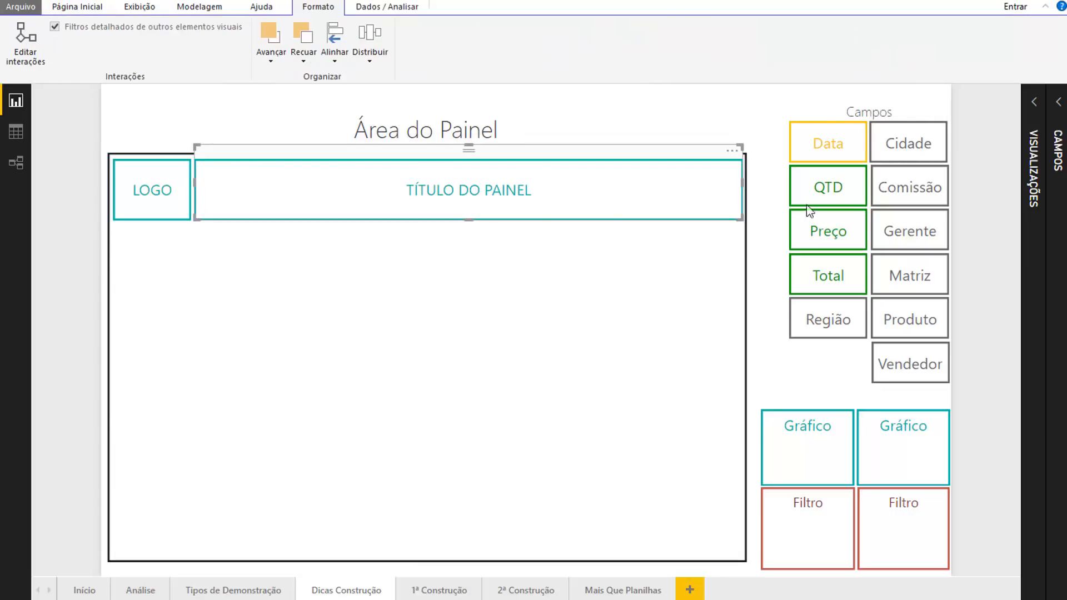
left_click(1044, 106)
left_click(933, 167)
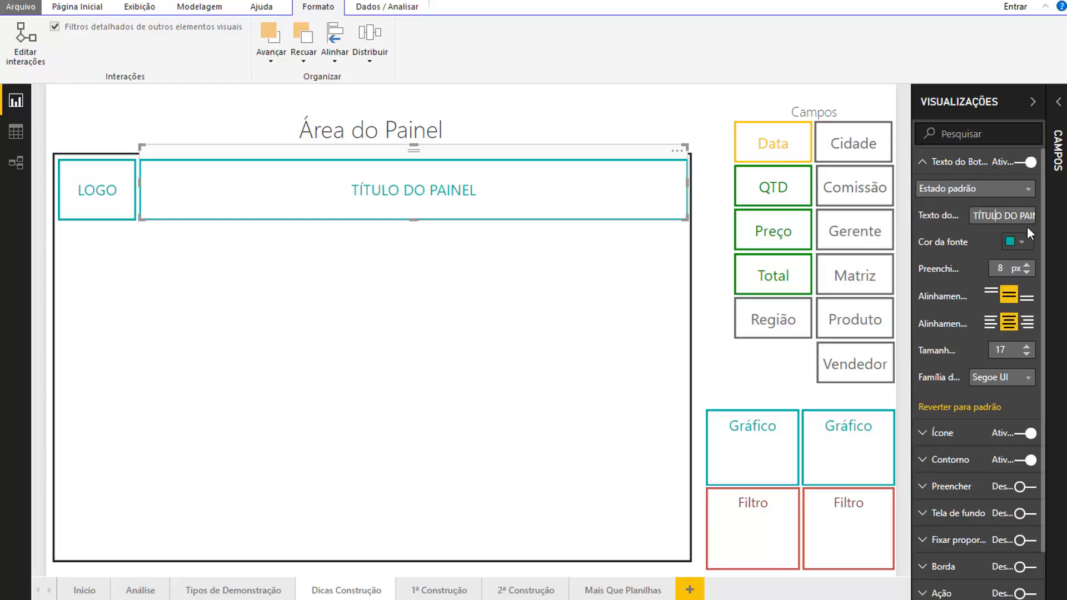
key("ctrl+a")
type("DASH")
type("BOARD")
type(" D")
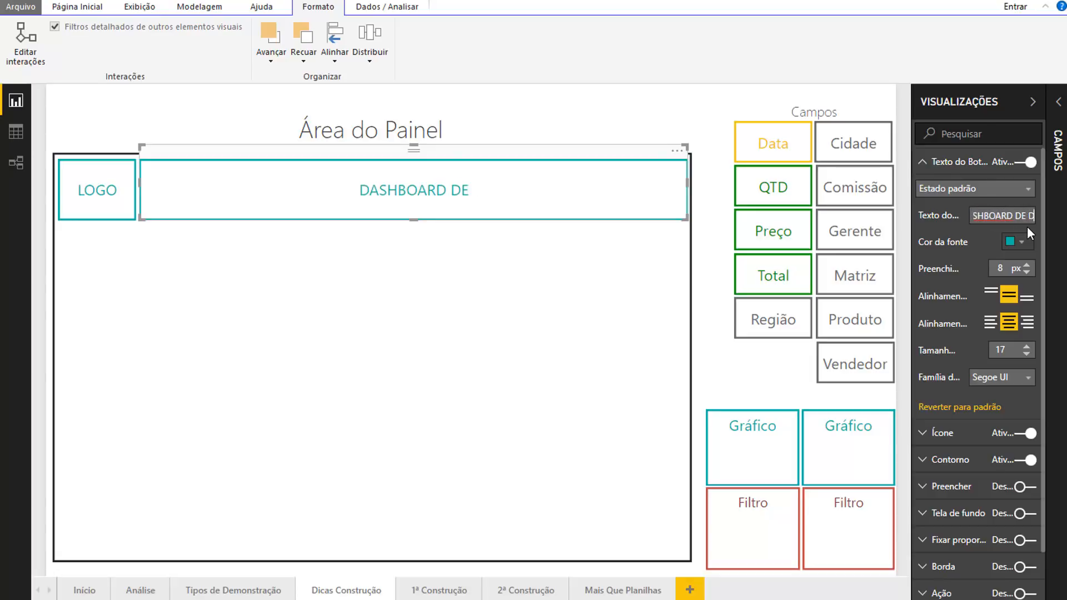
key("BackSpace")
type("VENDE")
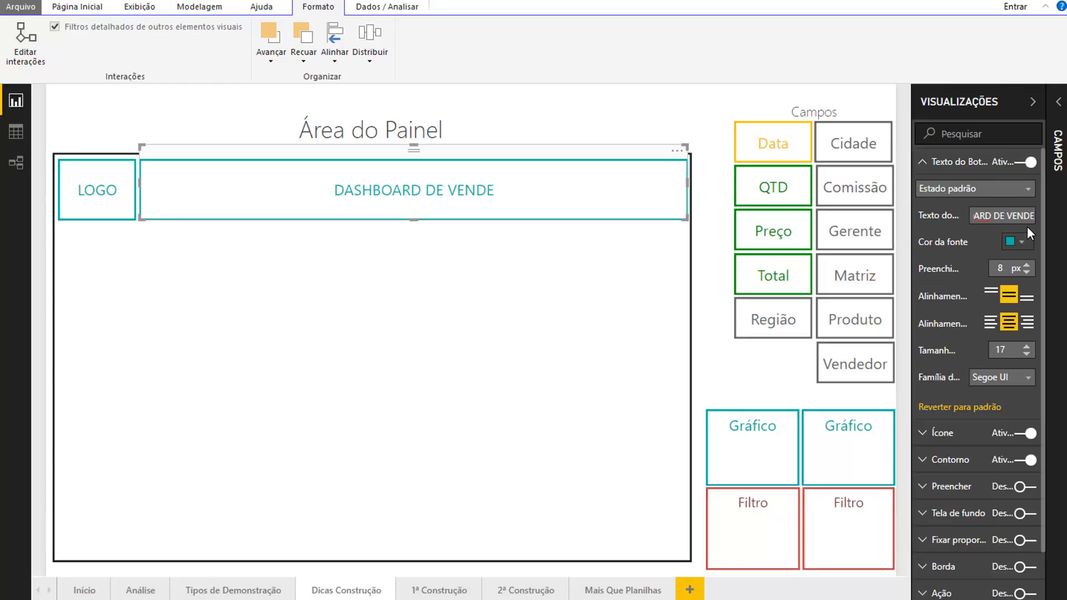
type("DORES")
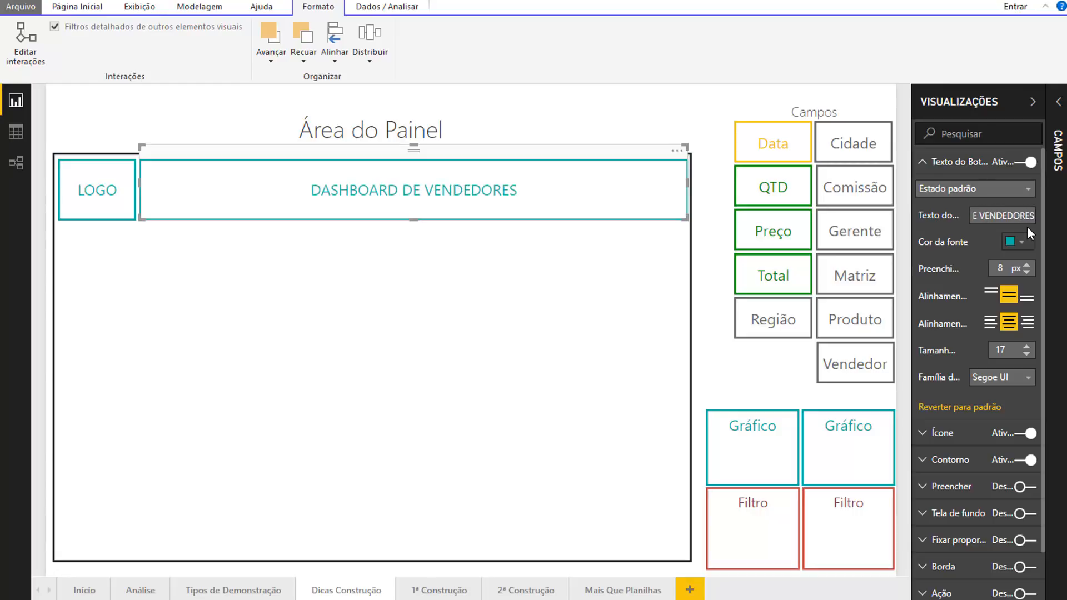
left_click(713, 177)
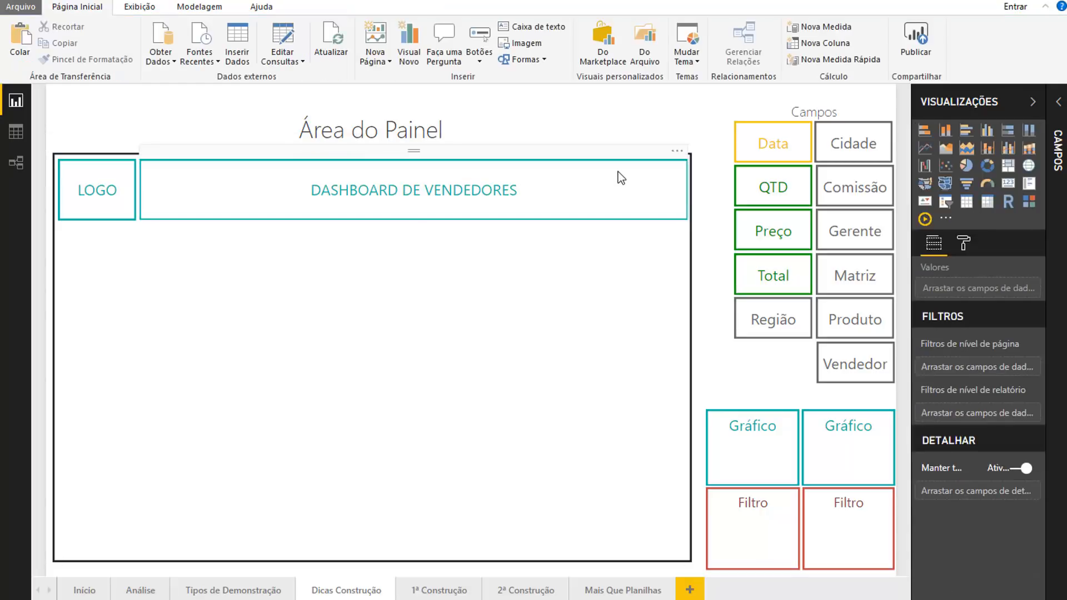
Move the Vendedor field and one Gráfico box into the panel, enlarging Gráfico to fill the panel's lower-left area.
left_click_drag(834, 362, 278, 428)
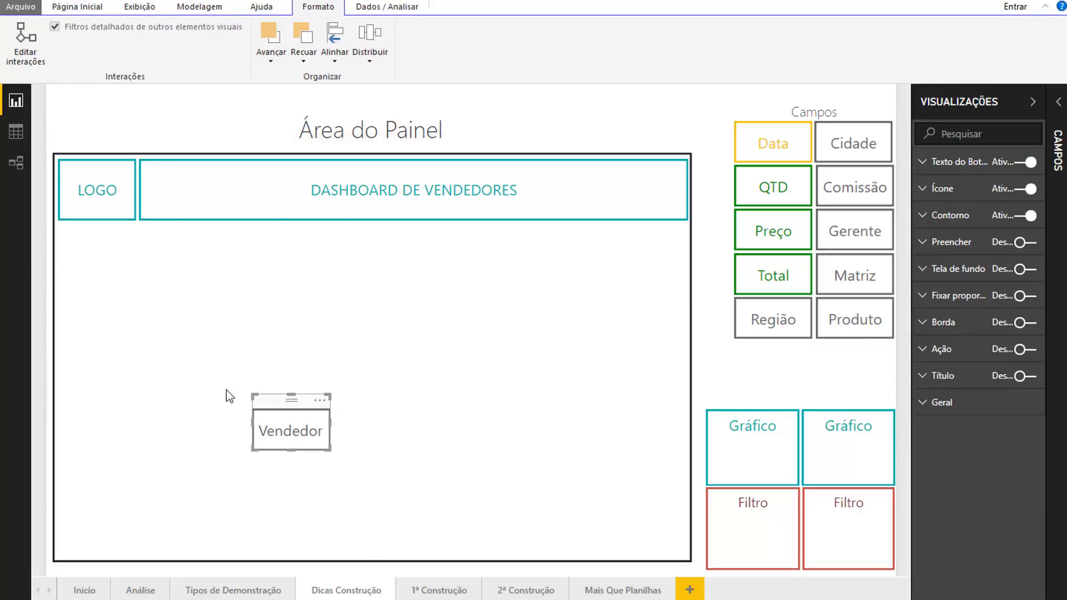
left_click_drag(742, 428, 99, 499)
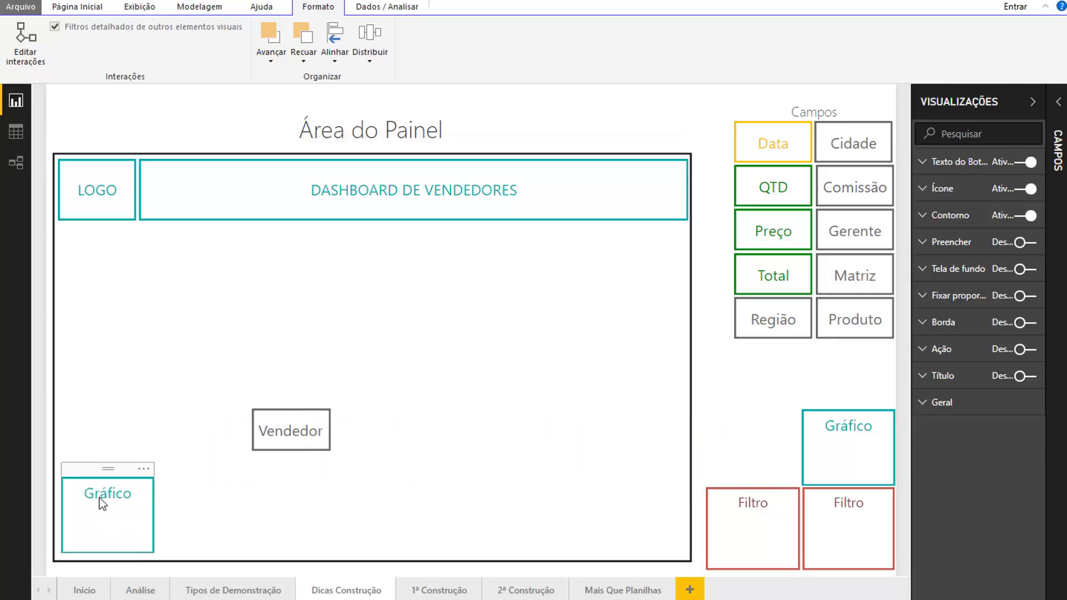
left_click_drag(151, 466, 351, 345)
left_click(449, 402)
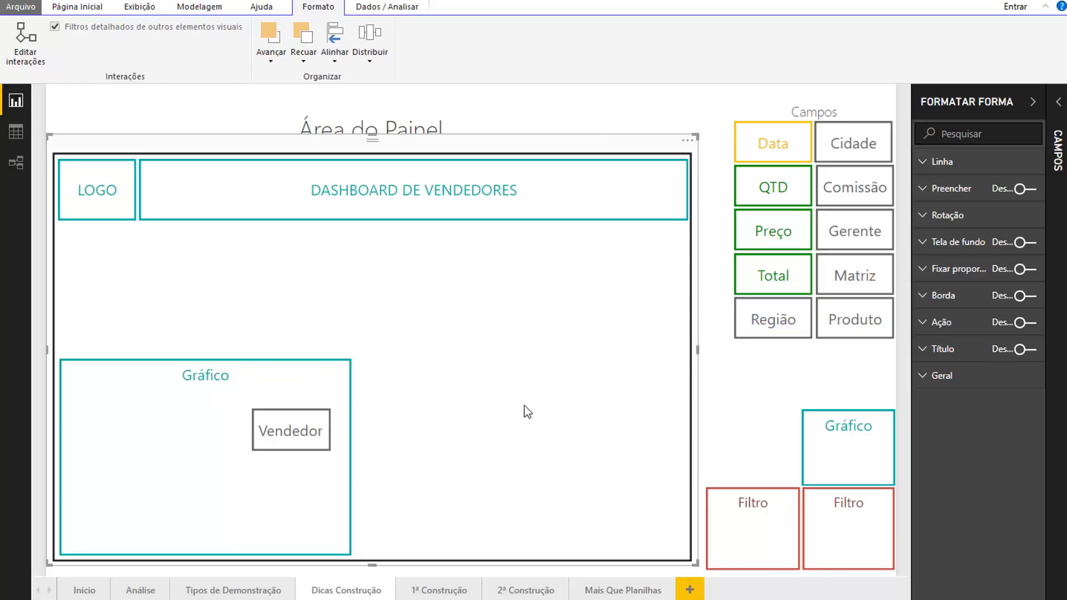
left_click(39, 337)
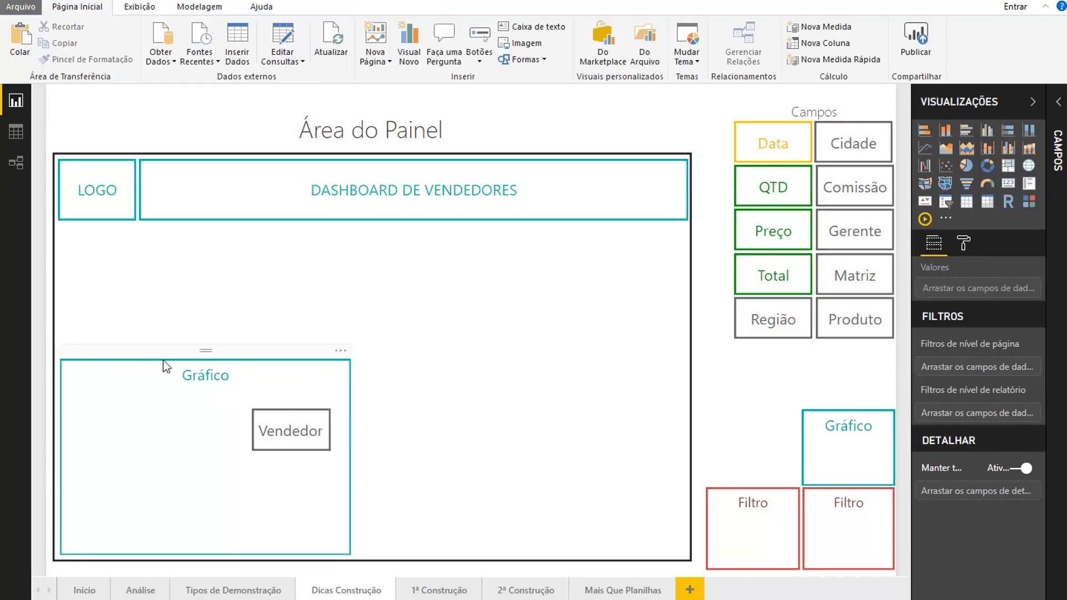
Bring the Vendedor box to the front and place it inside the Gráfico box with the Data field below it.
left_click(292, 417)
left_click(271, 60)
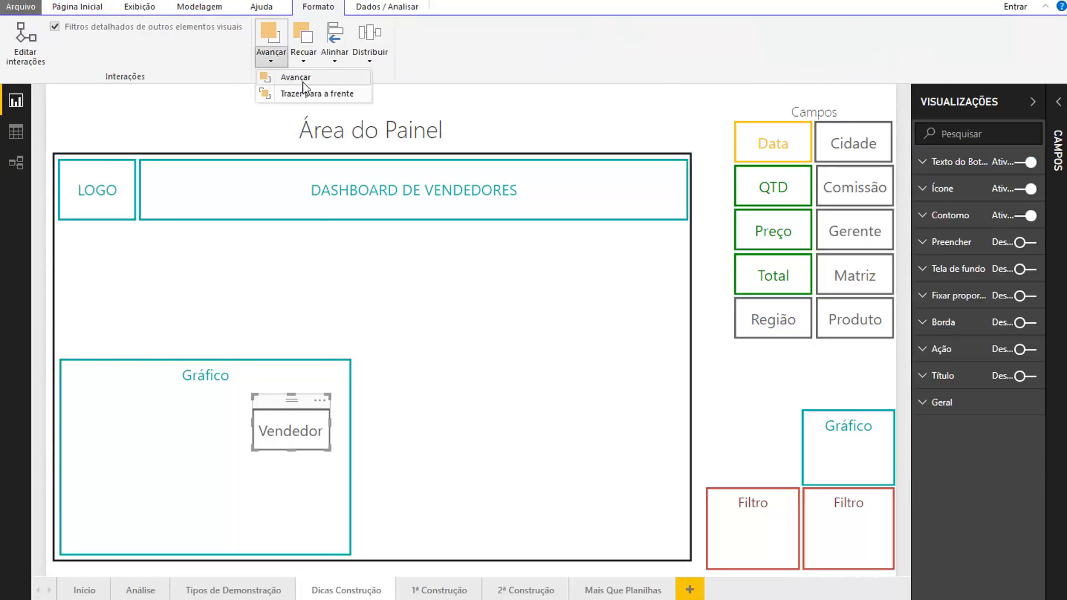
left_click(295, 93)
left_click_drag(286, 400, 157, 494)
left_click_drag(752, 116, 95, 421)
left_click_drag(171, 499, 214, 454)
left_click_drag(102, 419, 149, 499)
left_click_drag(103, 500, 179, 496)
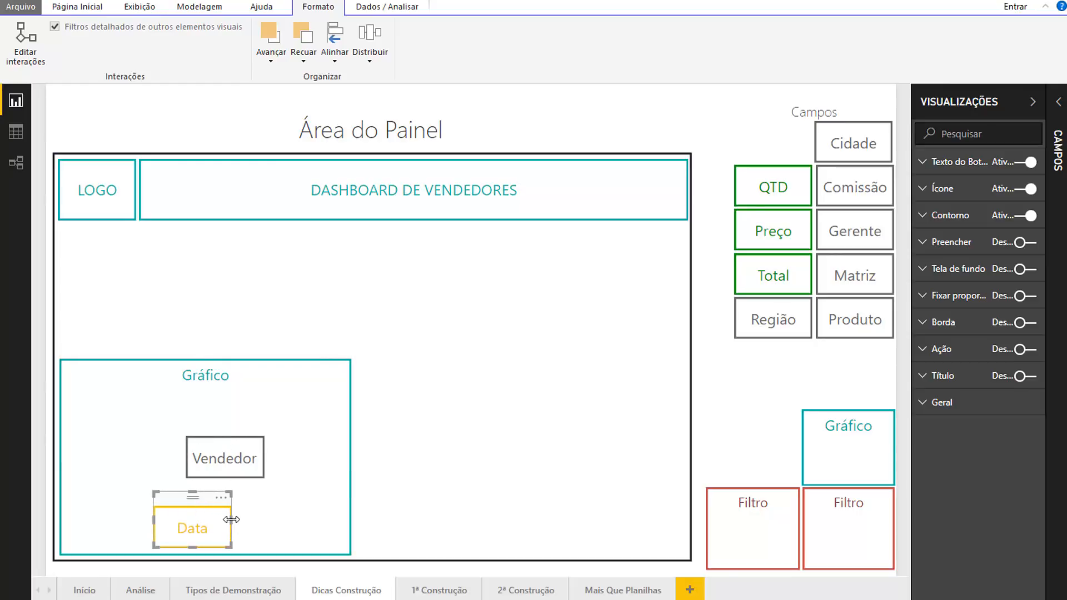
Stretch Data across the bottom of the Gráfico box and enlarge Vendedor to fill the space above it.
left_click_drag(231, 522, 342, 520)
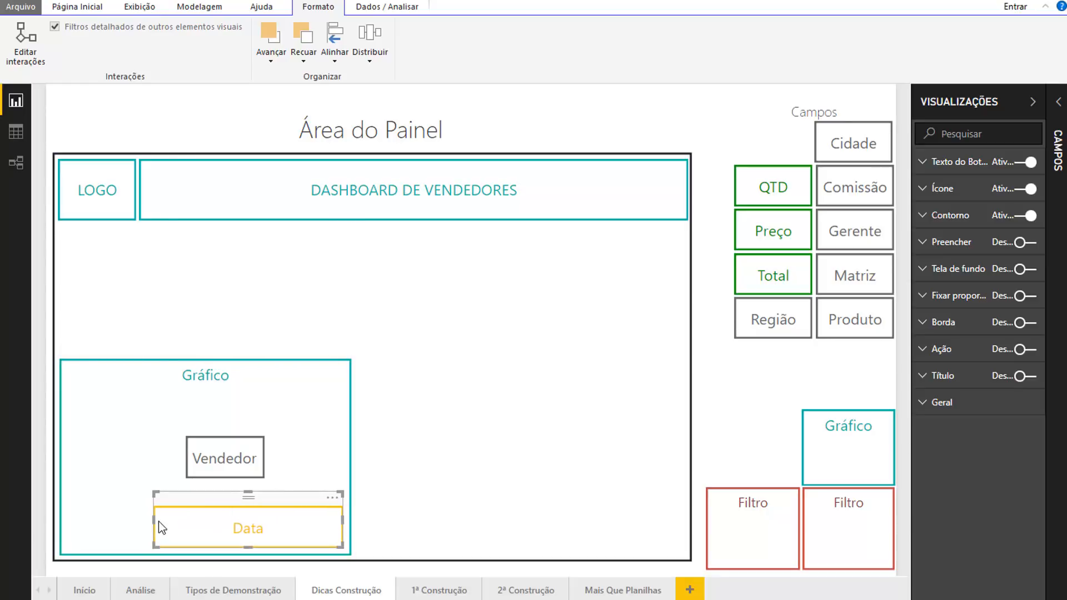
left_click_drag(156, 527, 64, 522)
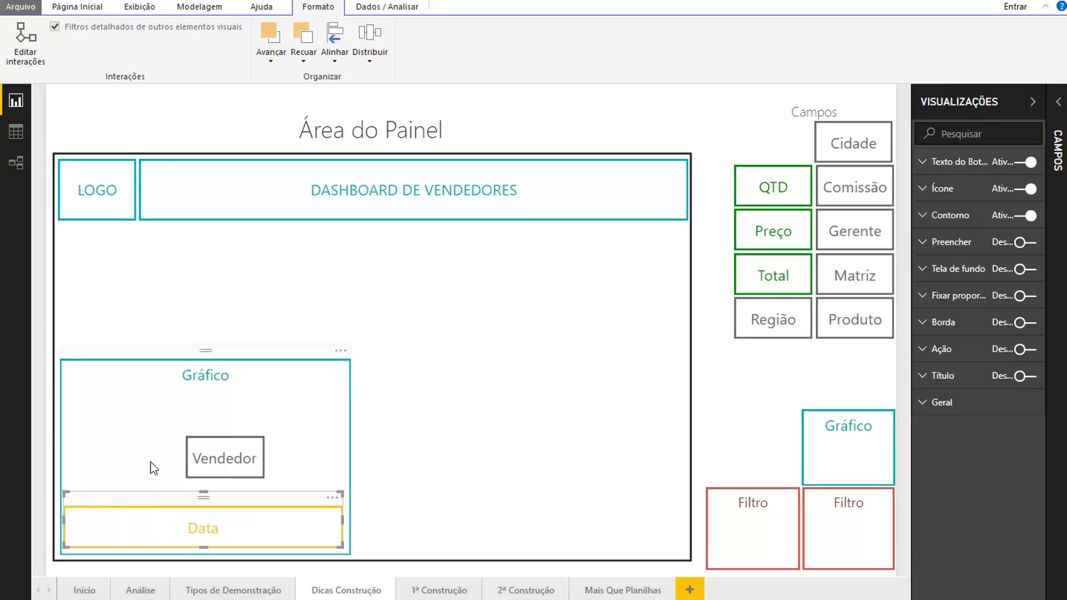
left_click_drag(201, 440, 80, 464)
left_click_drag(143, 449, 342, 372)
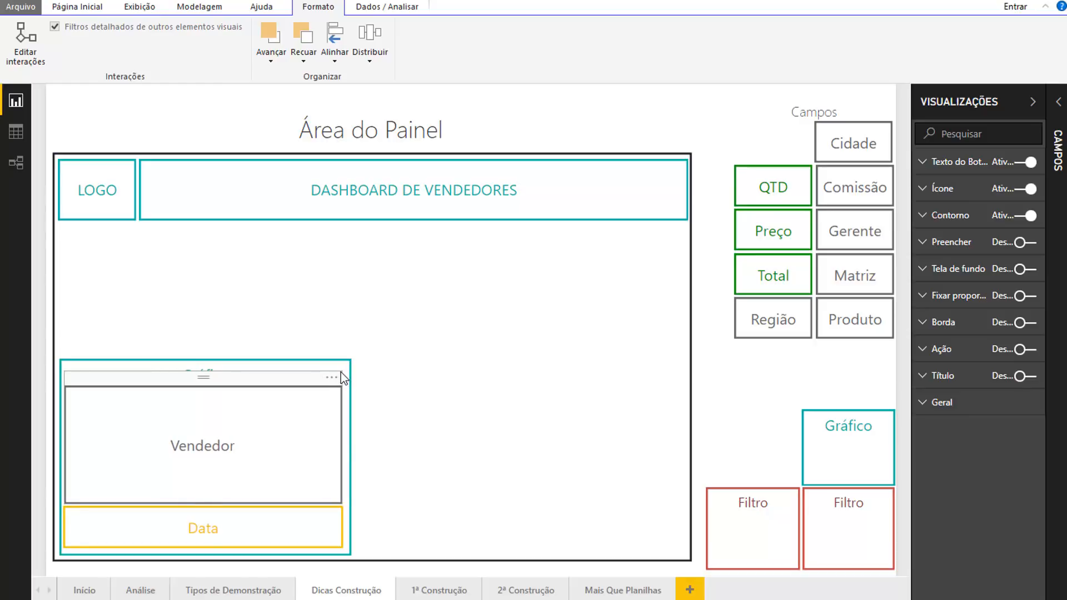
left_click(420, 358)
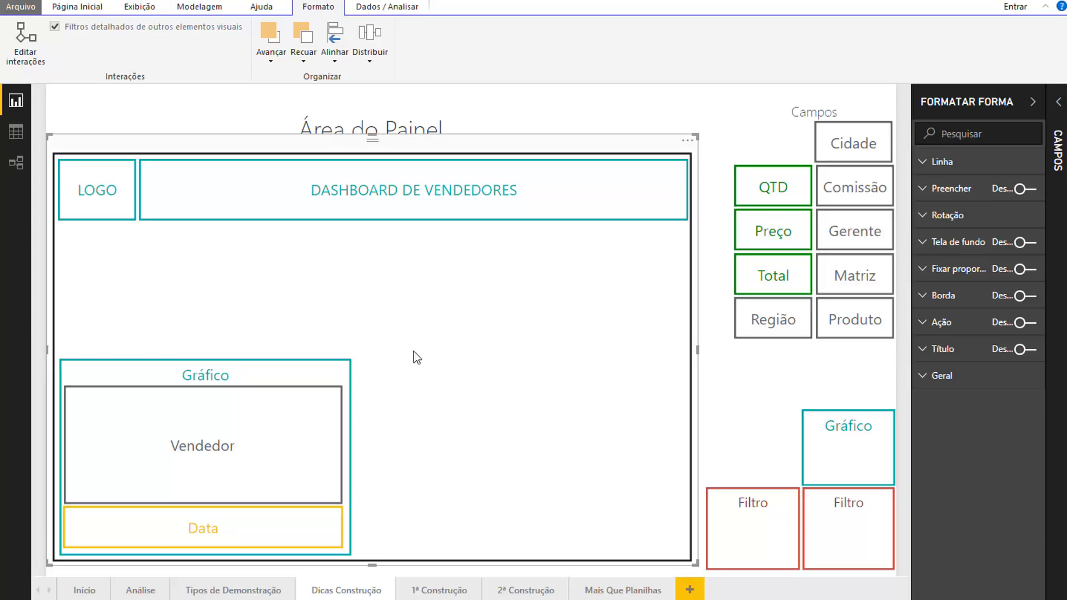
Place a Filtro box directly below LOGO in the panel and widen it to the right.
left_click_drag(736, 485, 87, 223)
left_click(197, 253)
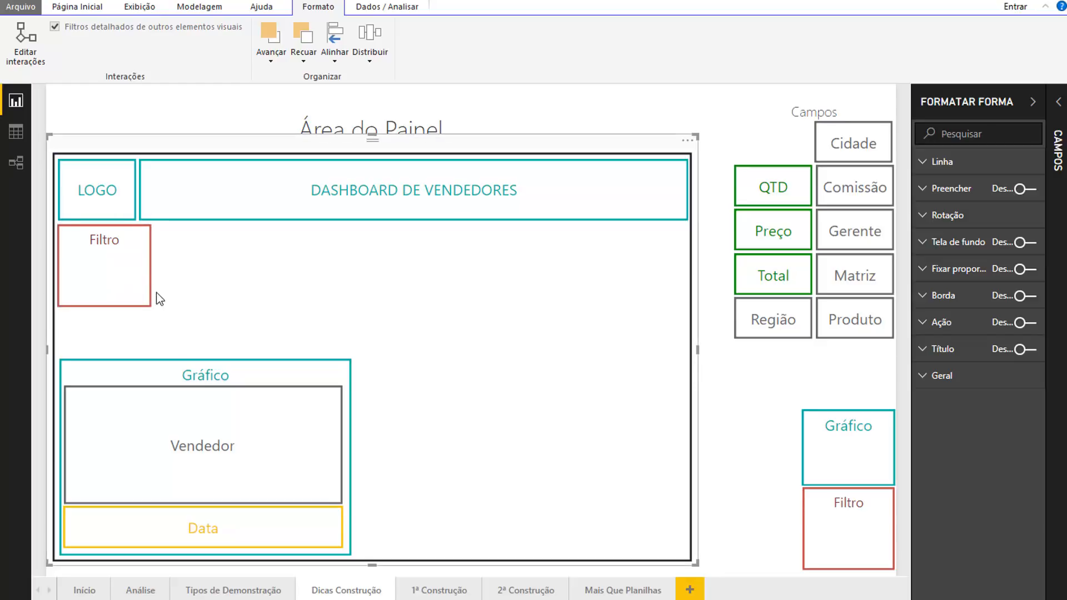
left_click(39, 242)
left_click(113, 242)
left_click_drag(150, 306, 269, 306)
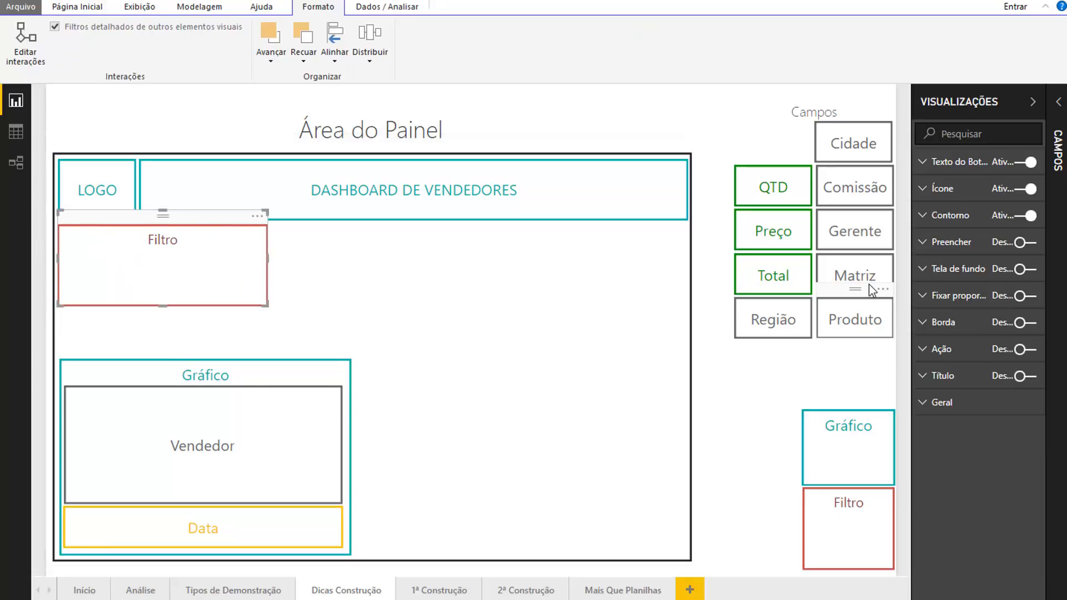
Place the Região and Matriz fields side by side inside the panel's Filtro box, sized to fit.
left_click_drag(758, 317, 113, 245)
left_click_drag(142, 286, 153, 299)
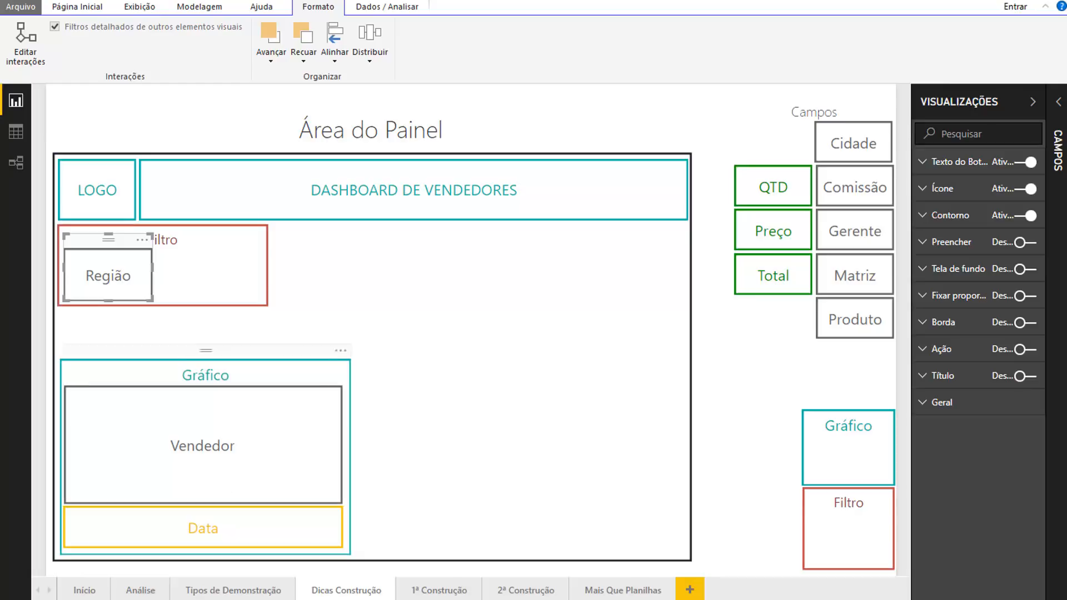
left_click(724, 231)
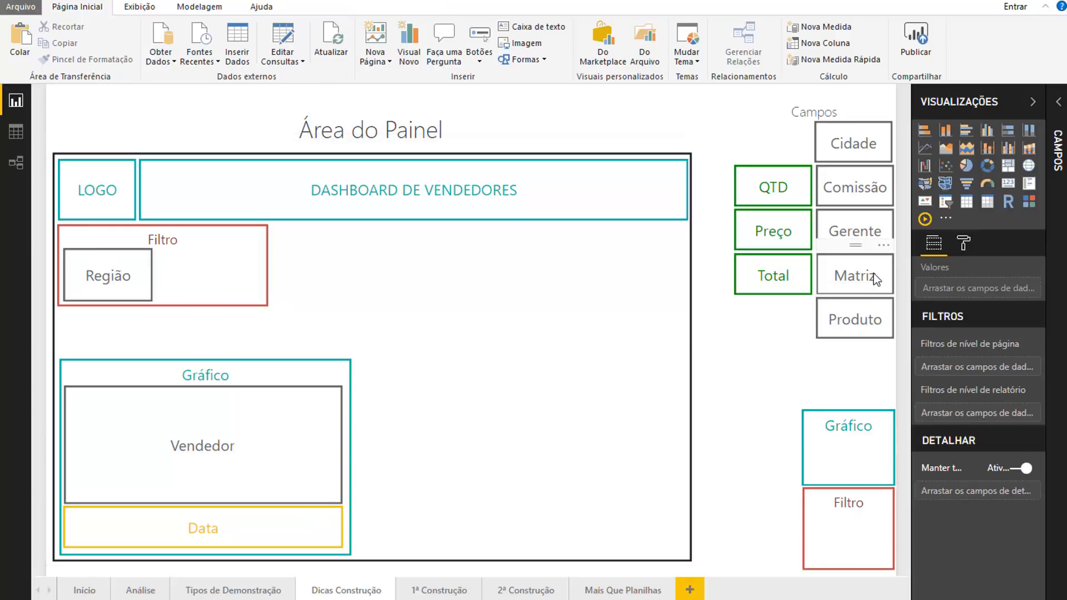
left_click_drag(875, 271, 264, 309)
left_click(319, 309)
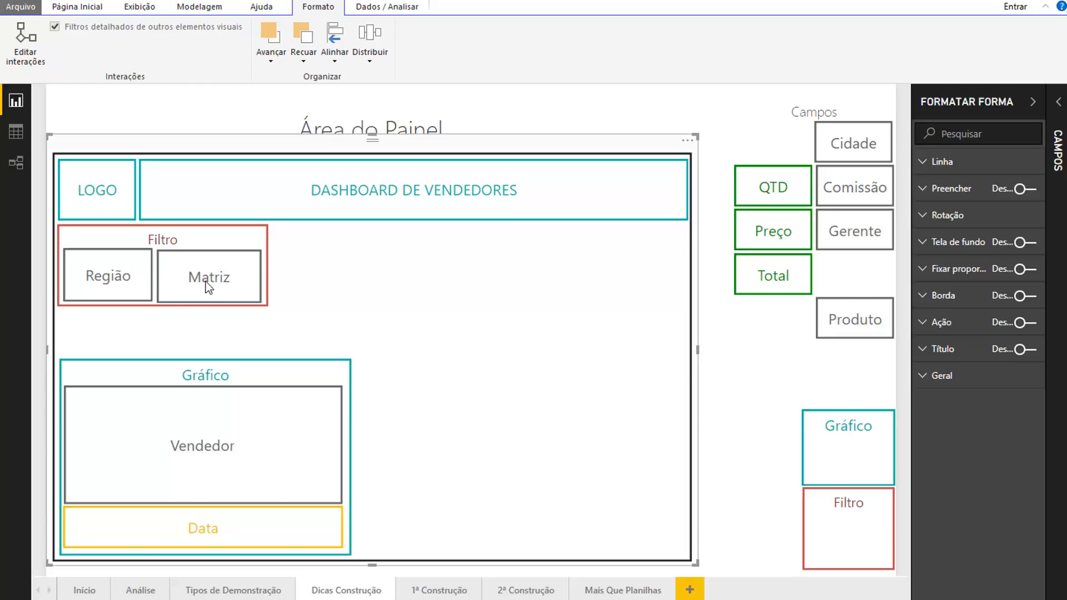
Move the remaining Gráfico box beside the first one and enlarge it to fill the panel's right side below the title.
left_click_drag(817, 402, 368, 475)
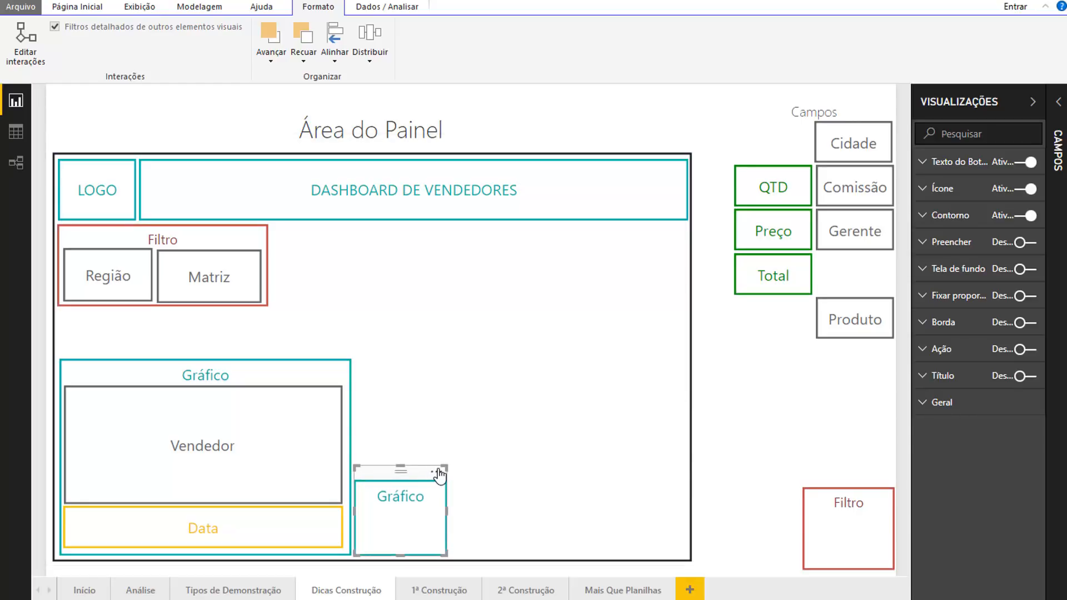
left_click_drag(446, 466, 687, 217)
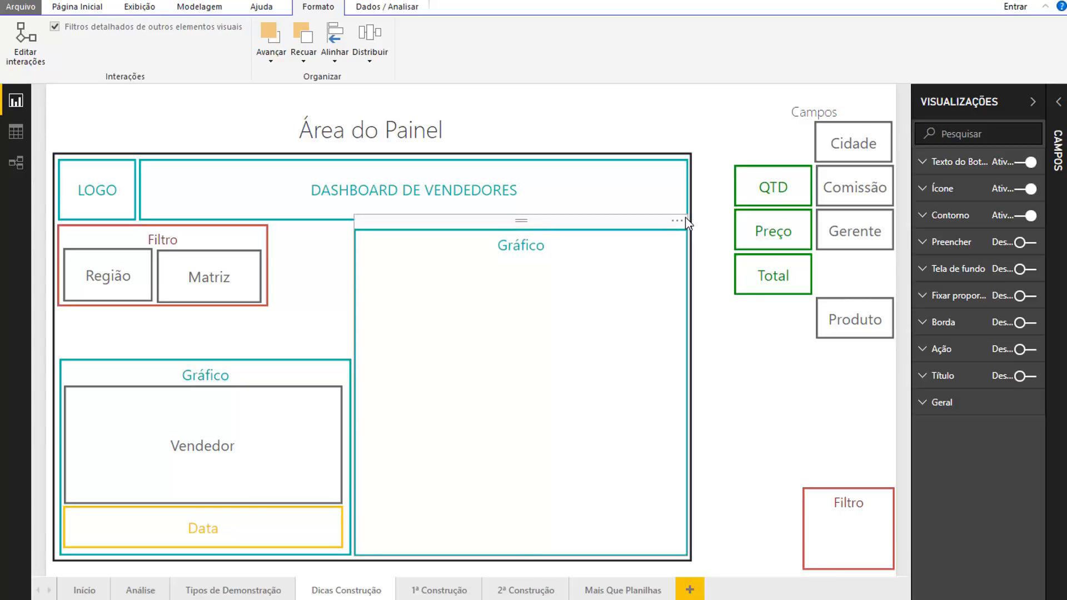
left_click(793, 368)
Move the Cidade field into the Gráfico box beside the Vendedor chart and enlarge it to fill the space below the title.
left_click_drag(859, 150, 677, 548)
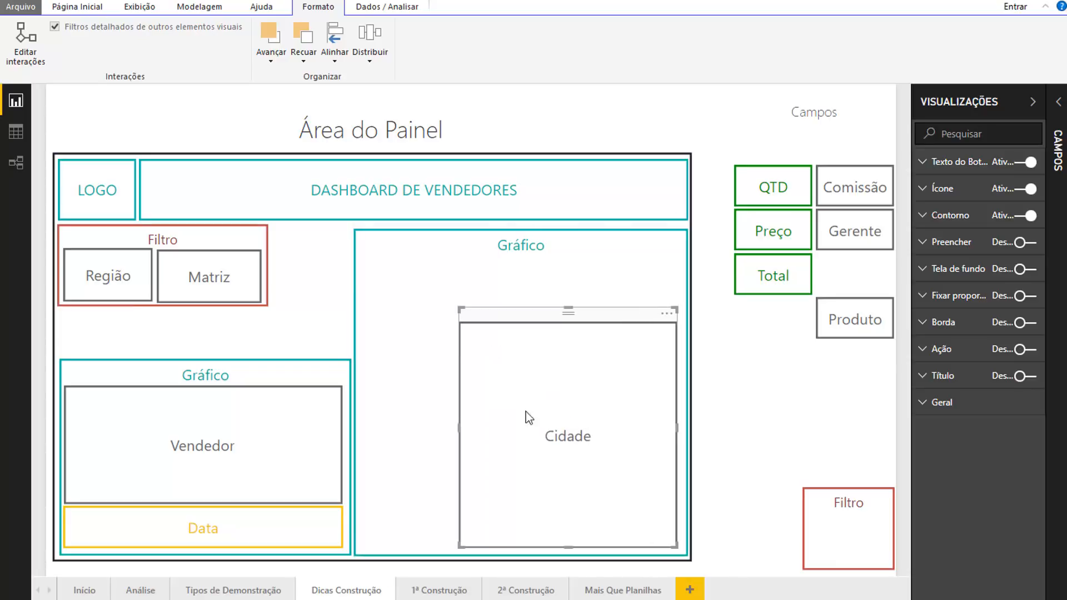
left_click_drag(459, 305, 367, 247)
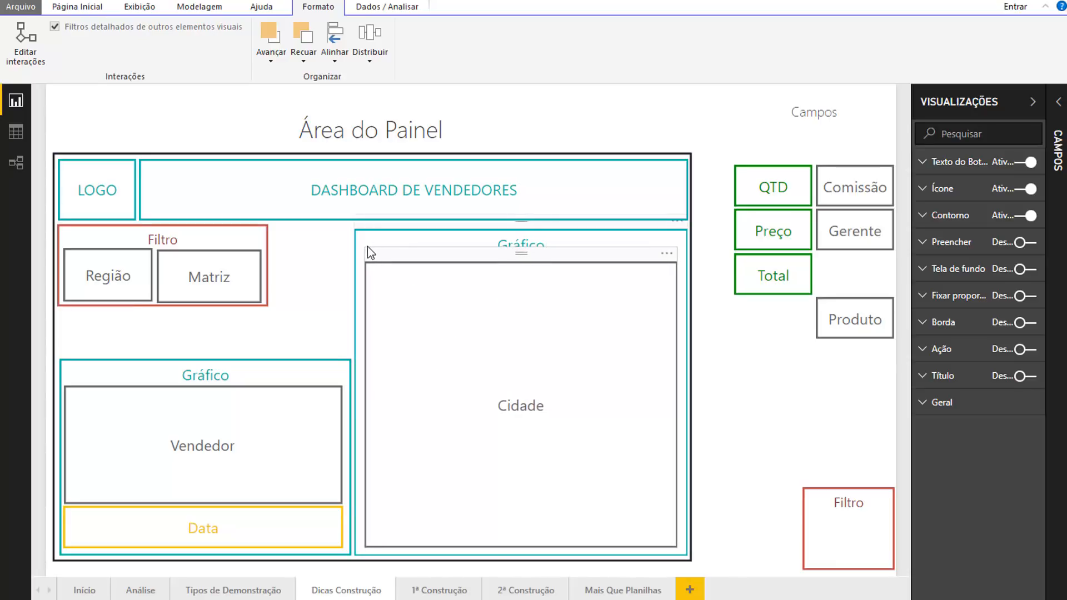
left_click(709, 275)
left_click(227, 392)
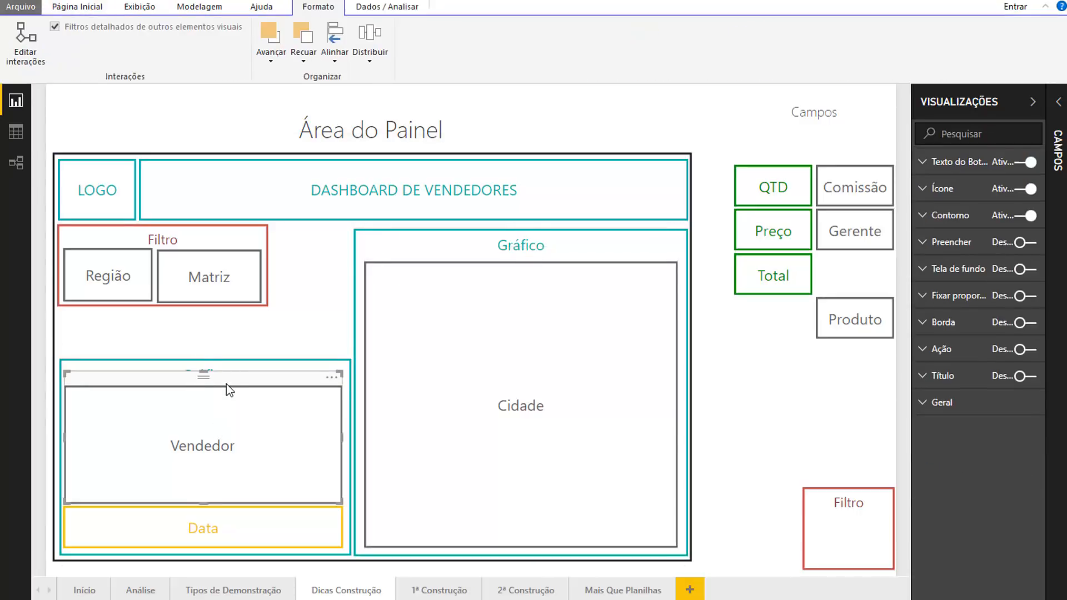
key("ctrl+c")
key("ctrl+v")
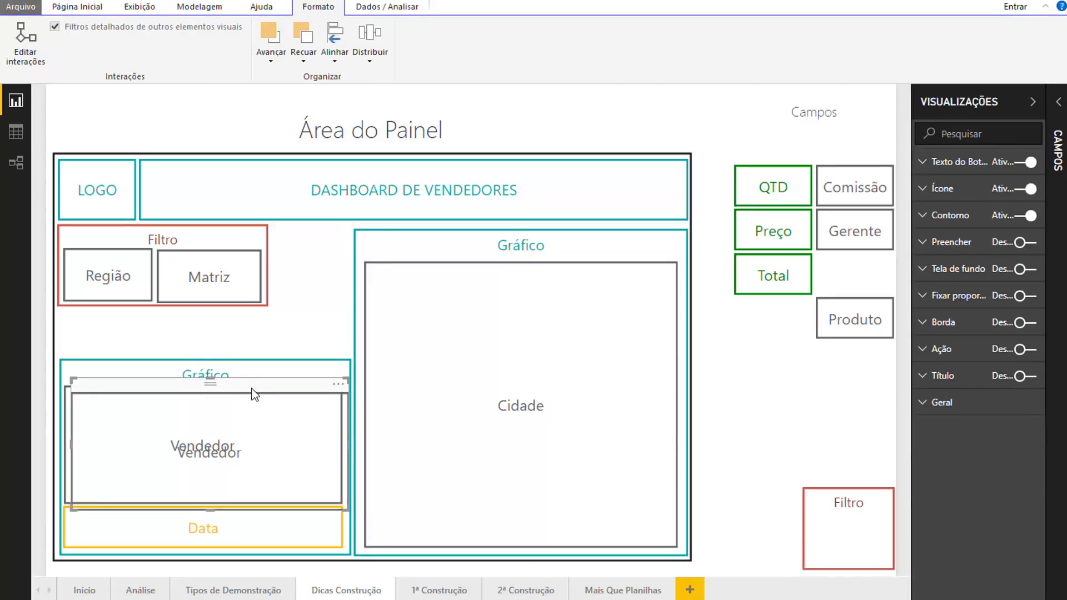
left_click_drag(338, 384, 565, 389)
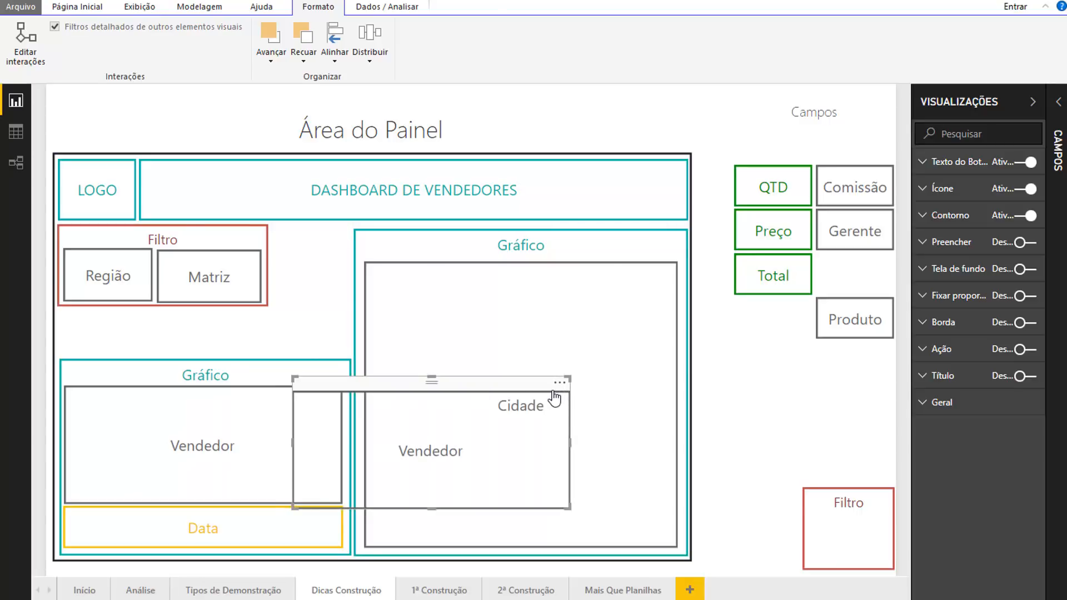
key("ctrl+z")
key("ctrl+z")
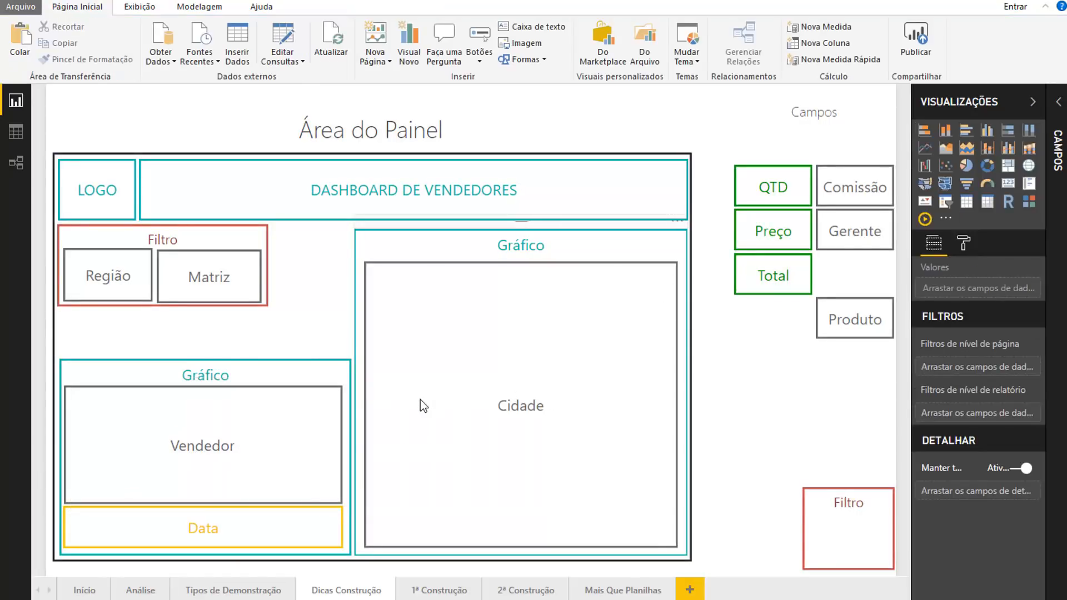
Duplicate the Total field and place the copy inside the Cidade box, just below its label.
left_click(773, 280)
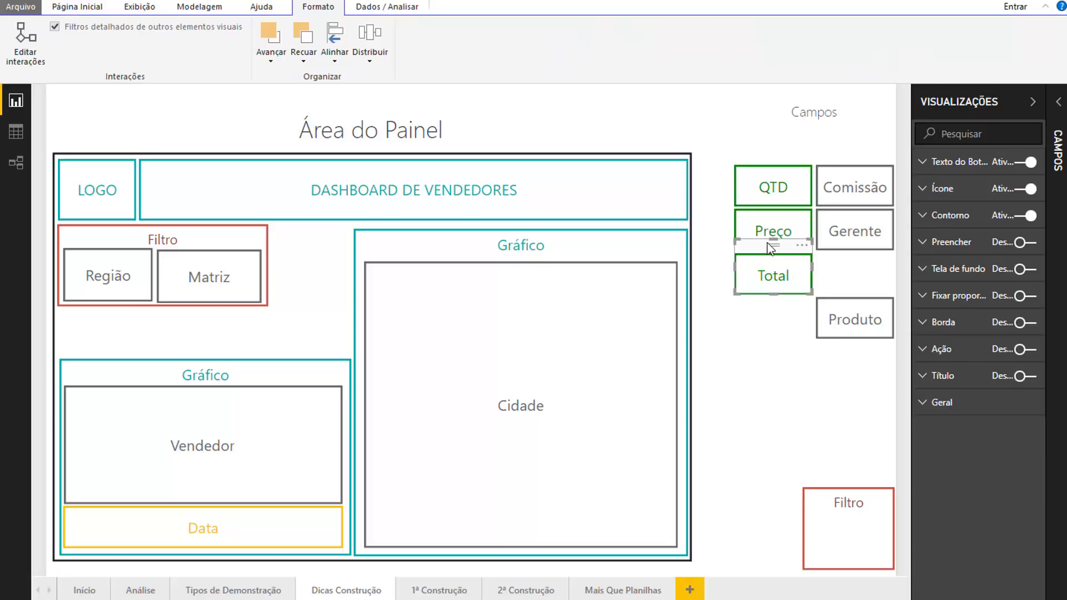
key("ctrl+c")
key("ctrl+v")
left_click_drag(772, 267, 508, 415)
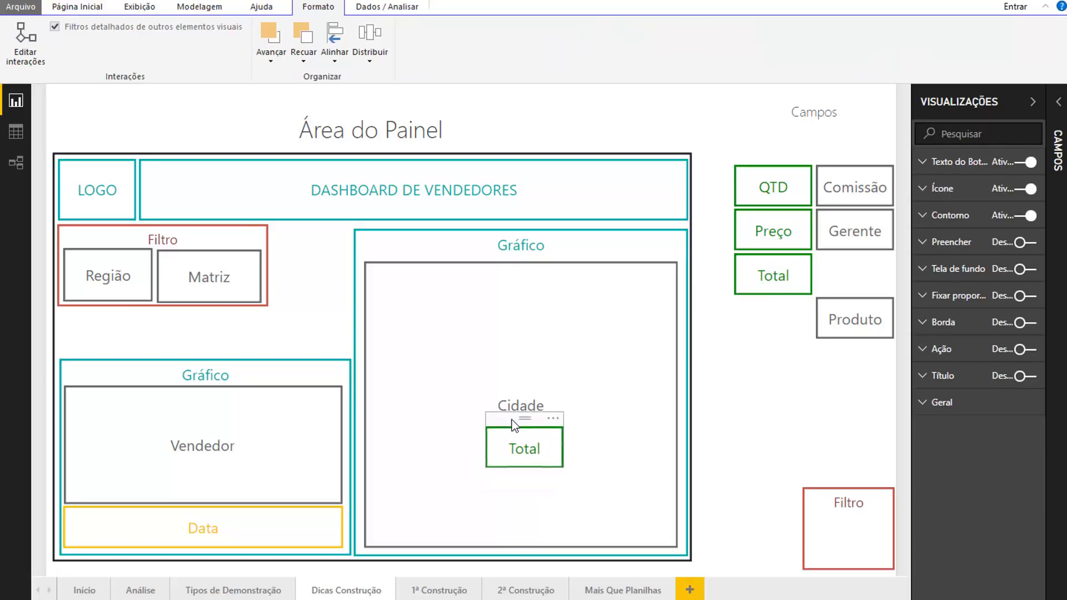
left_click(758, 441)
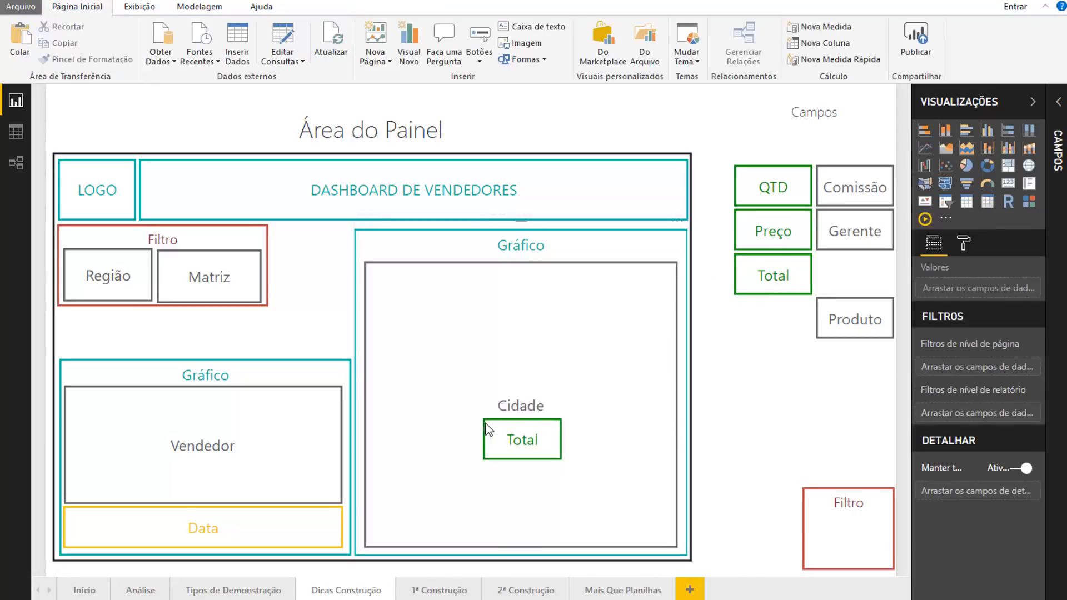
Add another copy of the Total field inside the Vendedor box, below its label.
left_click(752, 259)
key("ctrl+v")
left_click_drag(778, 270, 133, 455)
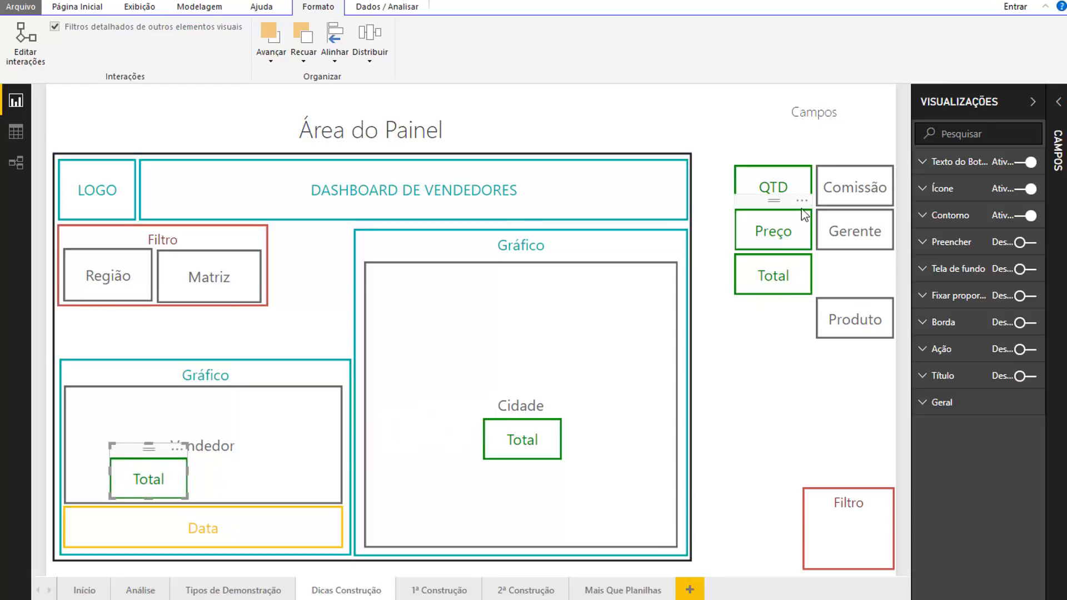
Duplicate the QTD field and place the copy beside Total inside the Vendedor box.
left_click(755, 158)
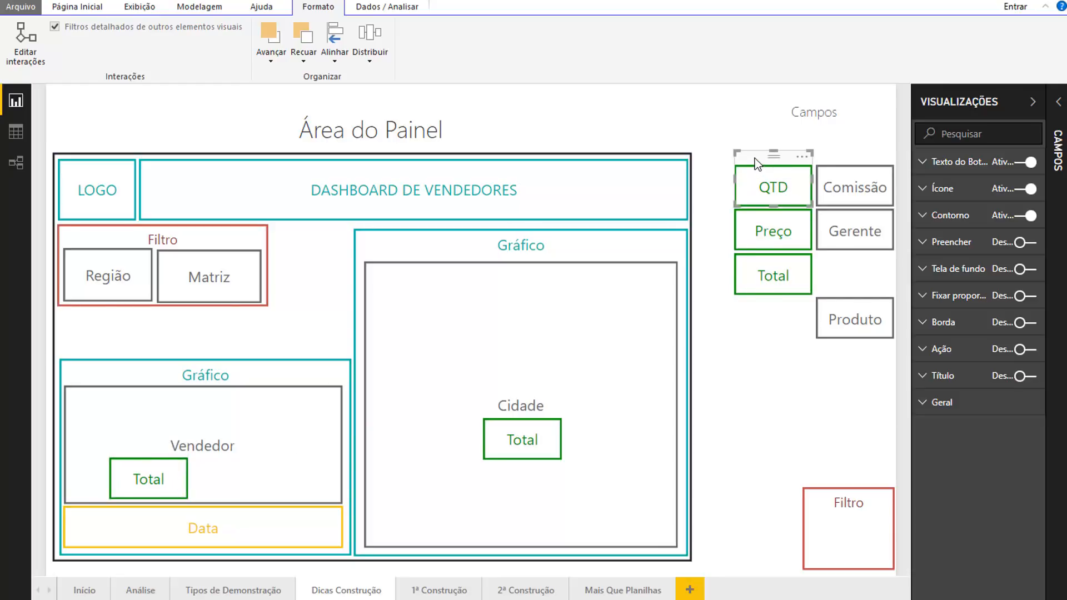
key("ctrl+c")
key("ctrl+v")
left_click_drag(756, 170, 207, 456)
left_click(138, 455)
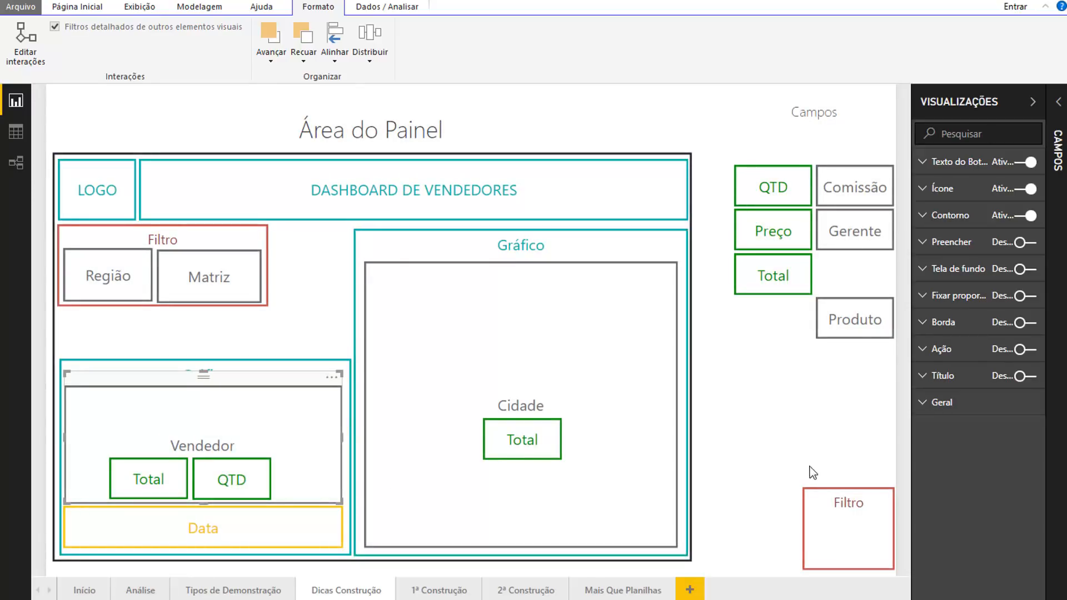
left_click(717, 439)
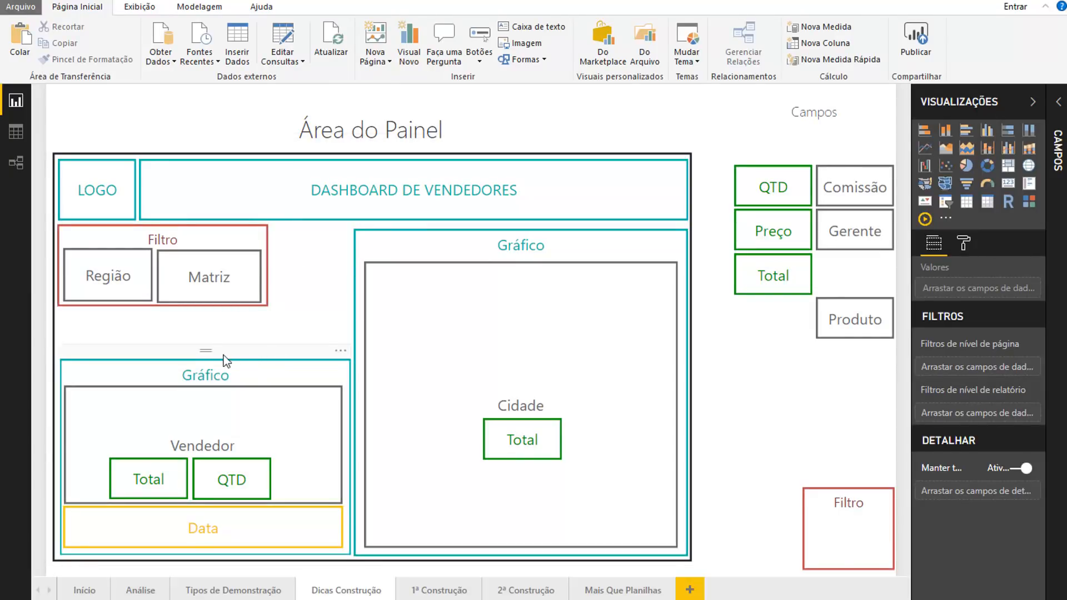
Raise the top edge of the Gráfico box around Vendedor slightly, keeping a gap below the Filtro box.
left_click(209, 348)
left_click_drag(206, 342, 215, 304)
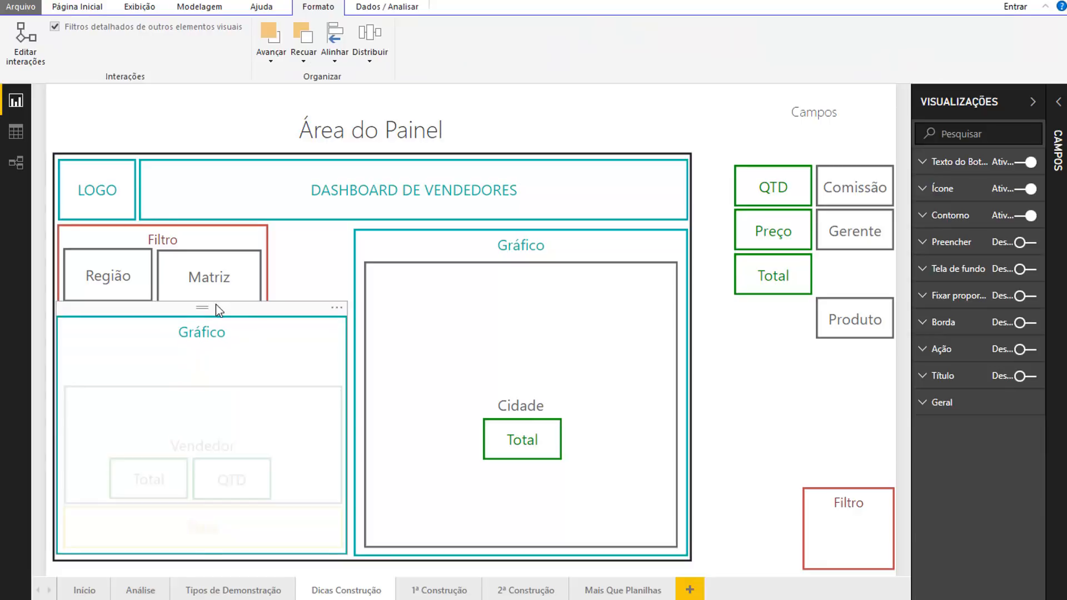
left_click(801, 397)
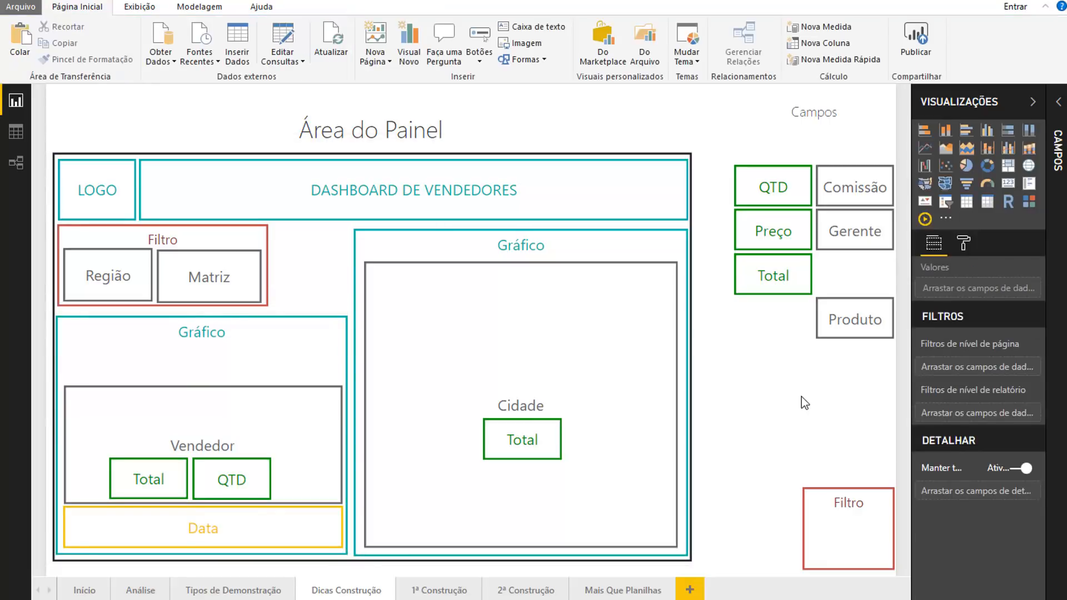
left_click(201, 314)
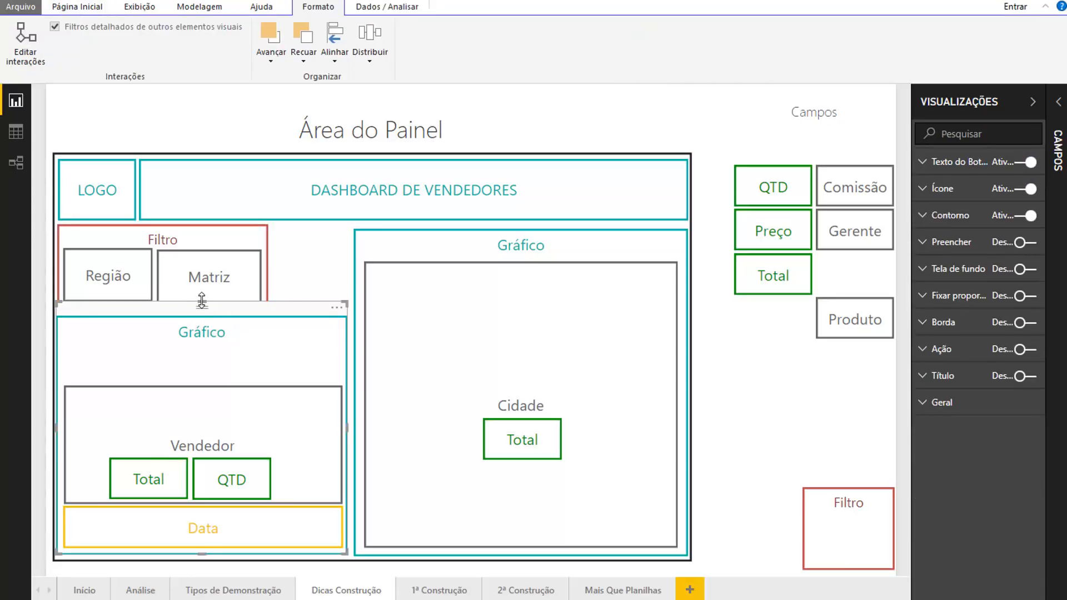
left_click_drag(201, 300, 198, 331)
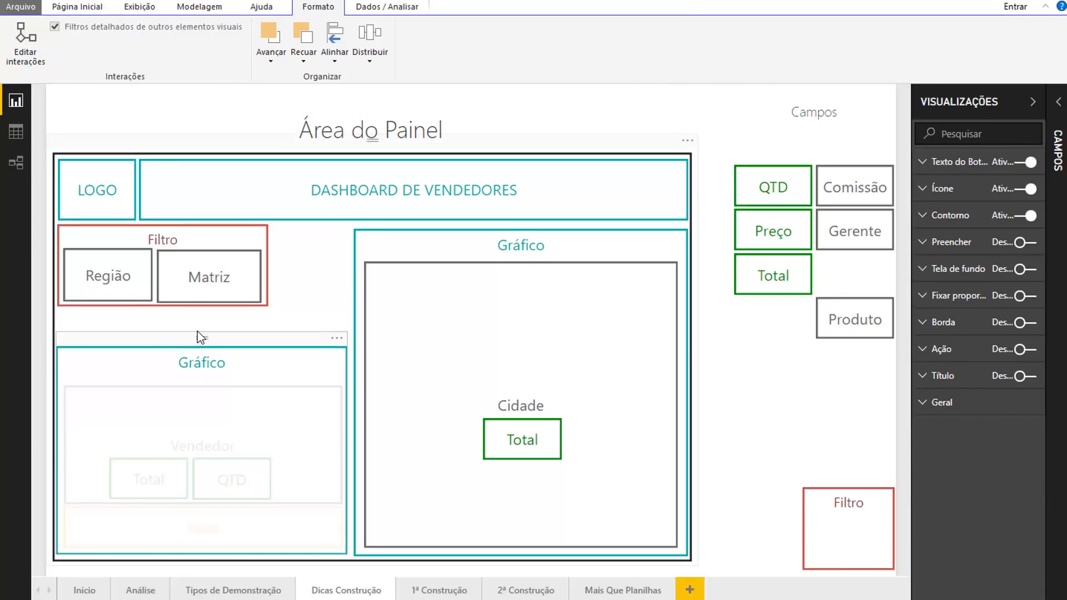
left_click(198, 332)
left_click(293, 315)
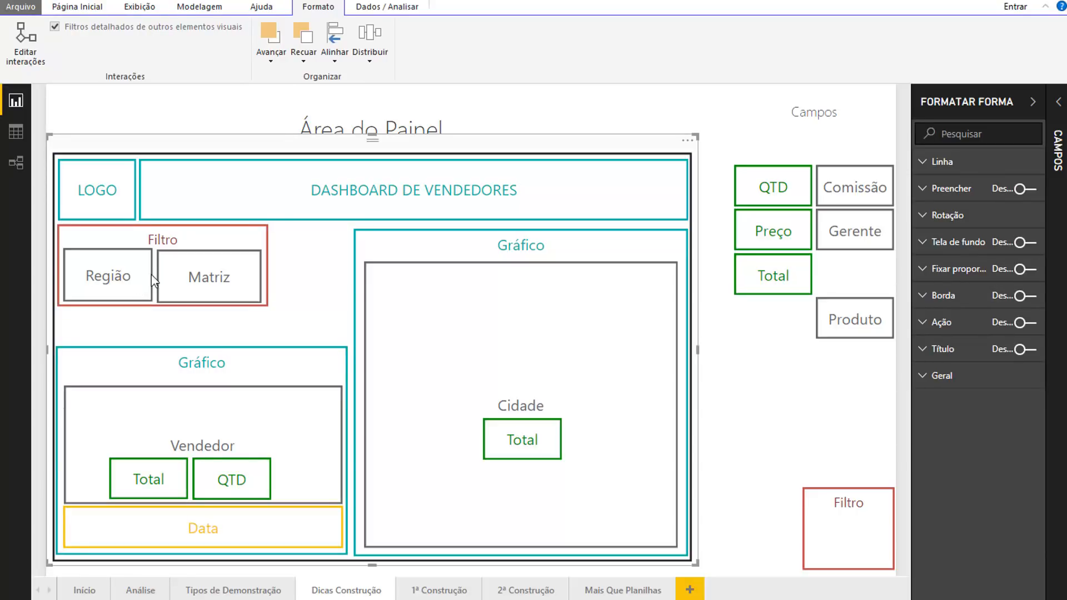
Narrow the panel's Filtro box slightly so its edge meets the Matriz field.
left_click(88, 250)
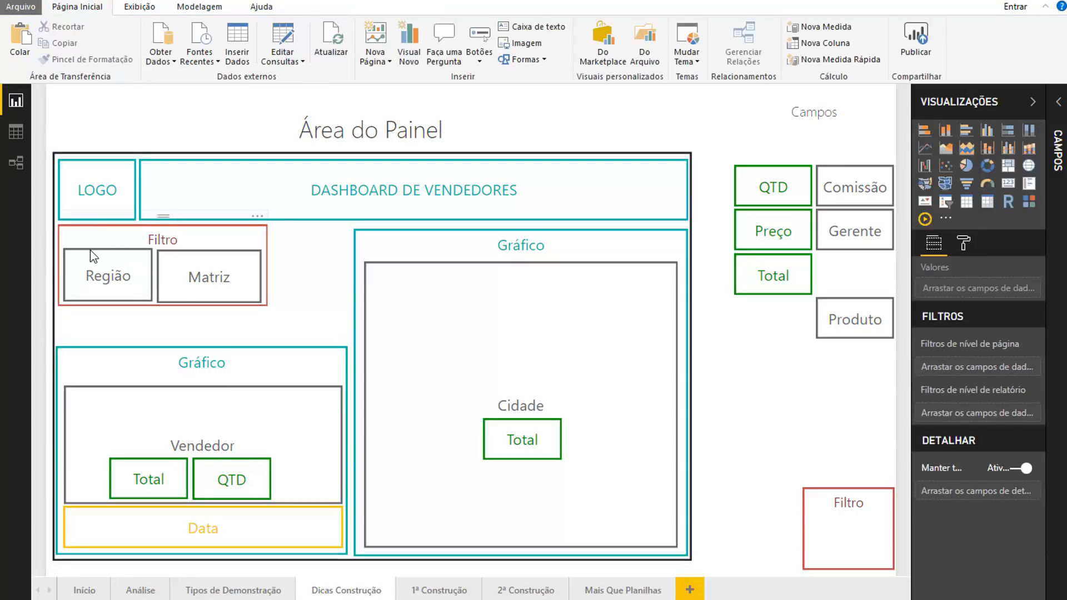
left_click(88, 250)
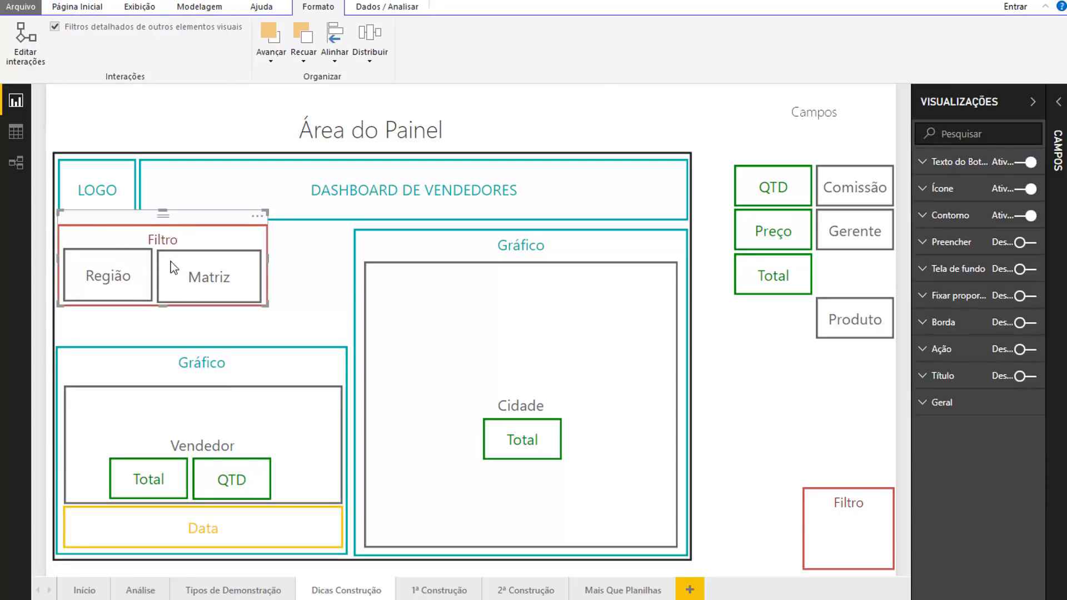
left_click(145, 275)
left_click(125, 248)
left_click_drag(267, 258, 263, 258)
left_click(295, 267)
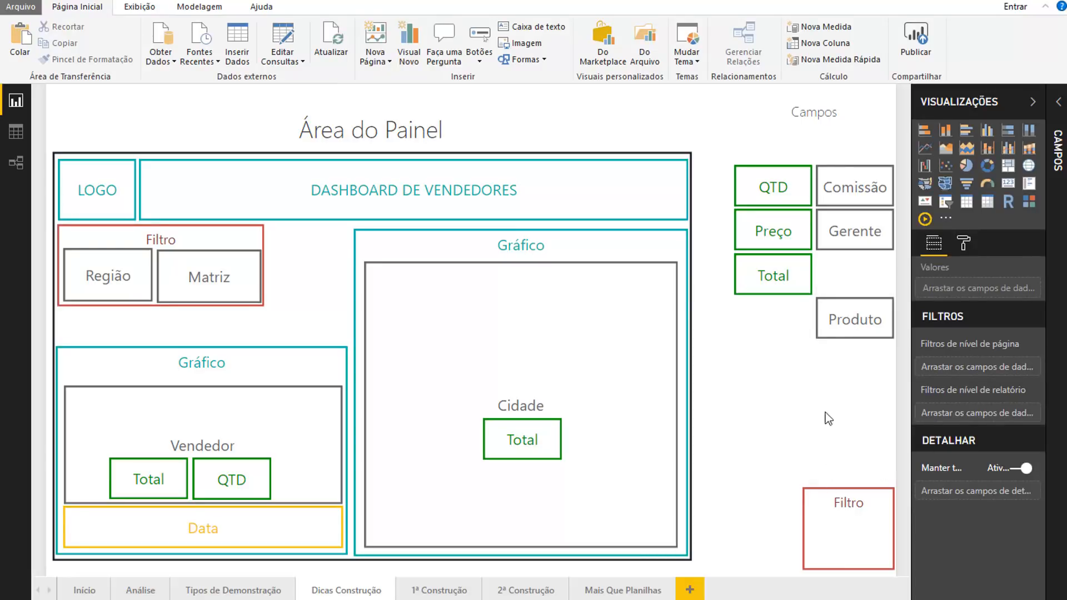
Move the original Total field from the Campos area into the gap between the Filtro box and the Cidade chart.
left_click_drag(837, 299, 290, 226)
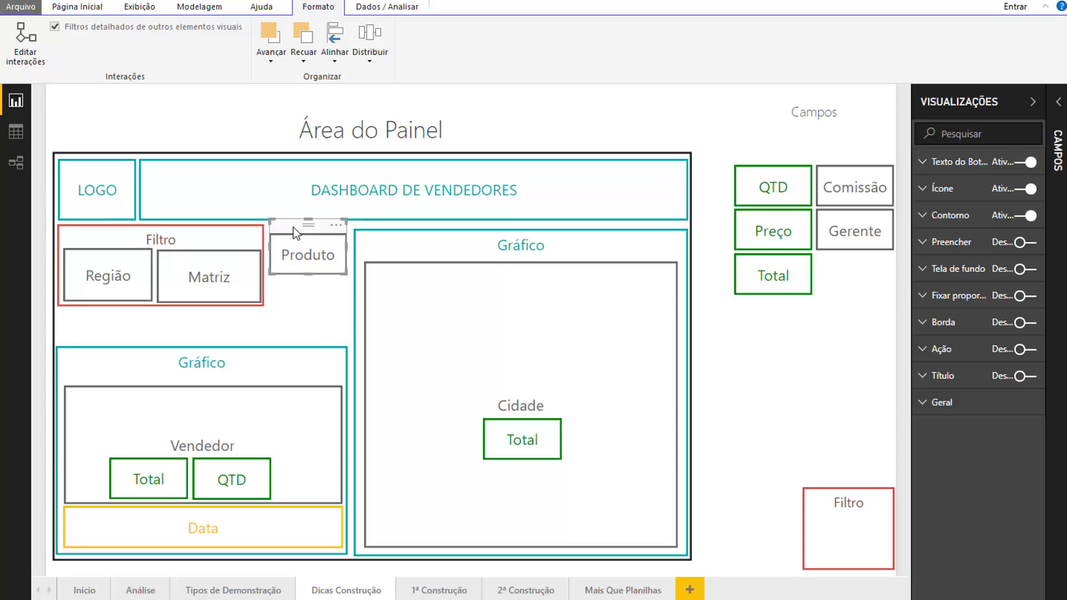
key("ctrl+z")
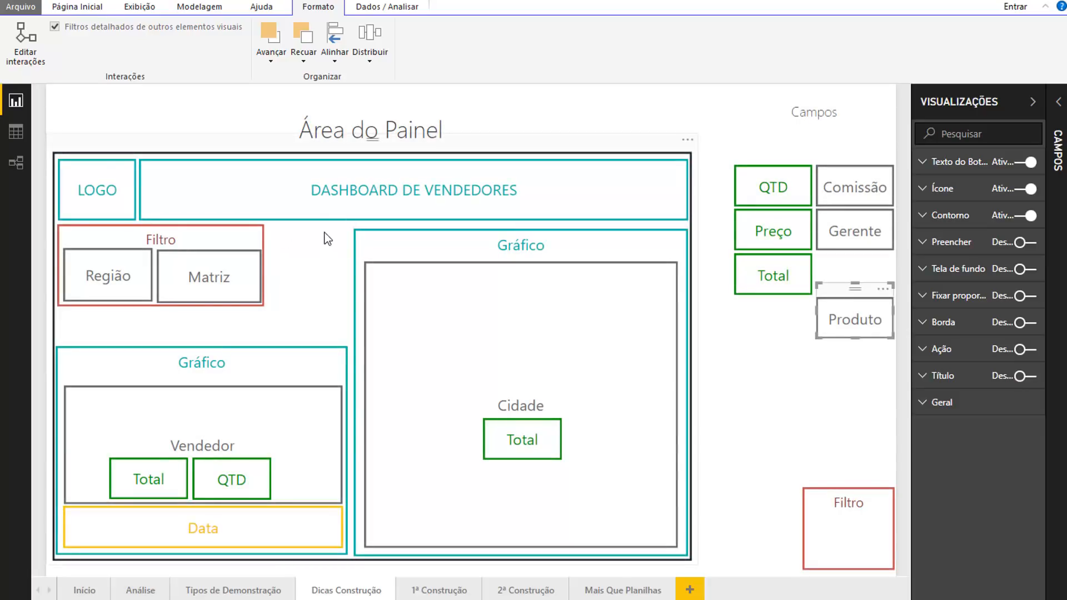
left_click_drag(762, 252, 295, 224)
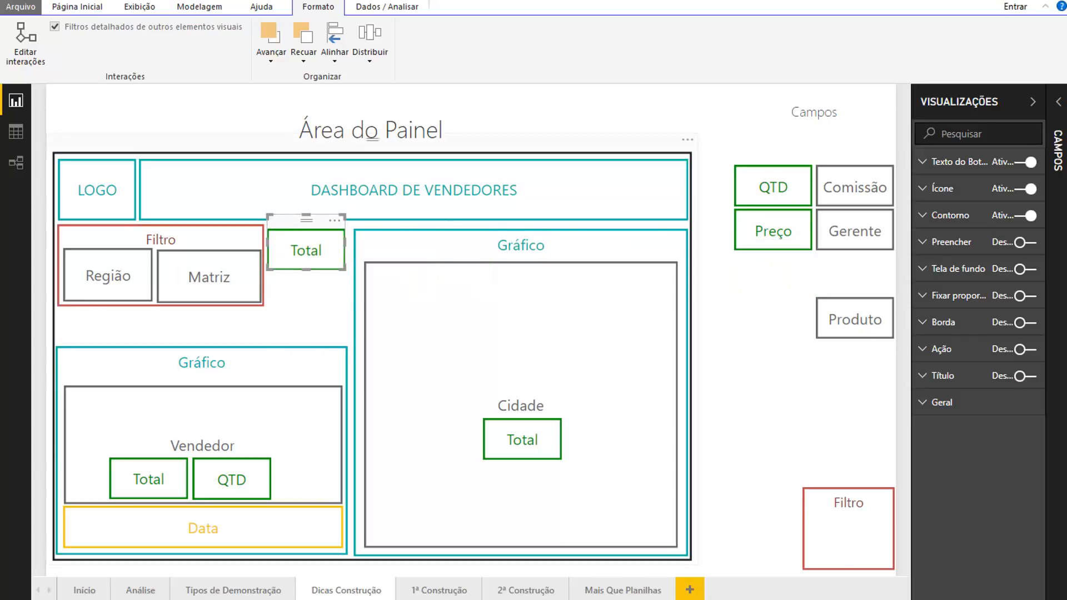
Change the text of the Total box beside Filtro to "Cartão Total".
left_click(949, 162)
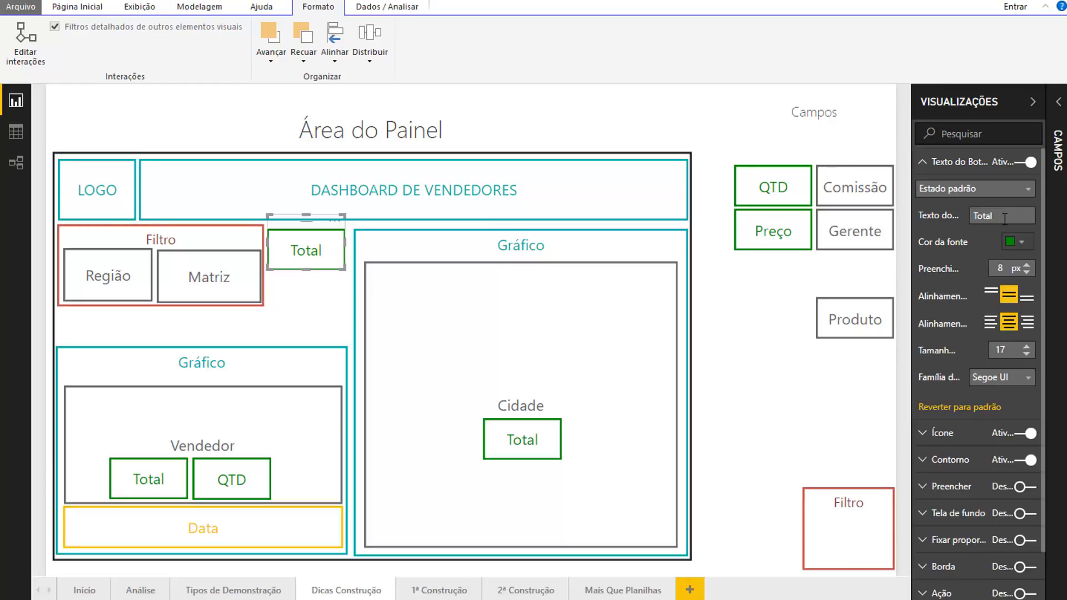
type("cART")
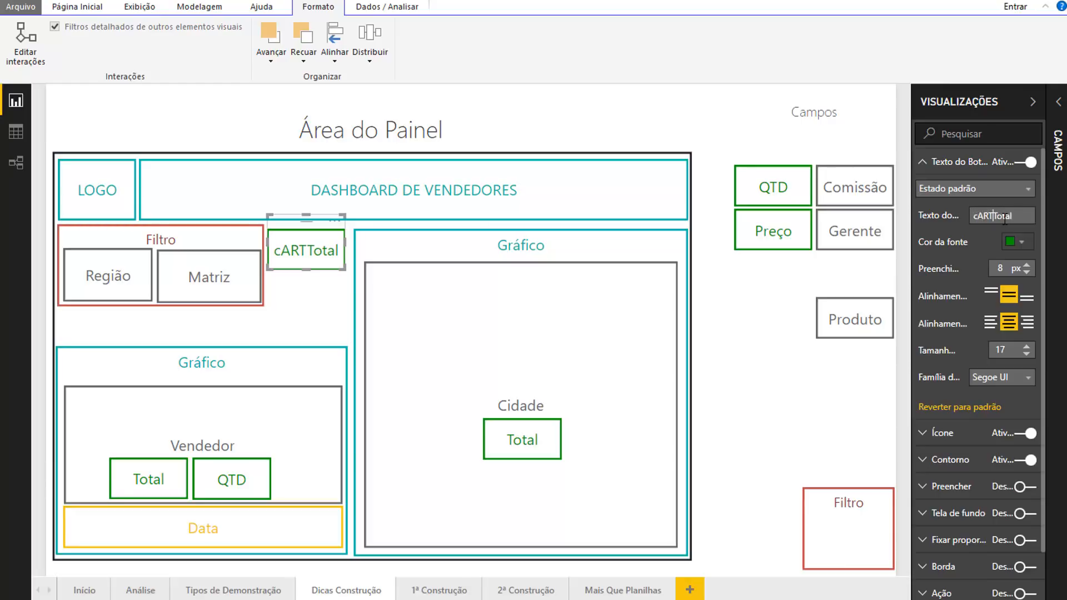
key("BackSpace")
key("BackSpace")
key("BackSpace")
key("BackSpace")
type("Cartão")
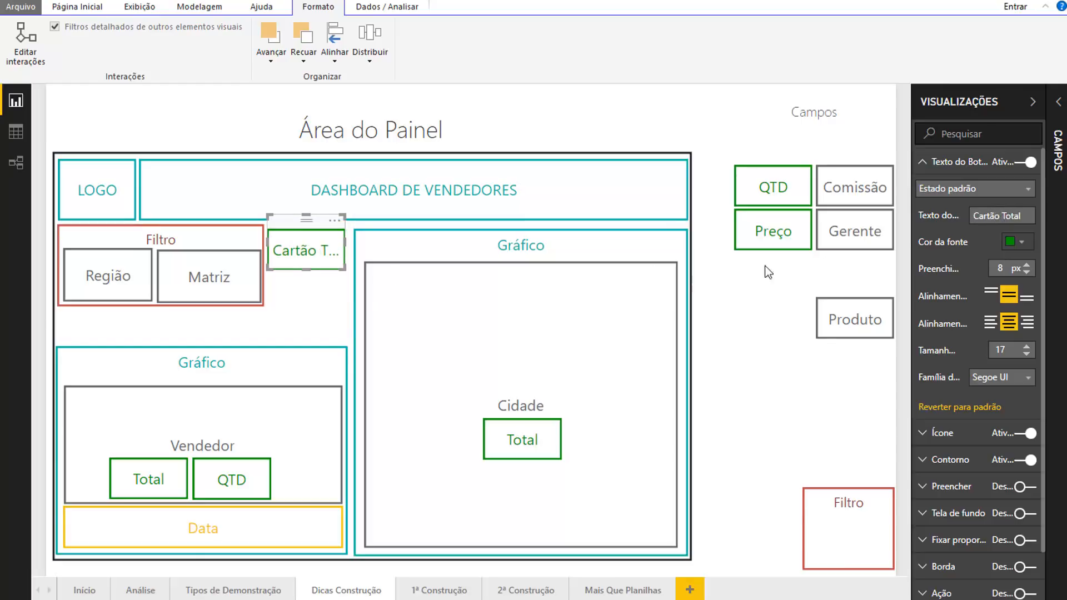
Set the Cartão Total box's text padding to 4 px and its text size to 12.
left_click(1027, 273)
left_click(1027, 354)
left_click(1027, 354)
left_click(1026, 354)
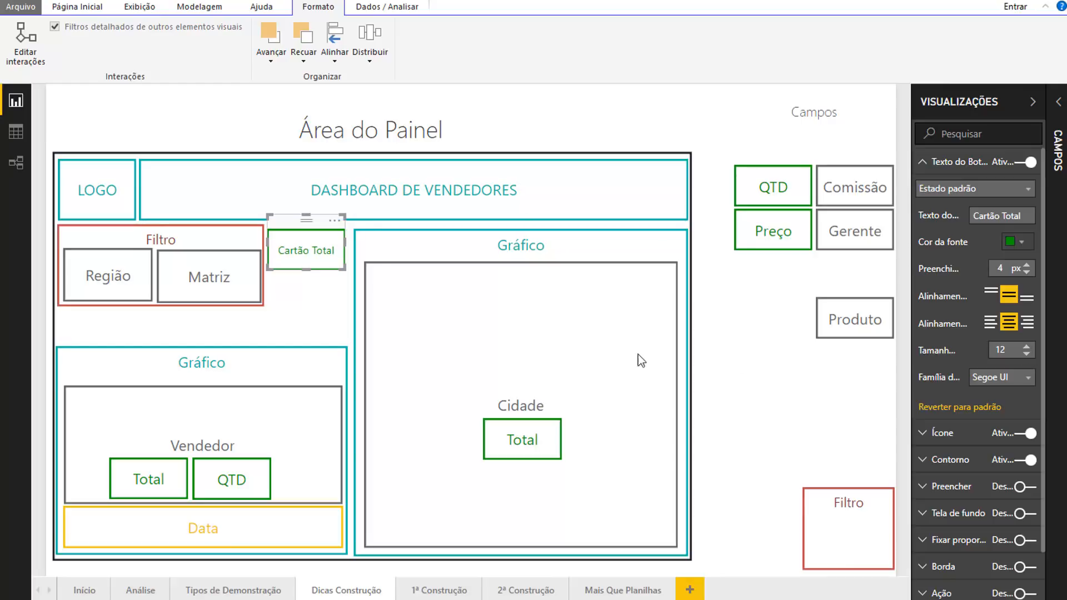
left_click(327, 250)
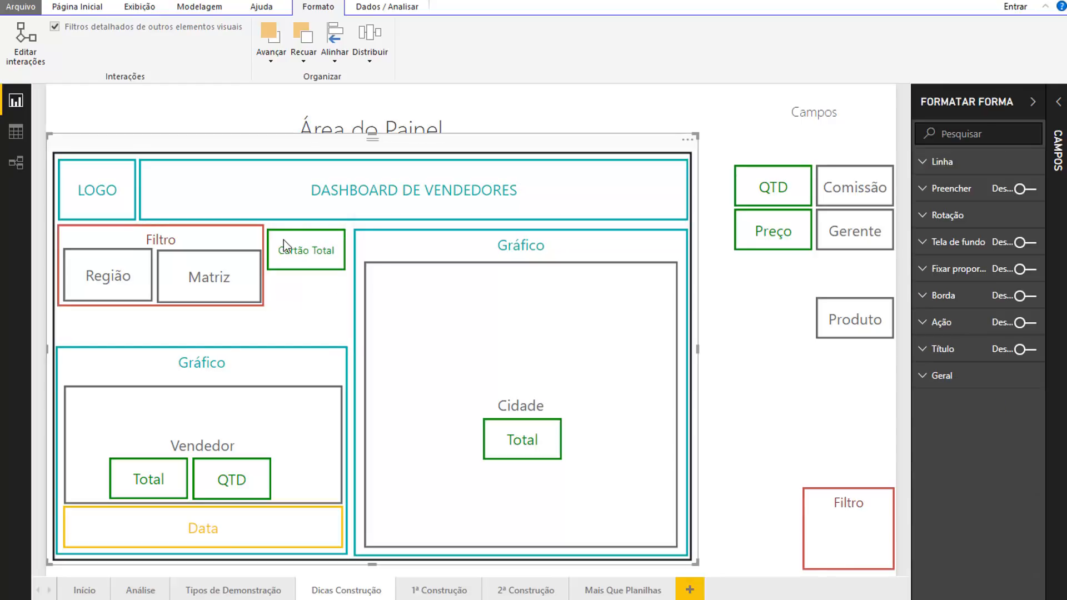
Duplicate the Cartão Total box, place the copy directly below it, and shorten it to end level with the Filtro box.
left_click(308, 236)
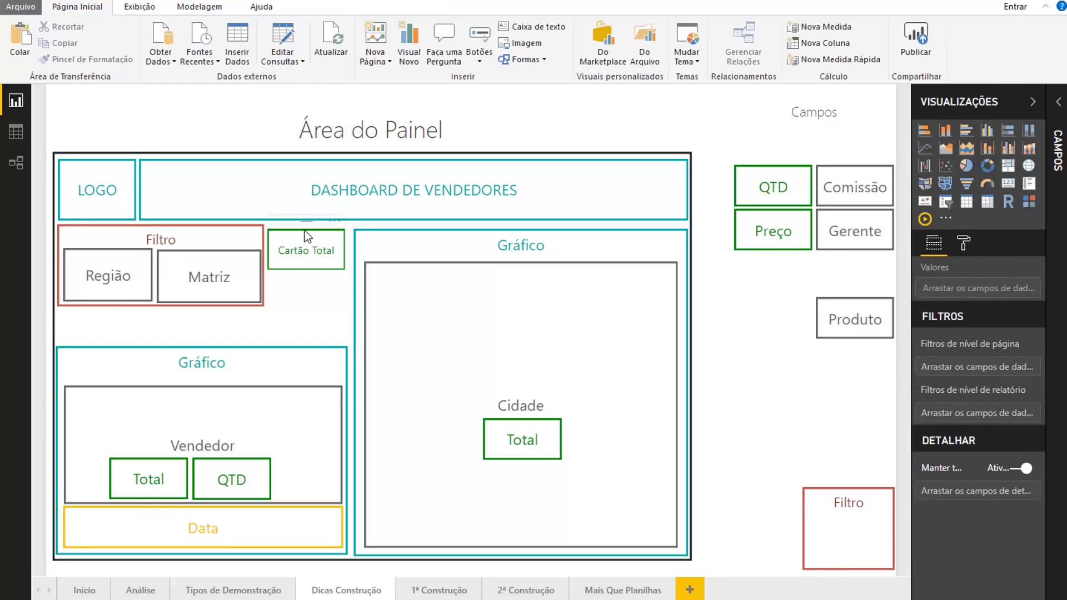
key("ctrl+c")
key("ctrl+v")
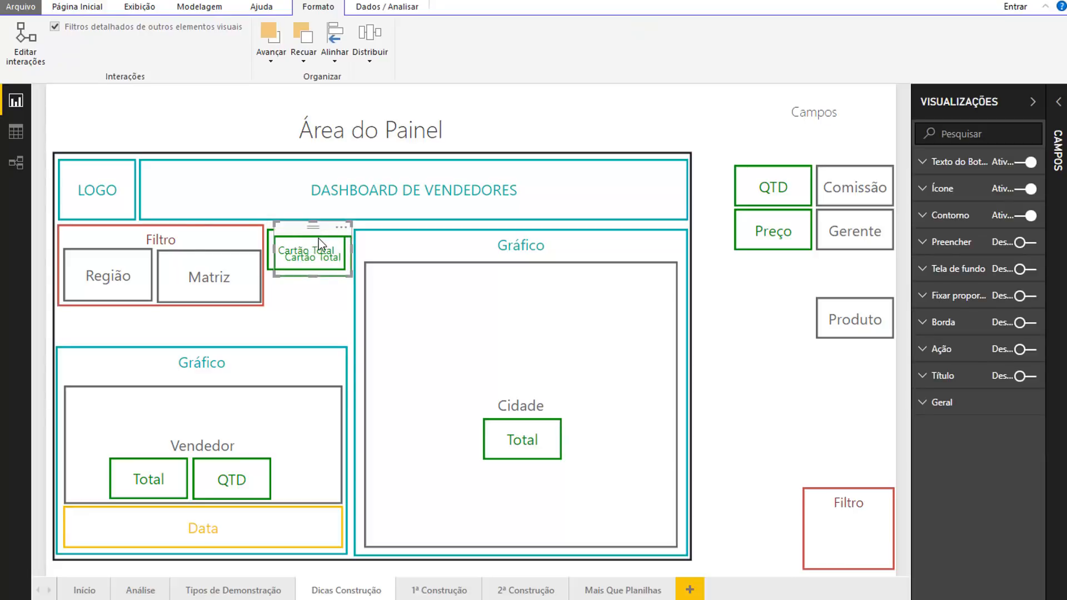
left_click_drag(319, 239, 316, 273)
left_click_drag(306, 312, 309, 310)
Change the text of the lower Cartão Total copy to "QTD Total".
left_click(948, 162)
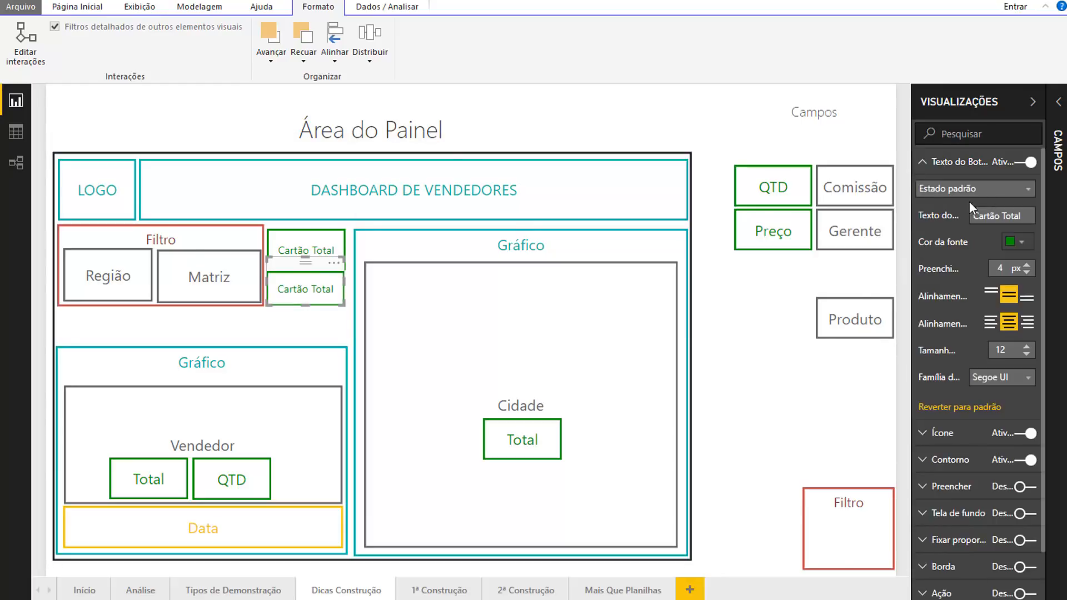
type("D")
left_click(712, 268)
Extend the Gráfico box around Vendedor upward to just below the Filtro and QTD Total boxes.
left_click(288, 325)
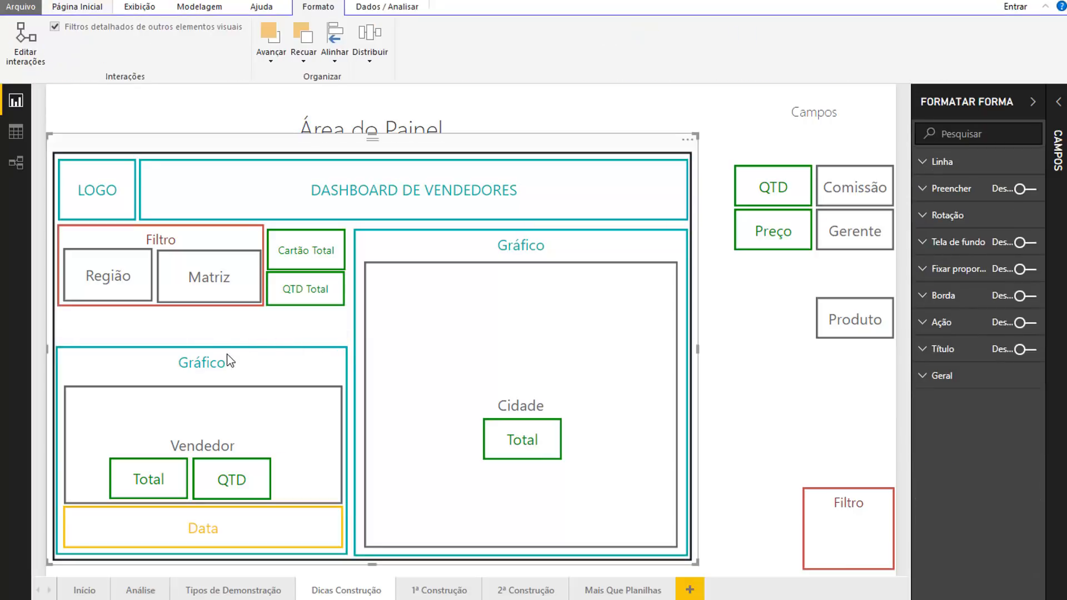
left_click(211, 342)
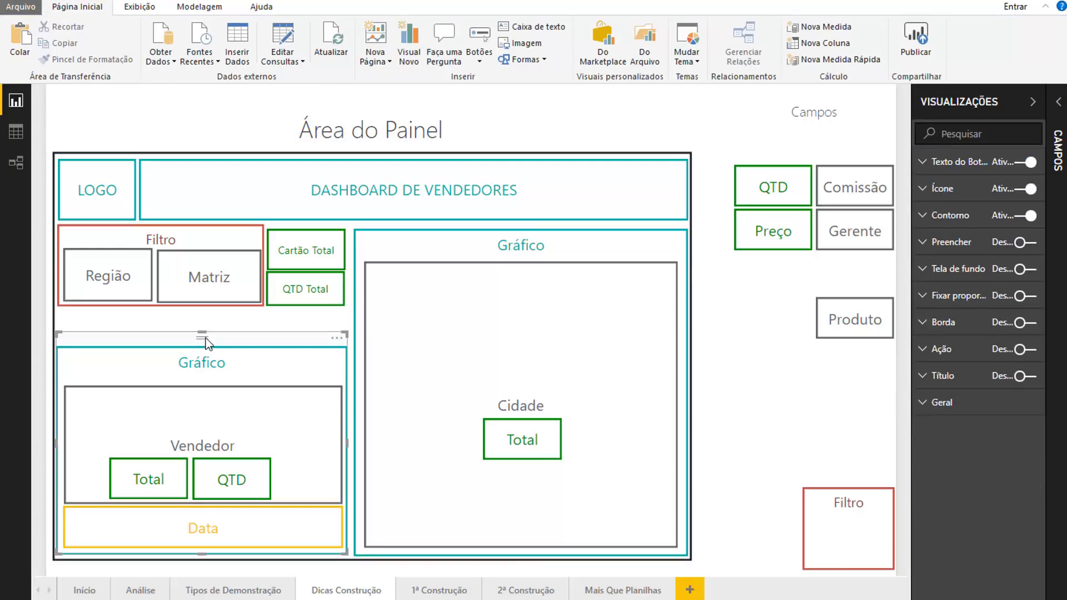
left_click_drag(205, 337, 212, 305)
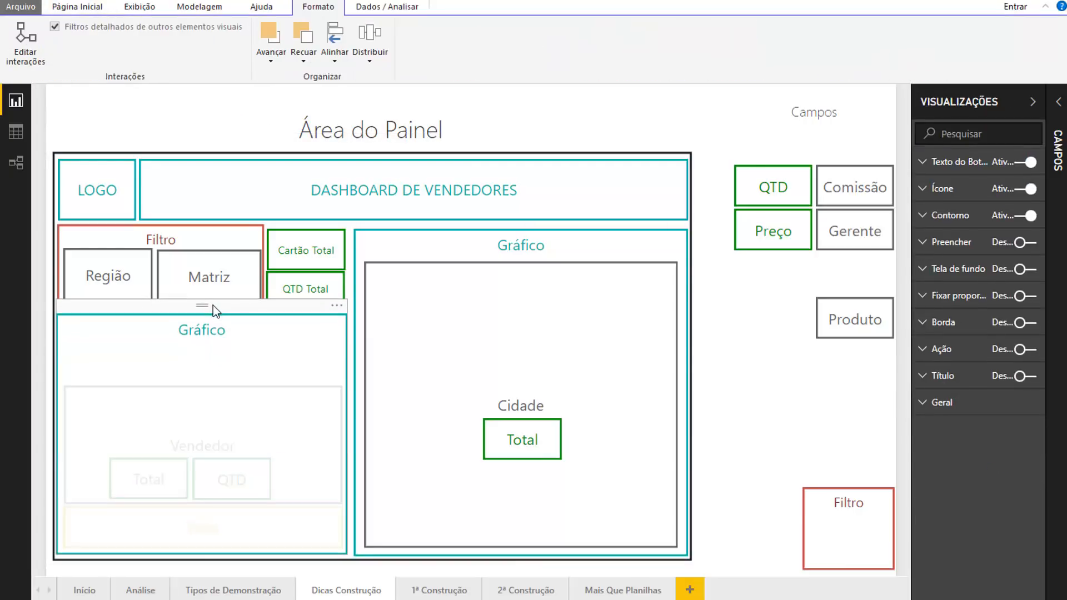
Extend the Cartão Total box upward so its top edge is level with the Filtro box.
left_click(37, 286)
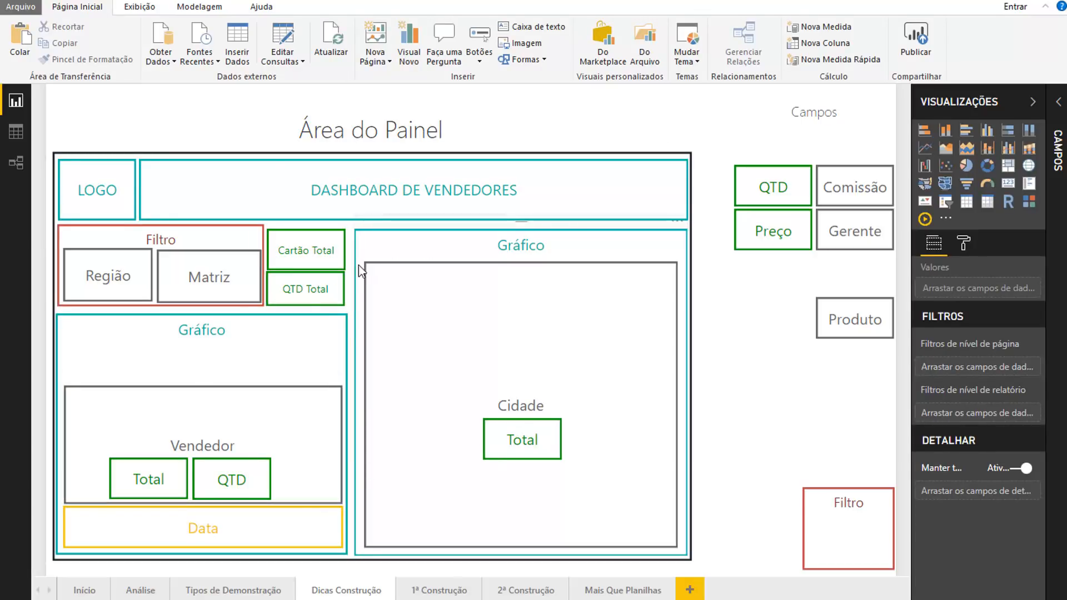
left_click(302, 237)
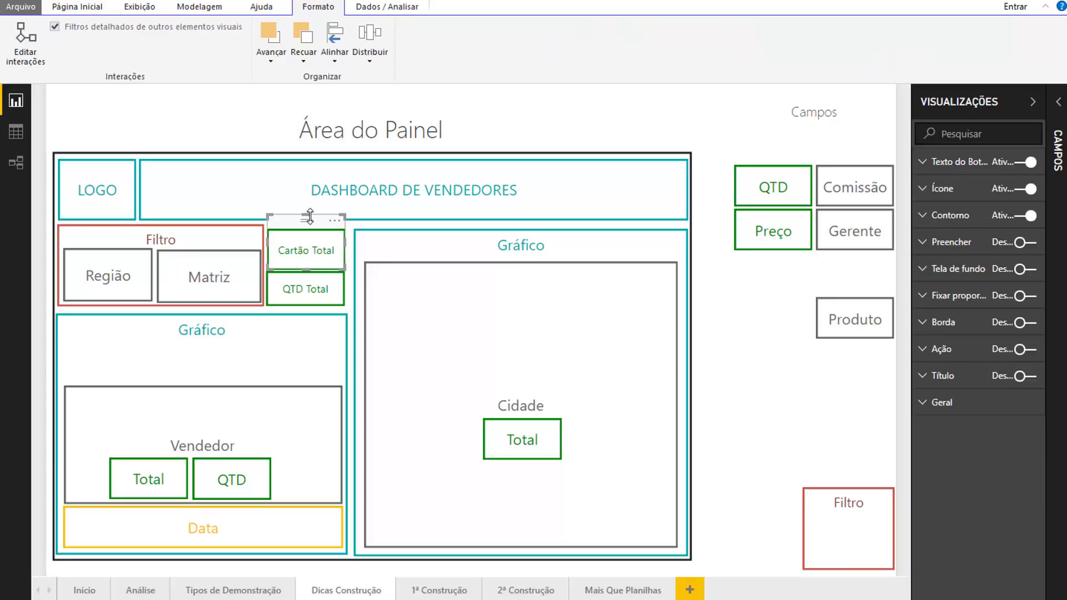
left_click(705, 282)
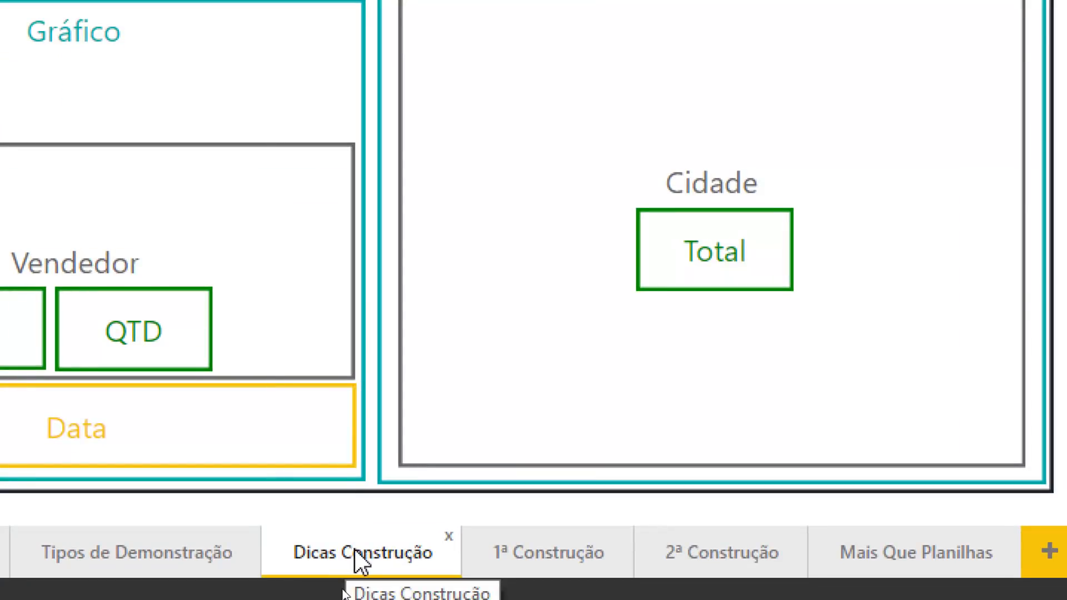
Duplicate the Dicas Construção page and place the copy directly after the original.
right_click(343, 590)
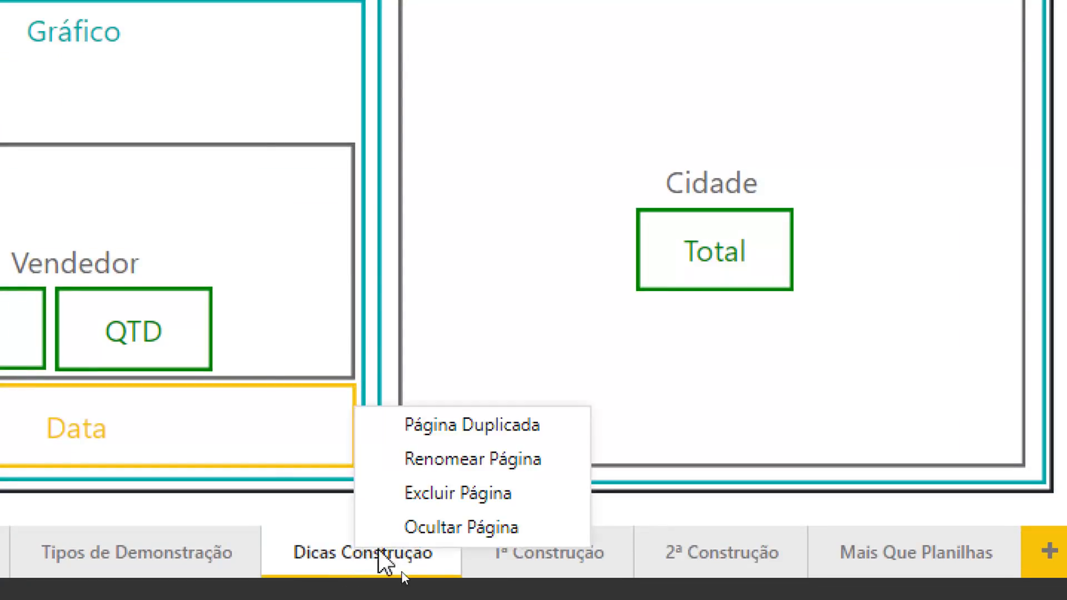
left_click(533, 431)
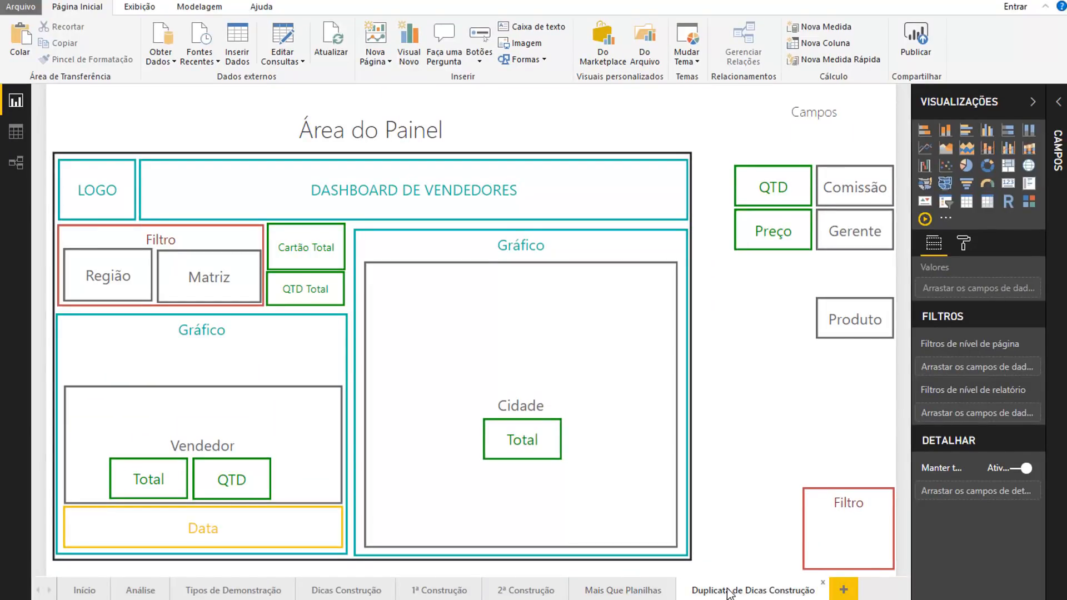
left_click_drag(729, 594, 424, 596)
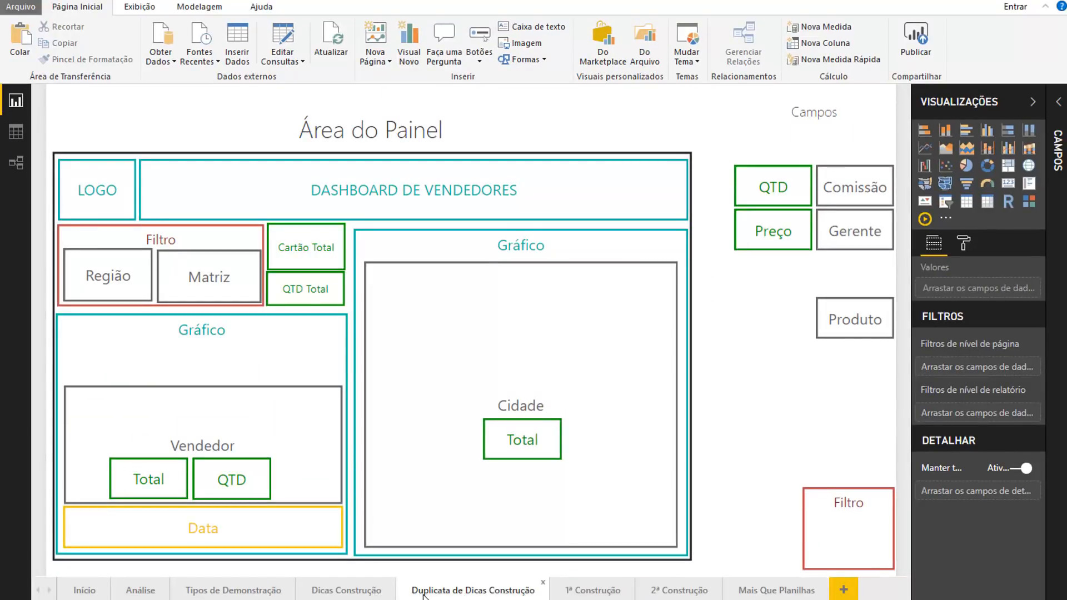
double_click(457, 594)
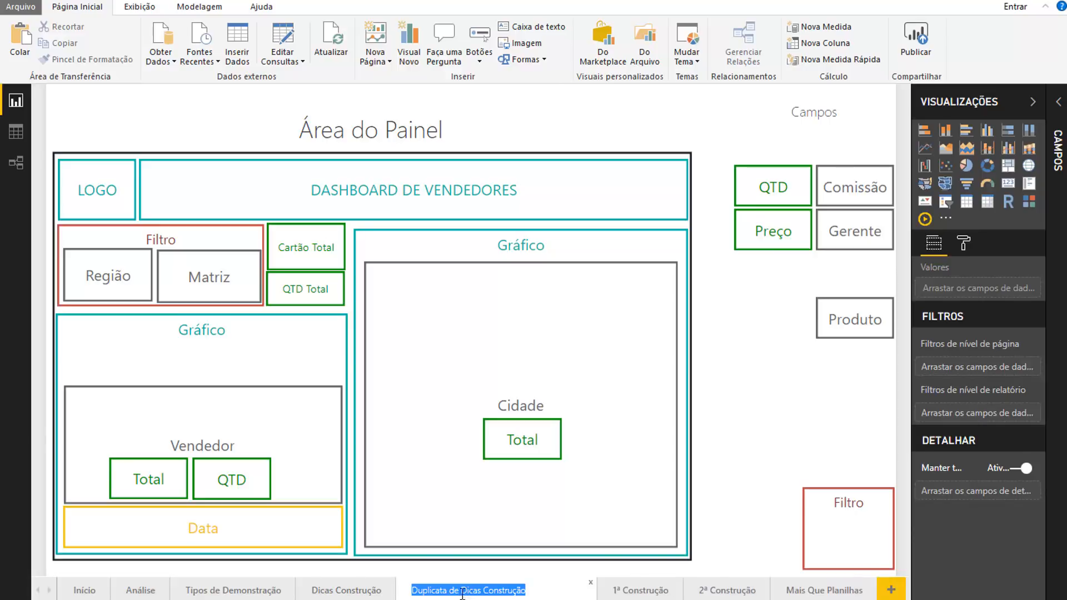
left_click(474, 592)
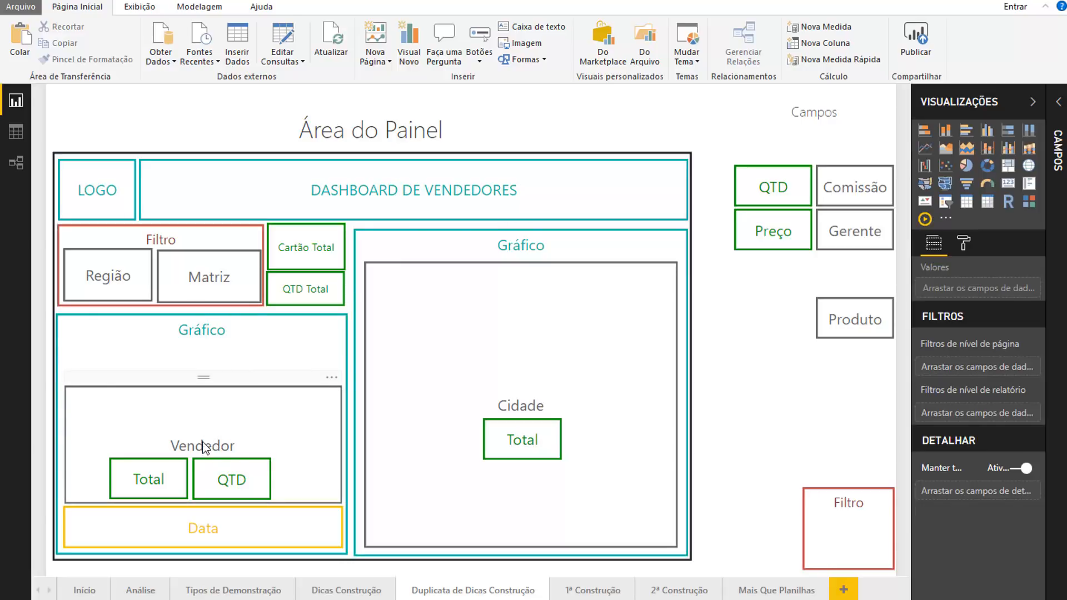
On the duplicated page, change the text of the large Gráfico box around Cidade to "Matriz / Tabela".
left_click(210, 397)
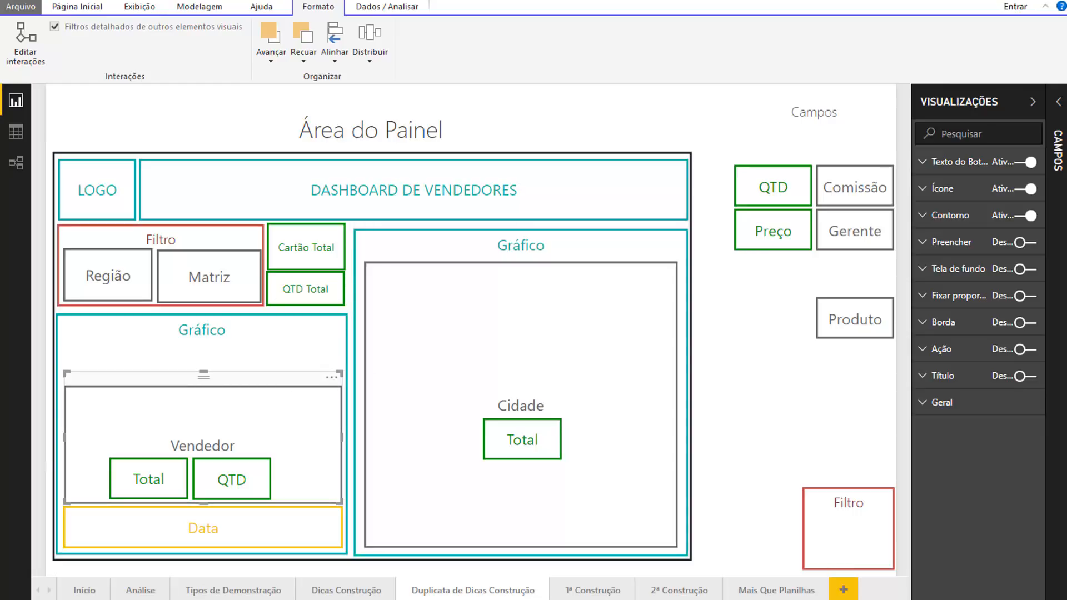
left_click(358, 593)
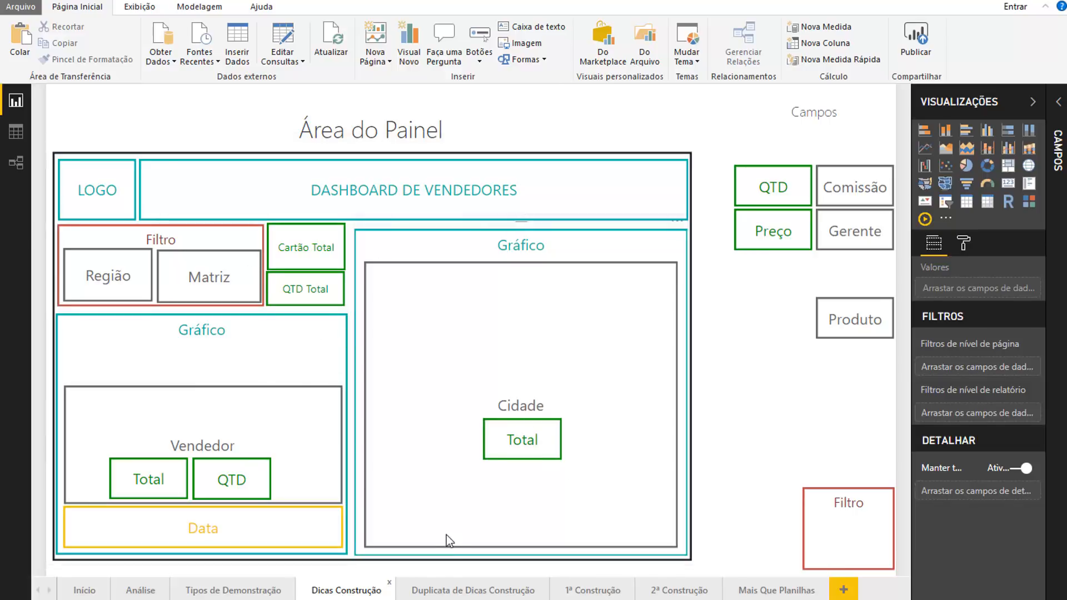
left_click(468, 591)
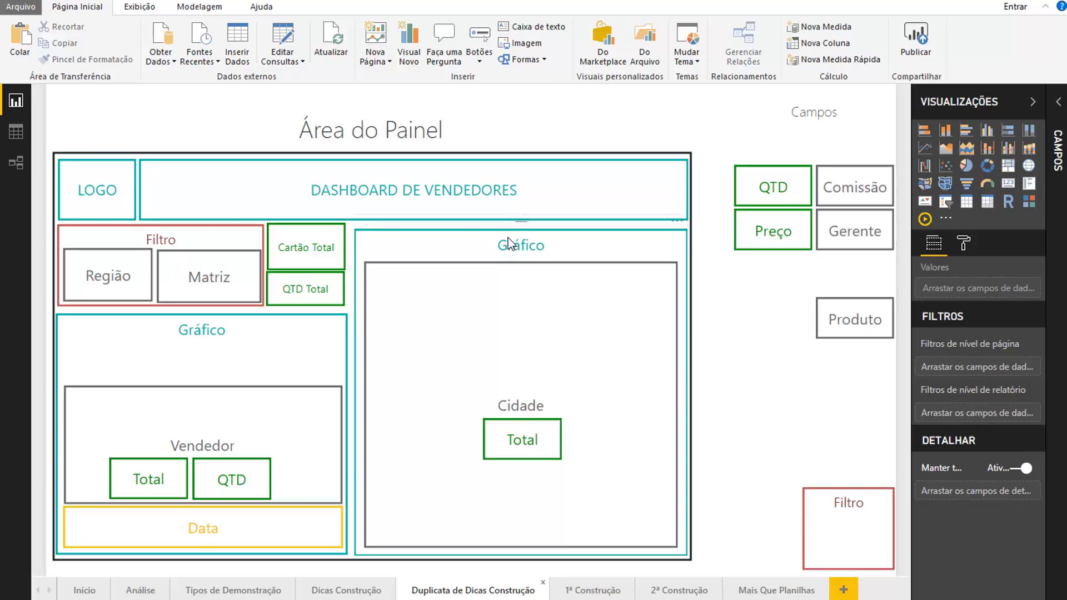
left_click(498, 271)
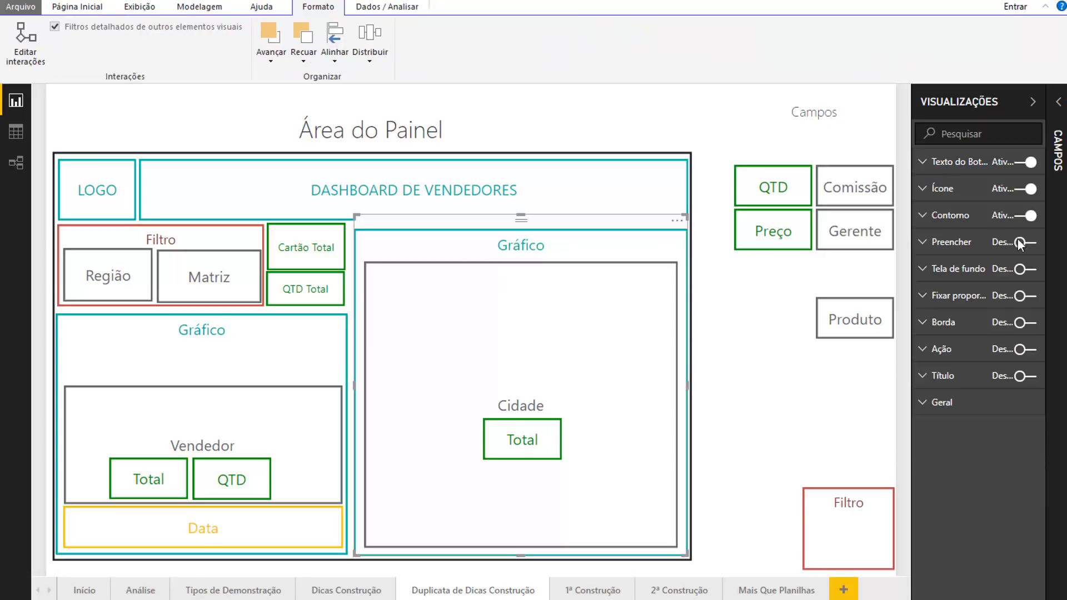
left_click(924, 162)
left_click_drag(1012, 217, 970, 218)
type("Ma")
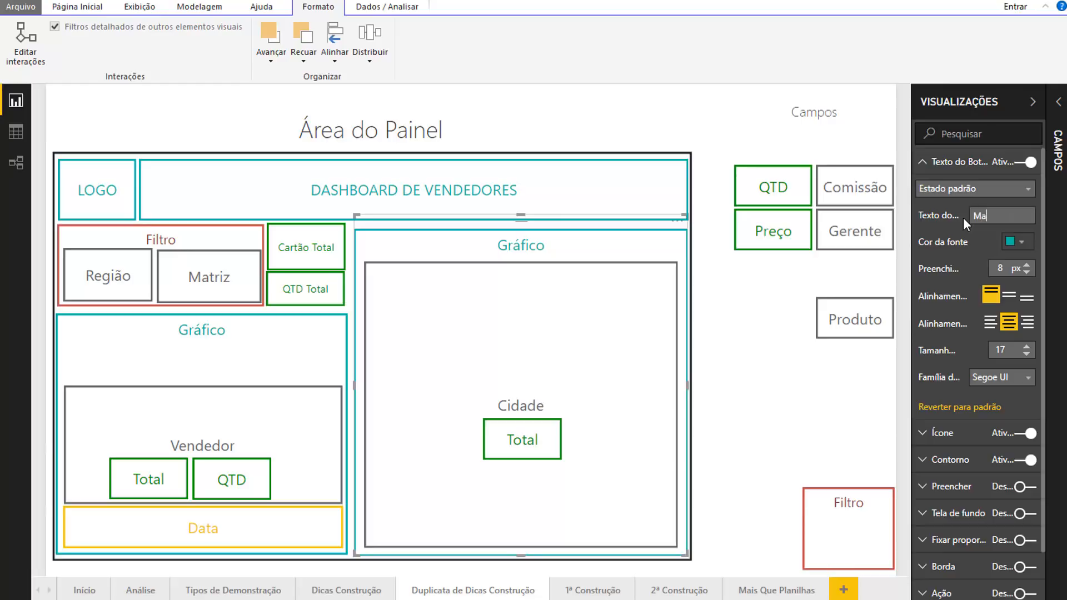
type("triz / Tabela")
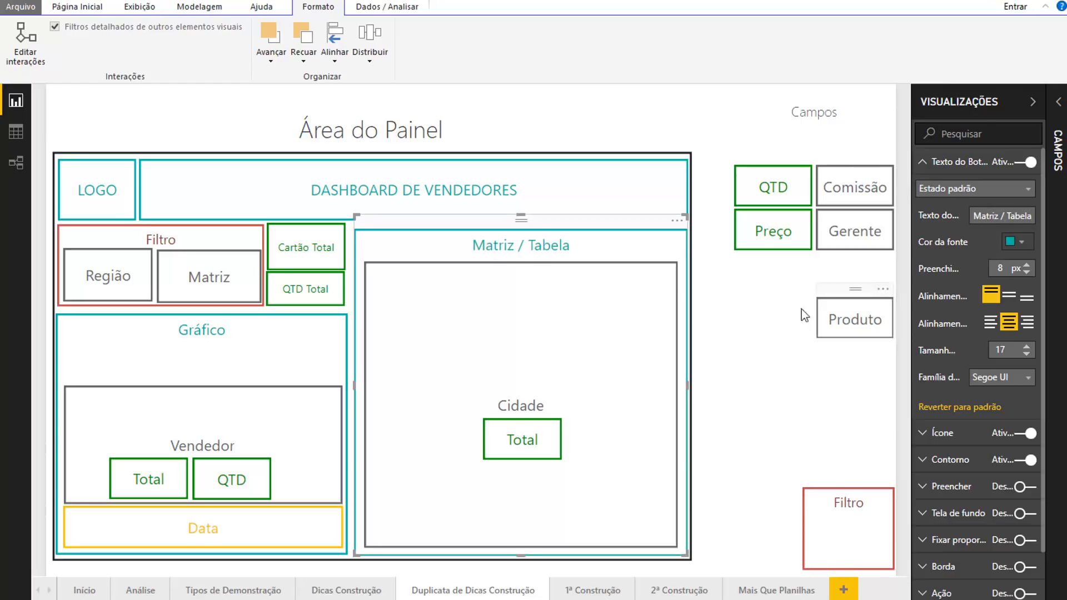
Move the Total box out of the Cidade box to the Campos area, below the Preço box.
left_click(636, 286)
left_click(501, 408)
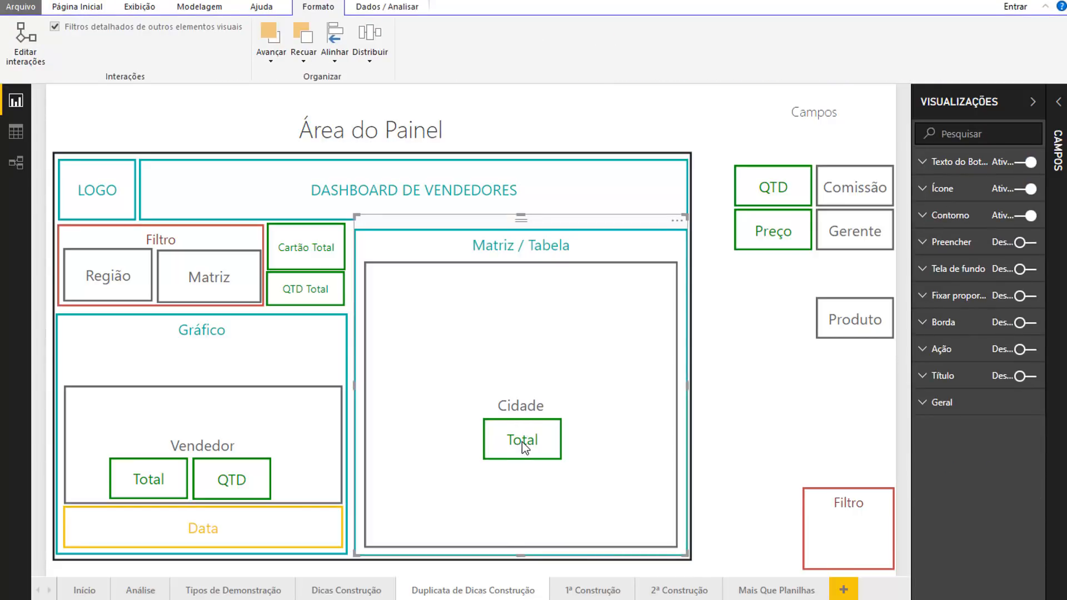
left_click_drag(522, 442, 757, 327)
left_click(516, 406)
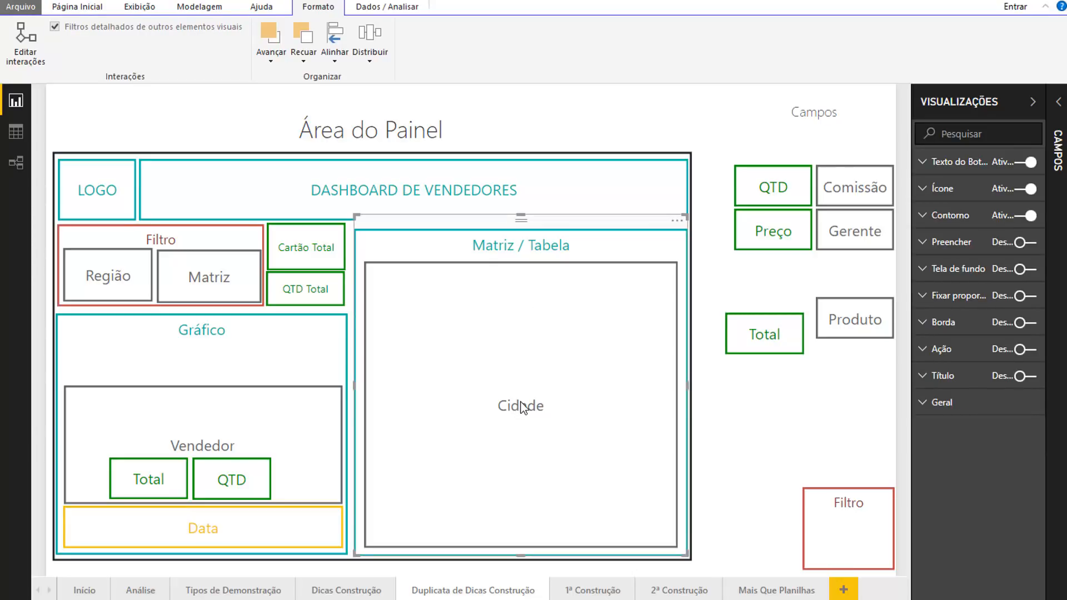
left_click(523, 410)
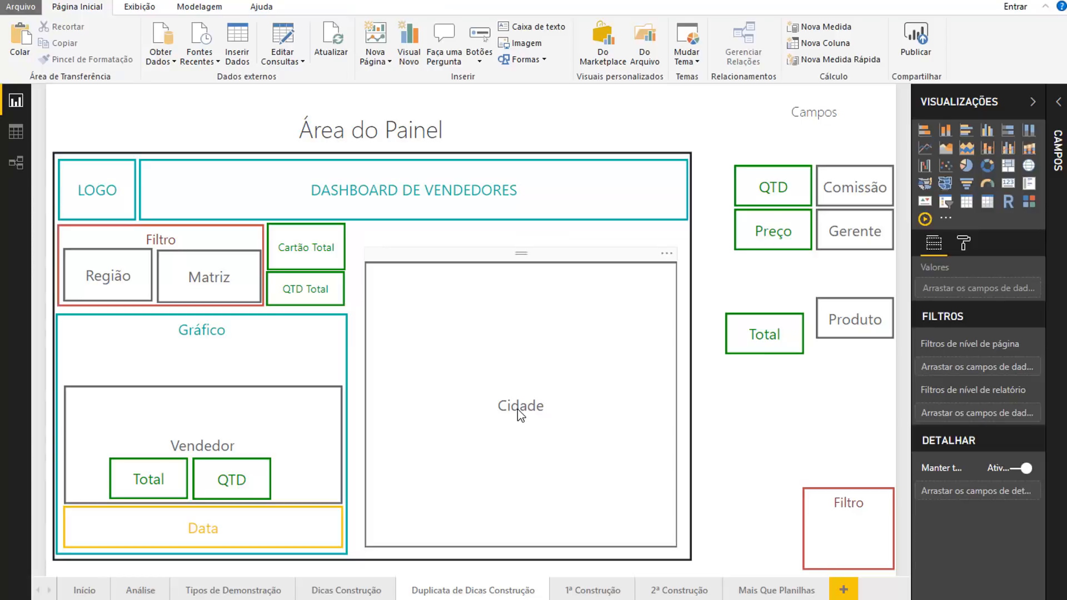
key("ctrl+z")
left_click(710, 414)
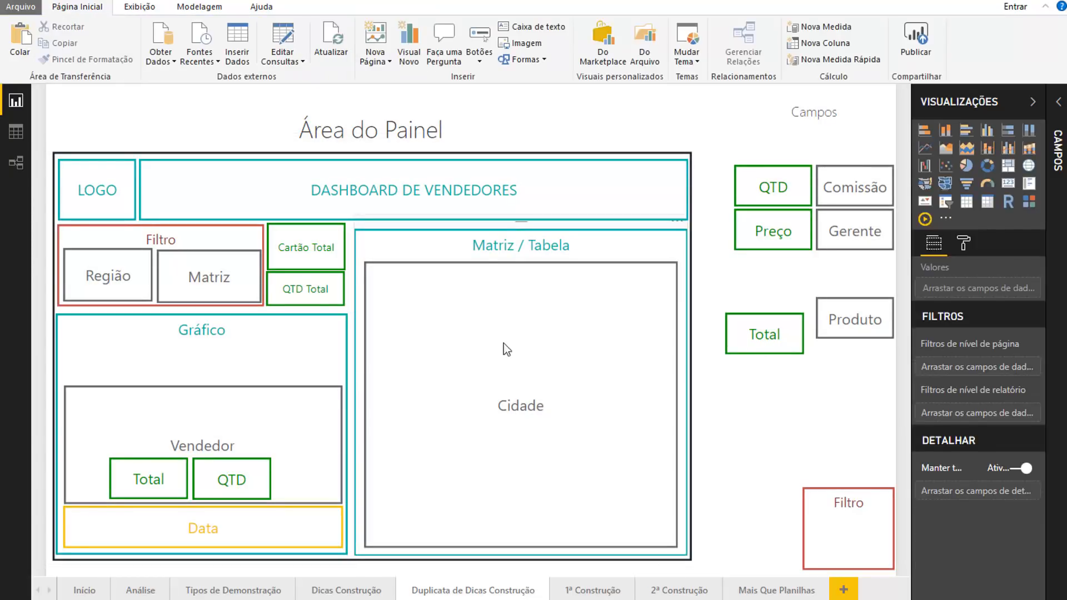
Delete the Cidade box inside the Matriz / Tabela box, shifting the outer box aside and back into place.
left_click(515, 406)
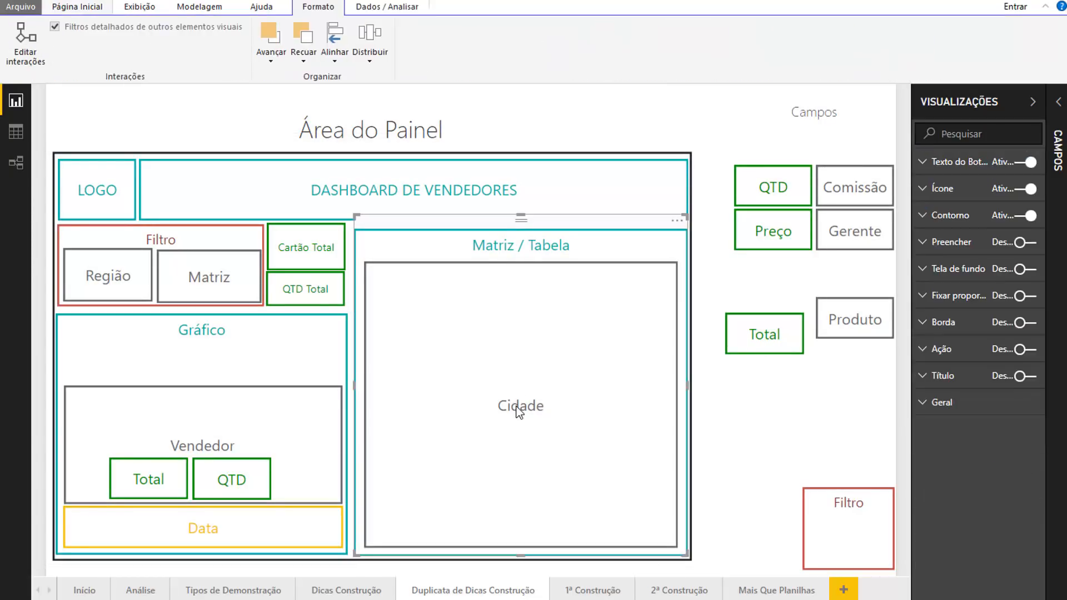
left_click(514, 261)
left_click(518, 261)
left_click_drag(549, 217, 462, 219)
left_click(610, 263)
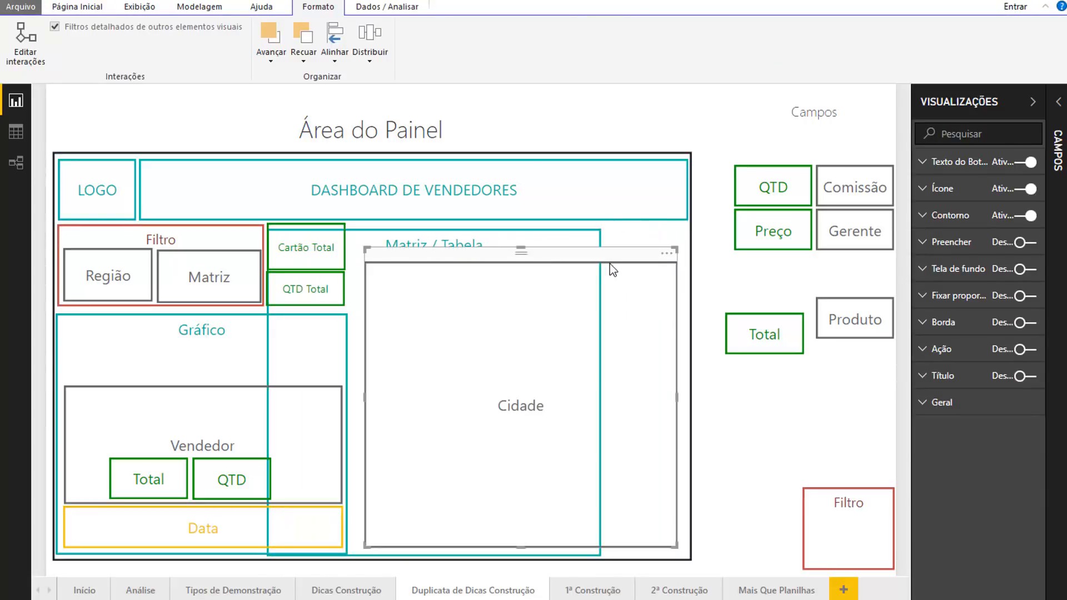
key("Delete")
left_click_drag(454, 226, 539, 225)
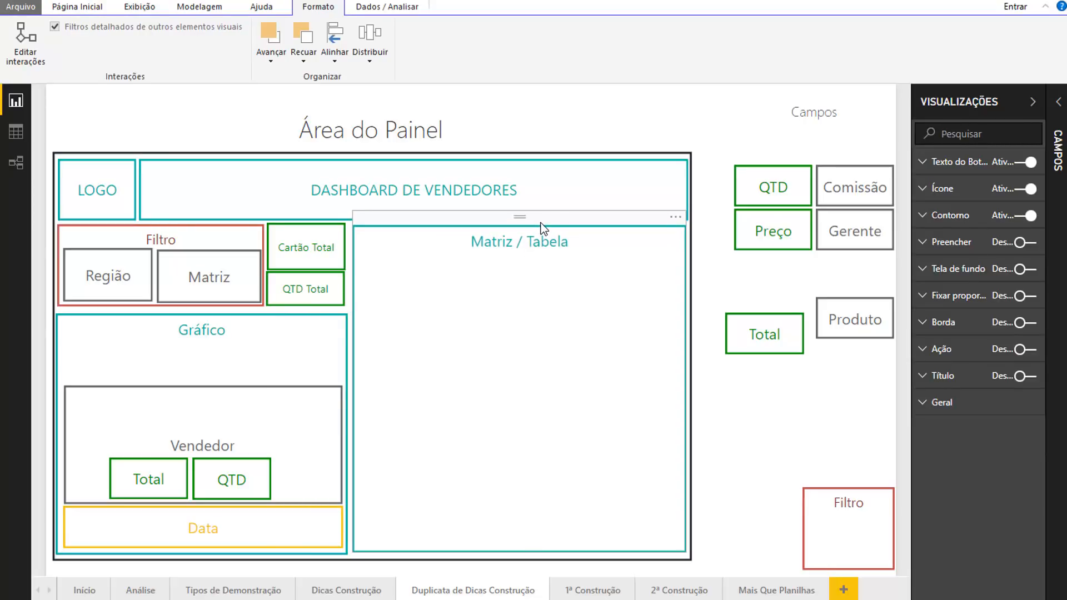
left_click(705, 400)
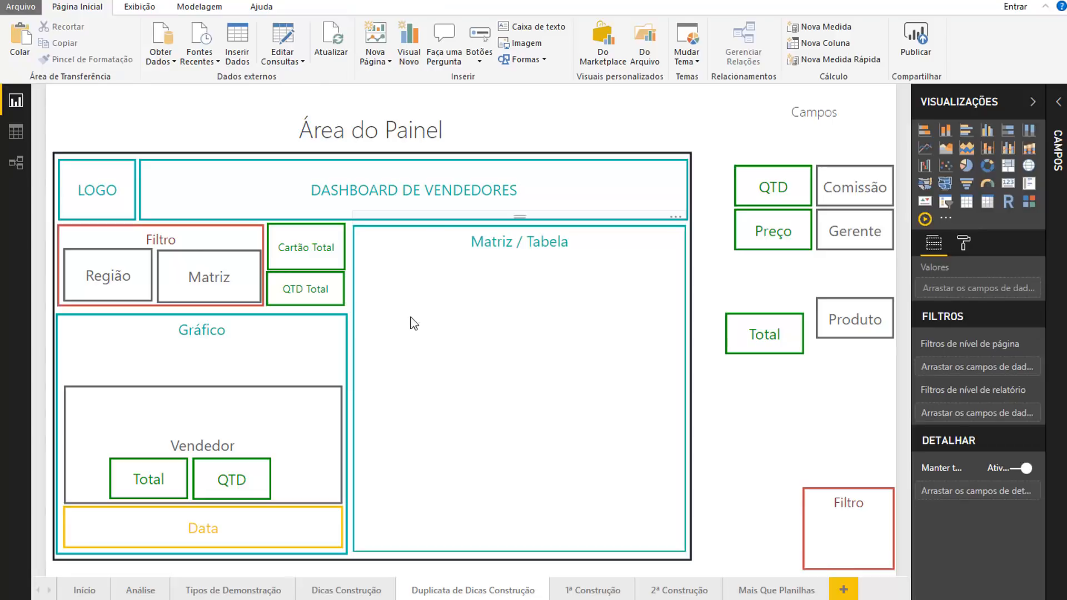
Filter the Tipos de Demonstração page by the product Camisa, and return to the duplicated layout page.
left_click(243, 591)
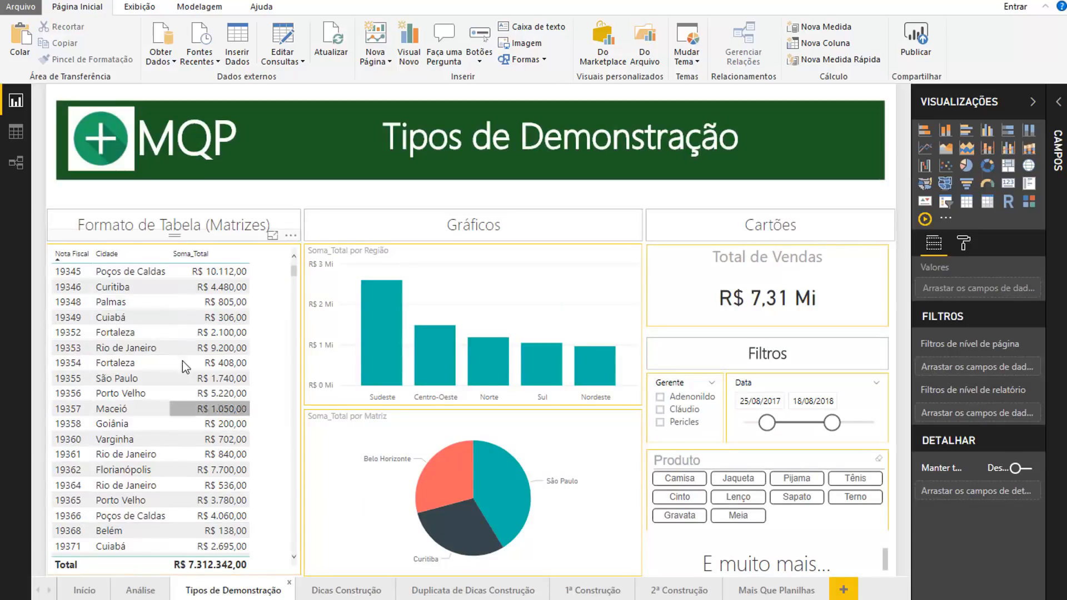
left_click(678, 481)
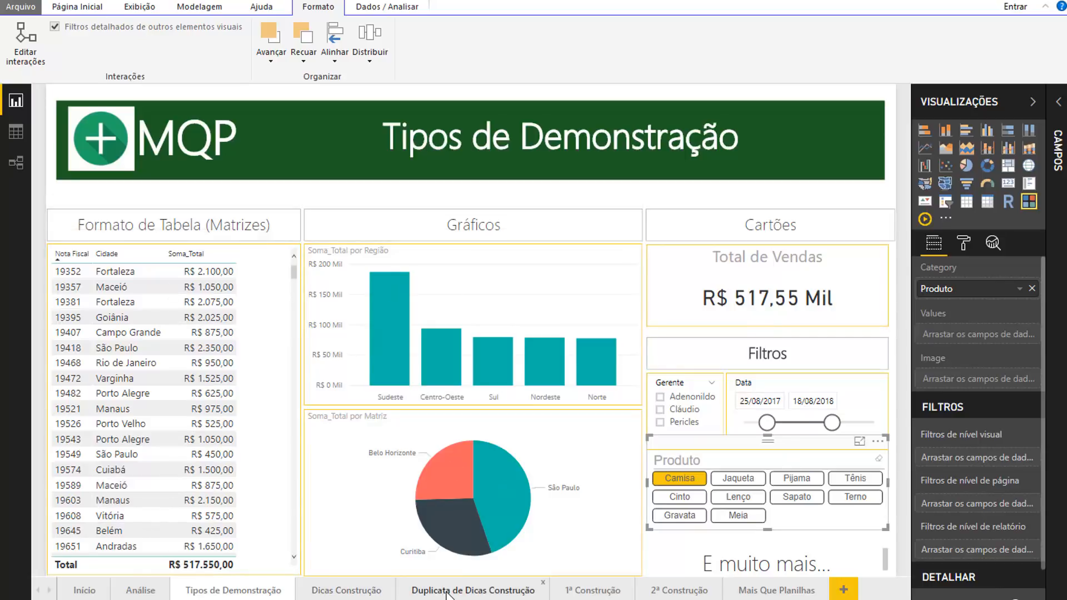
left_click(472, 590)
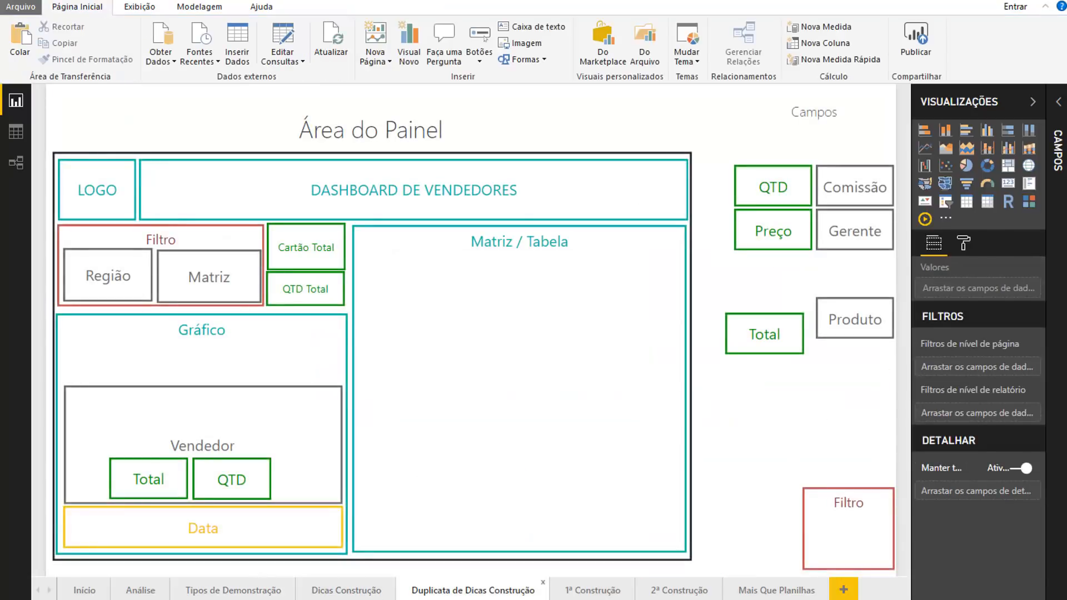
Delete the Gráfico box around Vendedor and Data on the duplicated page, keeping the boxes inside it.
left_click(336, 591)
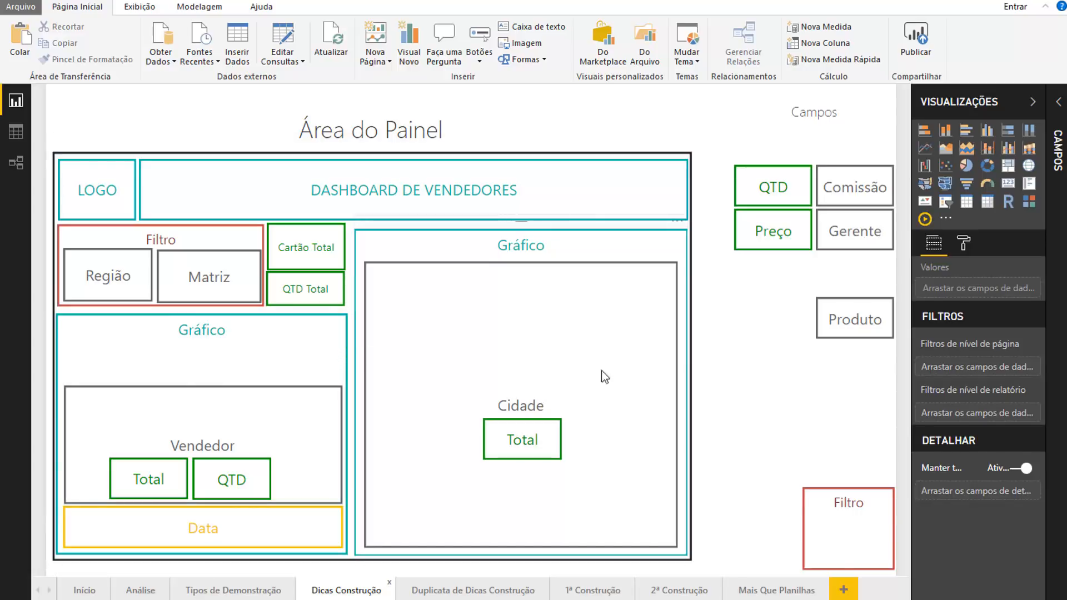
left_click(453, 590)
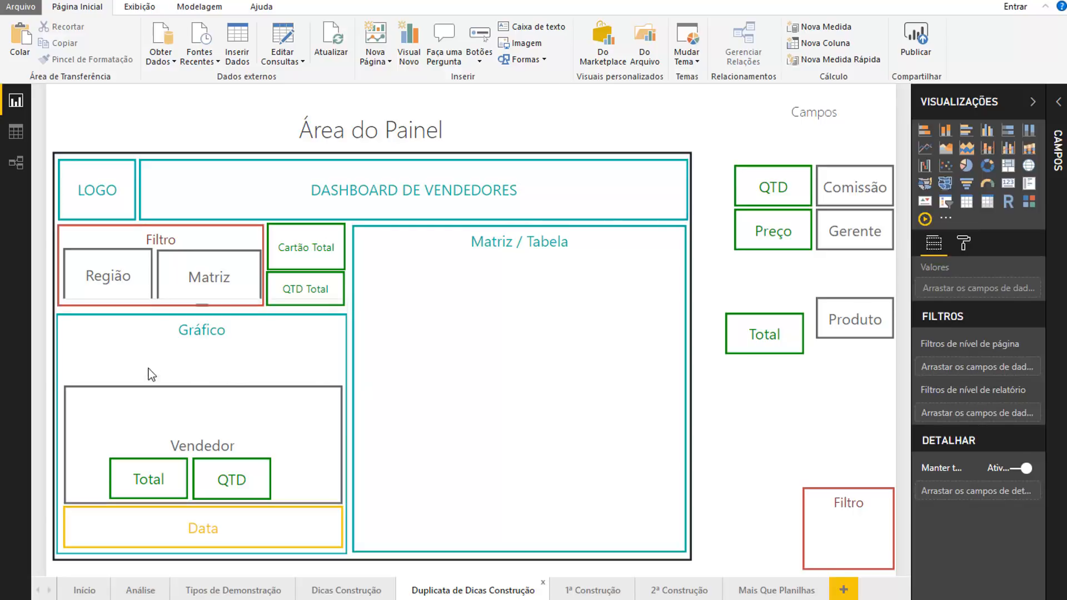
left_click(242, 331)
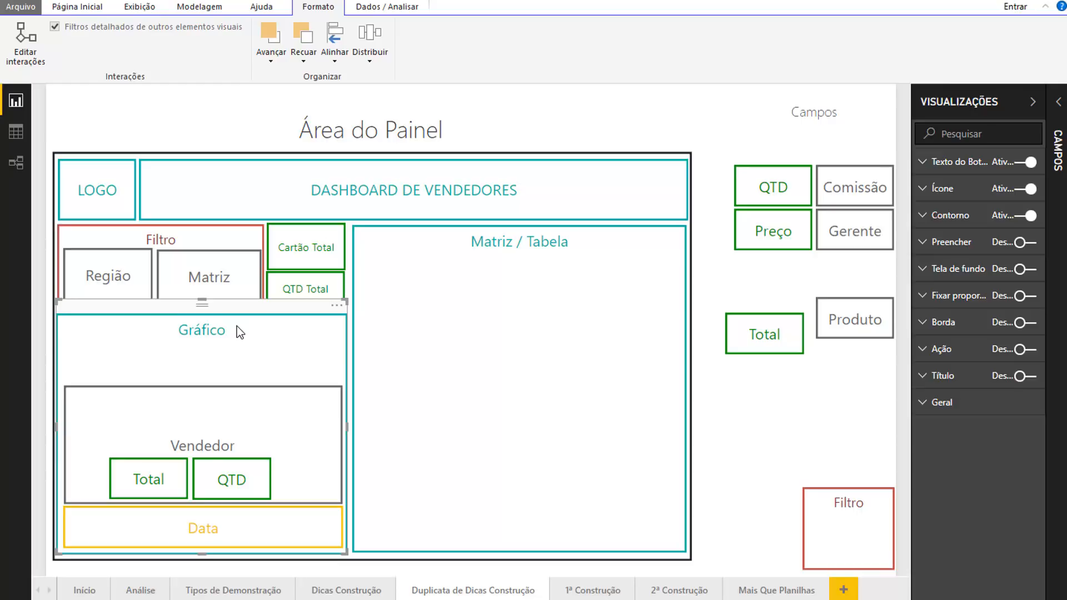
left_click_drag(239, 327, 256, 327)
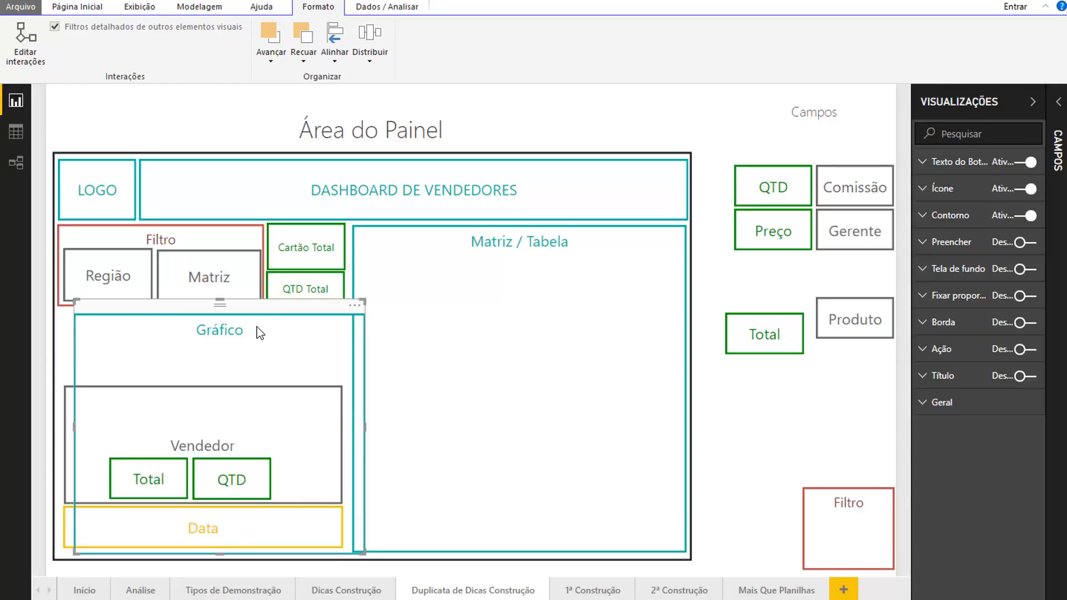
key("Delete")
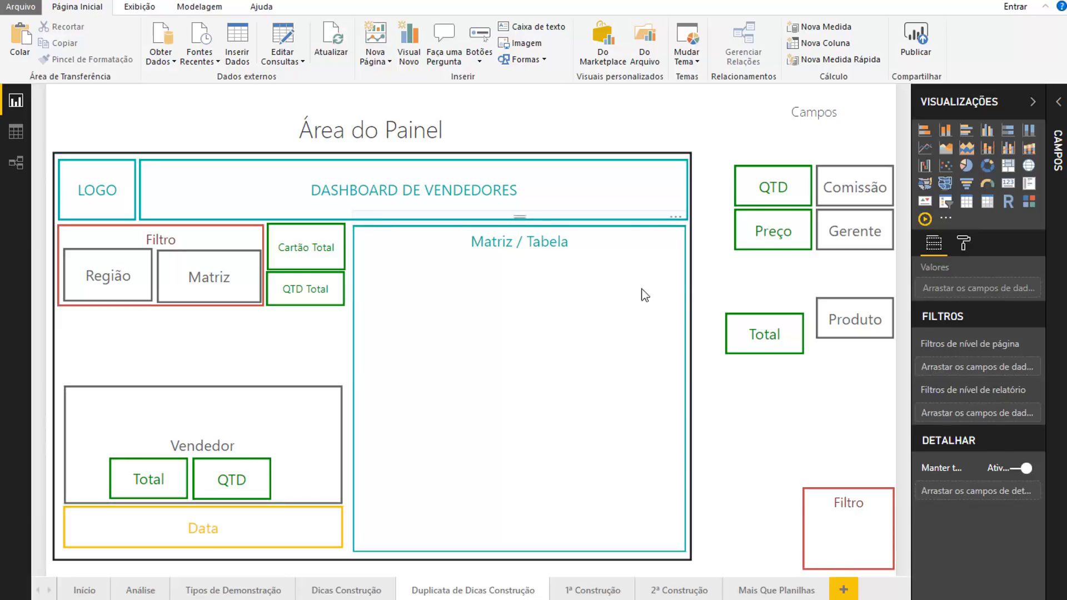
View the 1ª Construção and 2ª Construção pages, show the Vendas field list, and return to the Dicas Construção page.
left_click(236, 389)
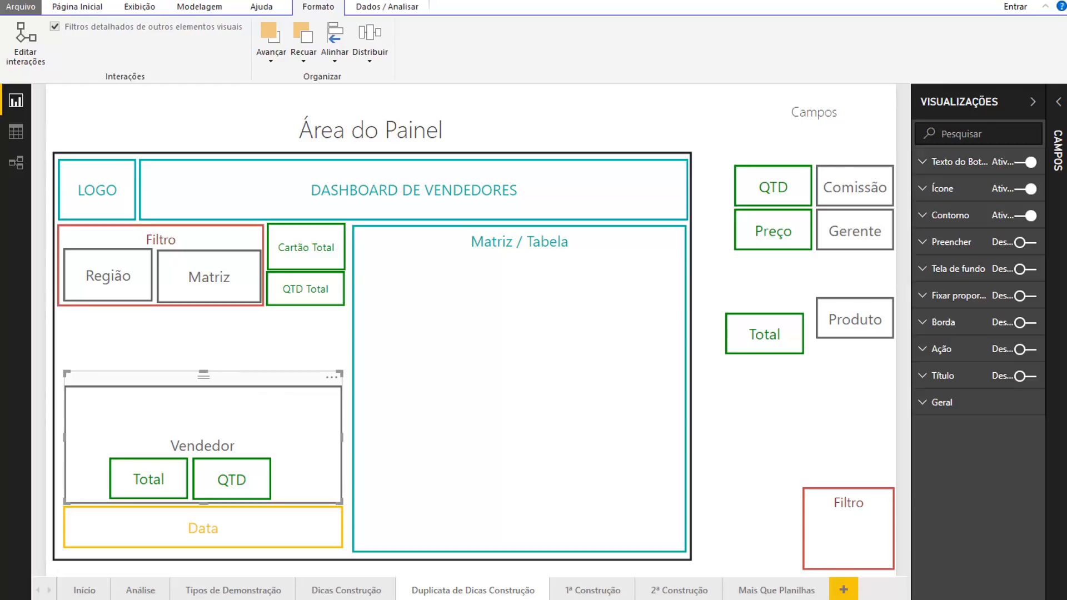
left_click(589, 594)
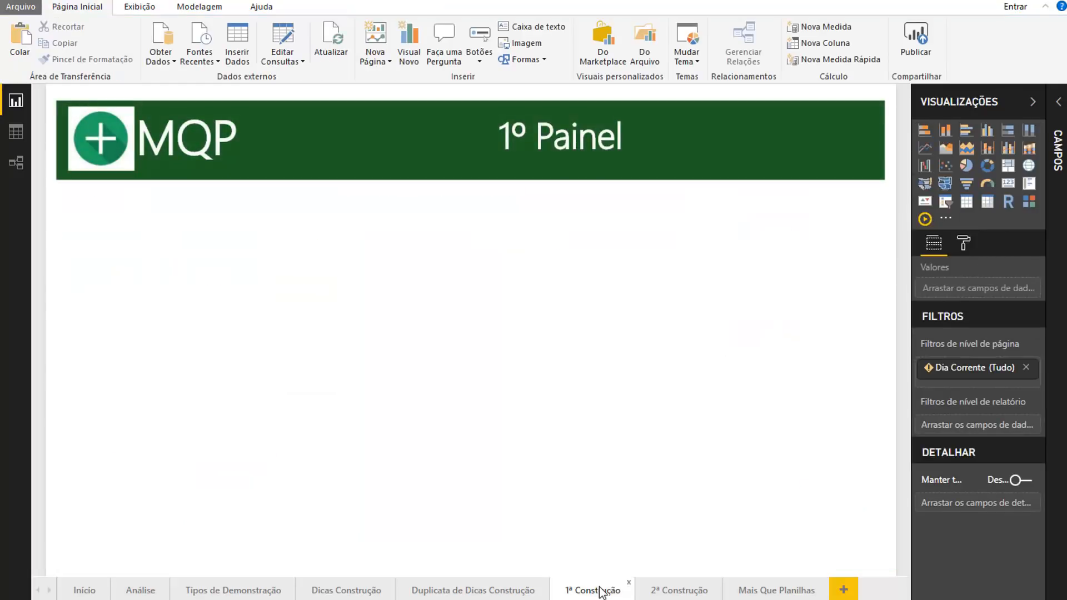
left_click(680, 590)
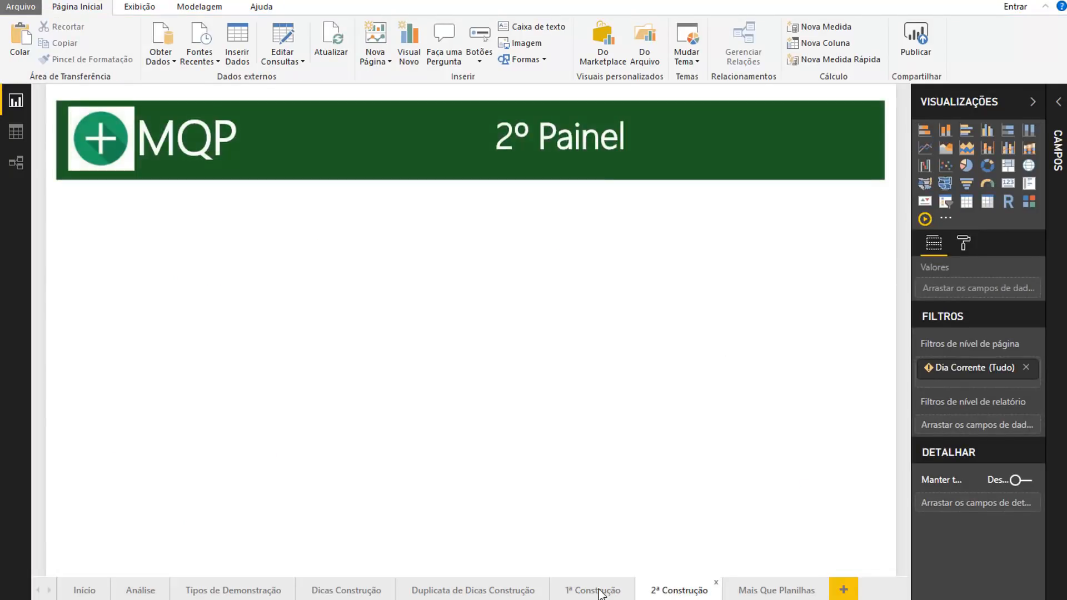
left_click(574, 593)
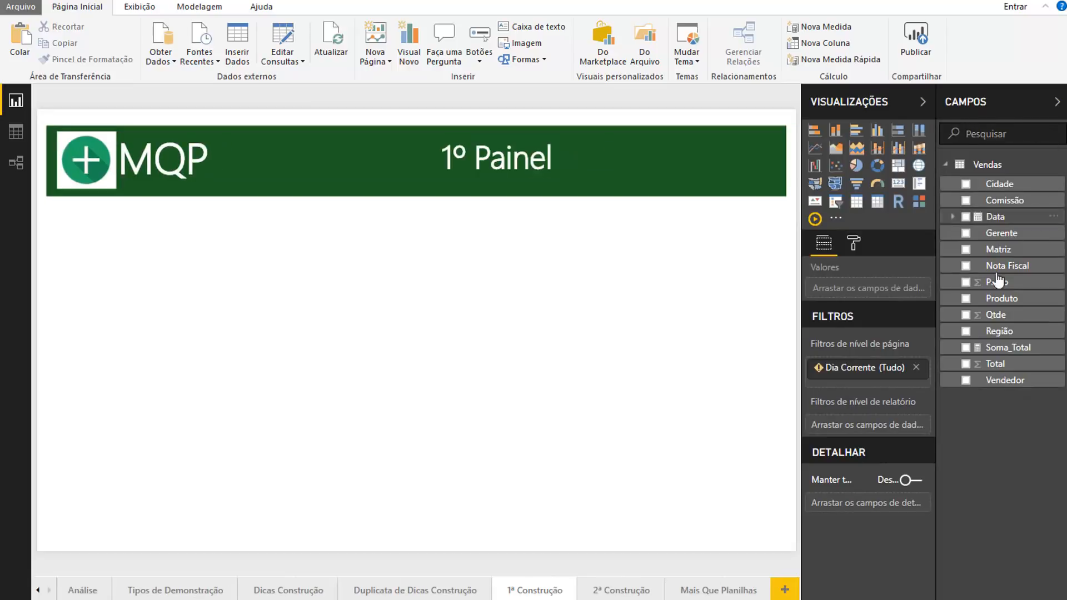
left_click(295, 592)
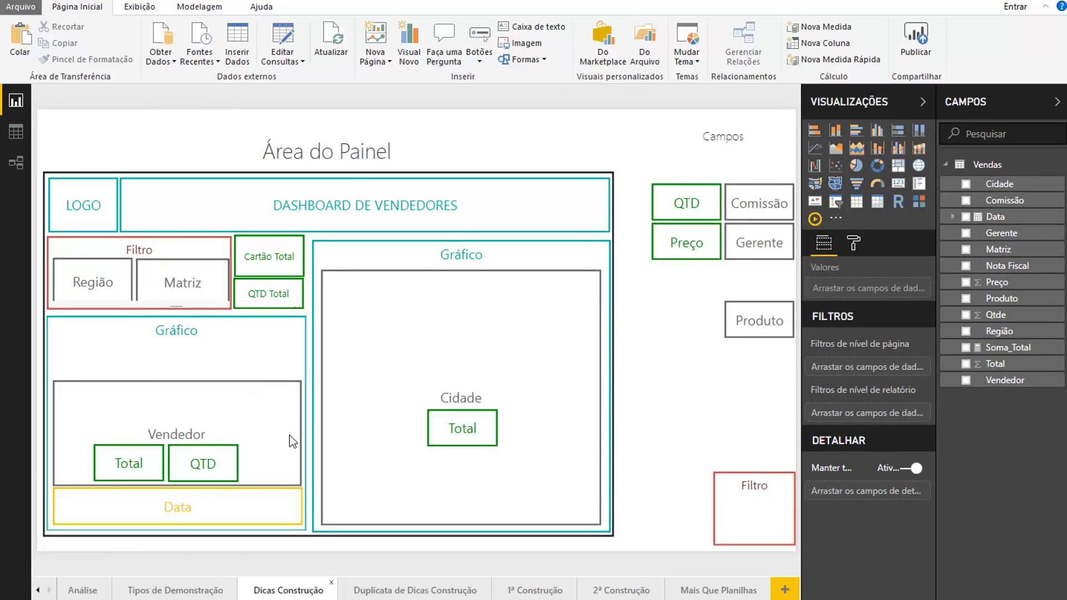
Create a clustered column chart on the 1ª Construção page with Vendedor as axis and Soma_Total as value.
left_click(519, 593)
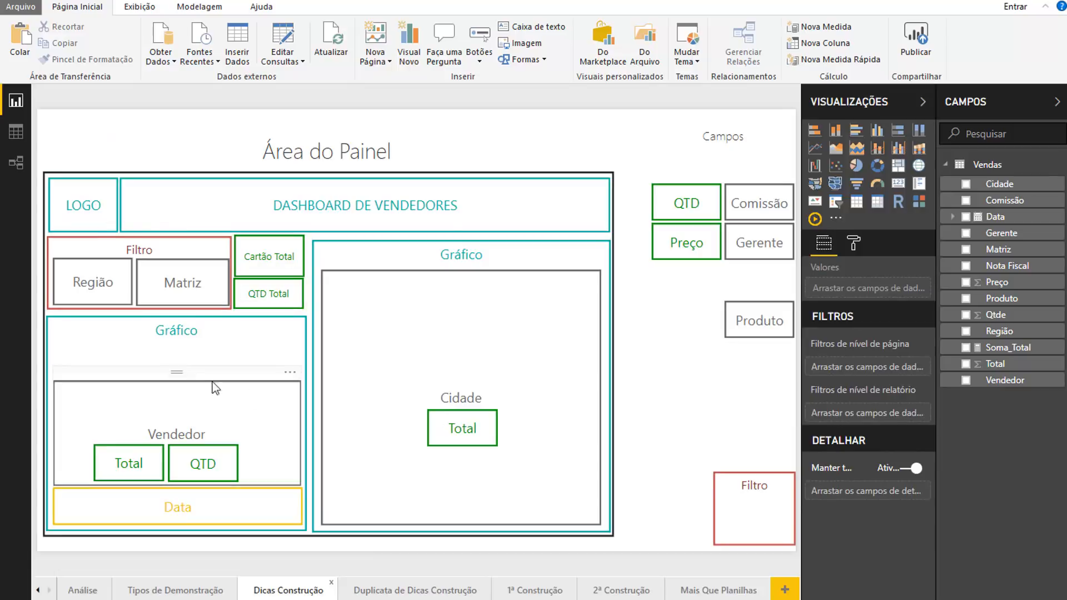
left_click(538, 585)
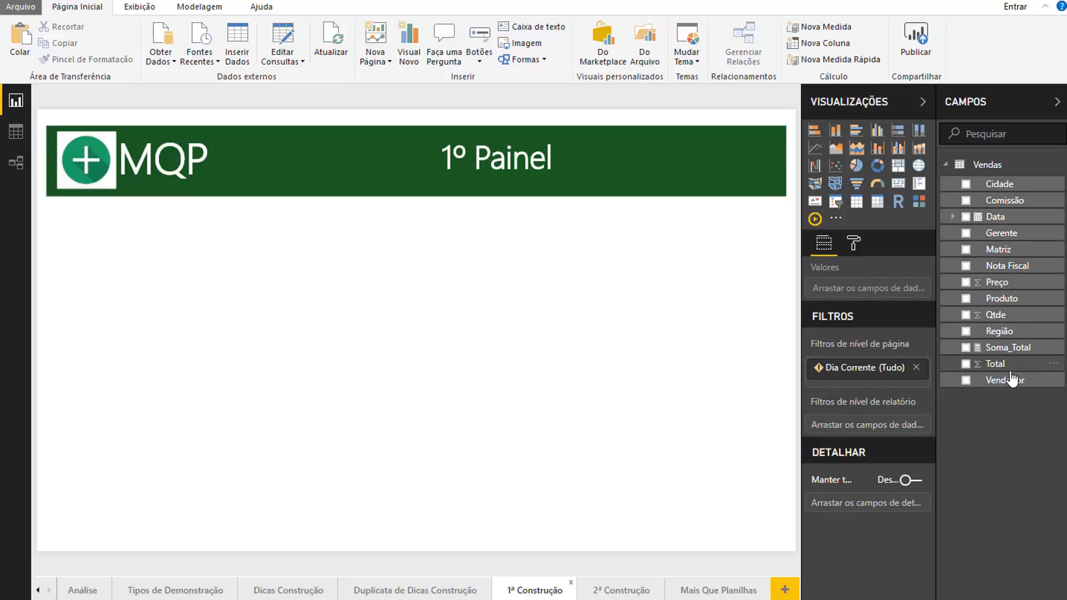
left_click_drag(1006, 380, 456, 381)
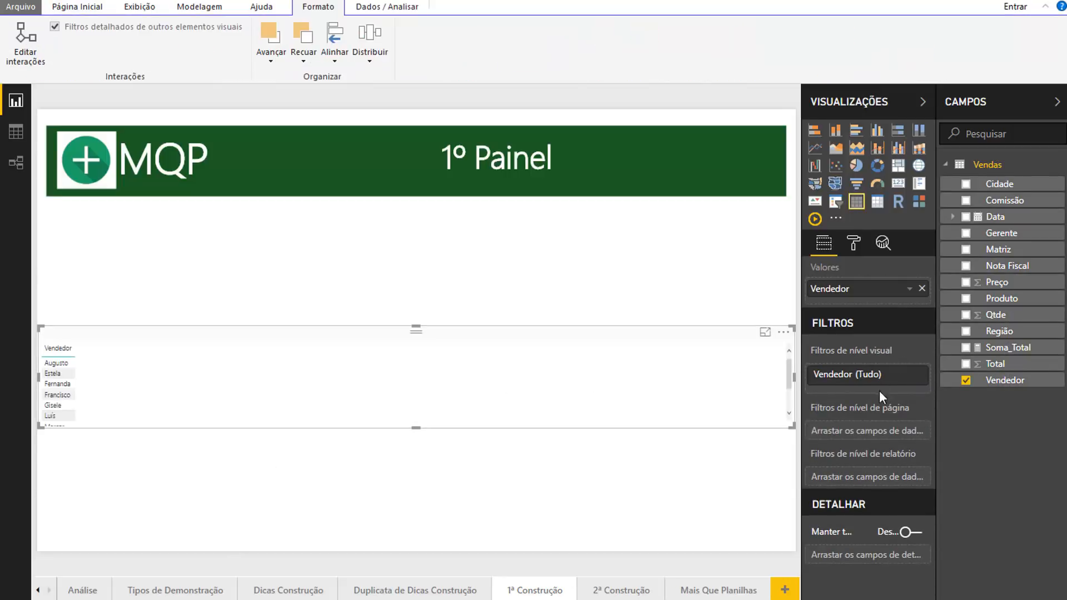
left_click(878, 132)
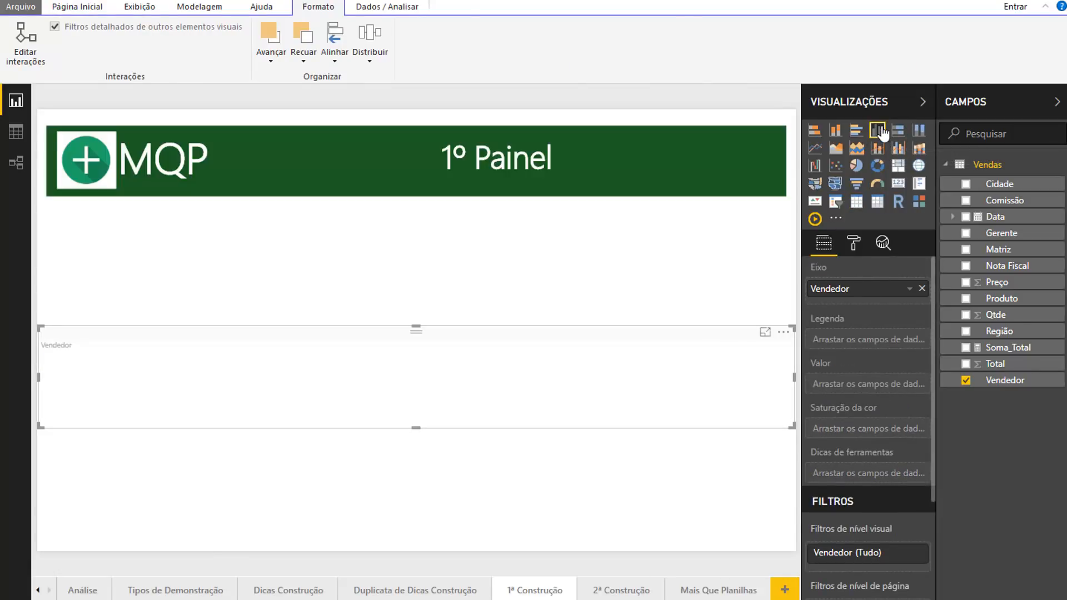
left_click_drag(1017, 349, 883, 390)
Resize the Soma_Total por Vendedor chart to about half the page width and place it in the page's lower-left corner.
left_click_drag(794, 327, 420, 248)
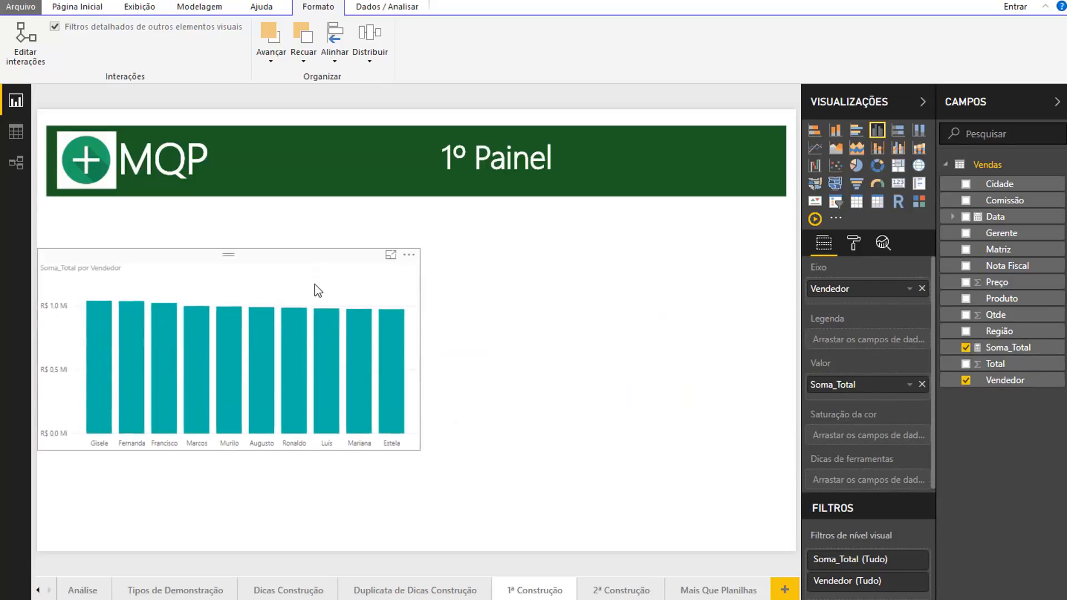
left_click_drag(320, 285, 289, 362)
left_click_drag(424, 351, 390, 297)
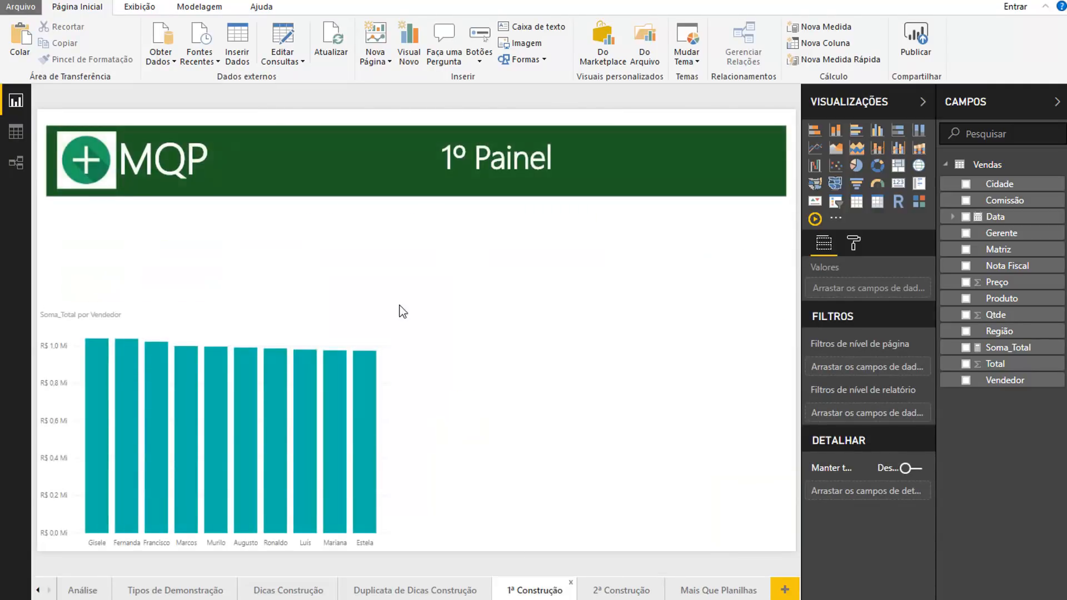
Add Qtde as a second value of the Vendedor column chart and widen the chart to about half the page.
left_click(334, 321)
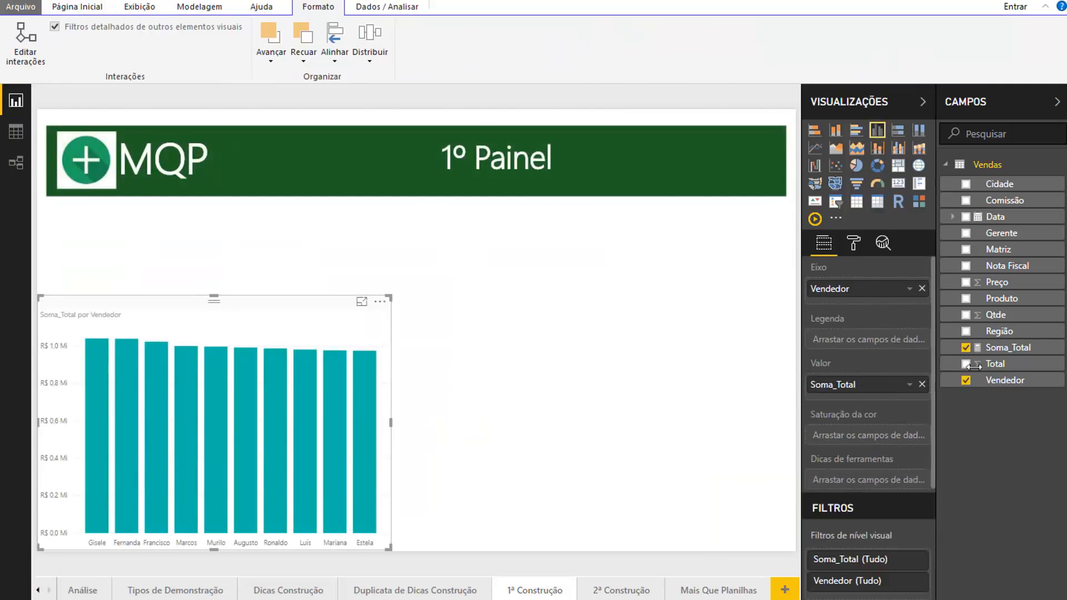
left_click_drag(1005, 321, 917, 399)
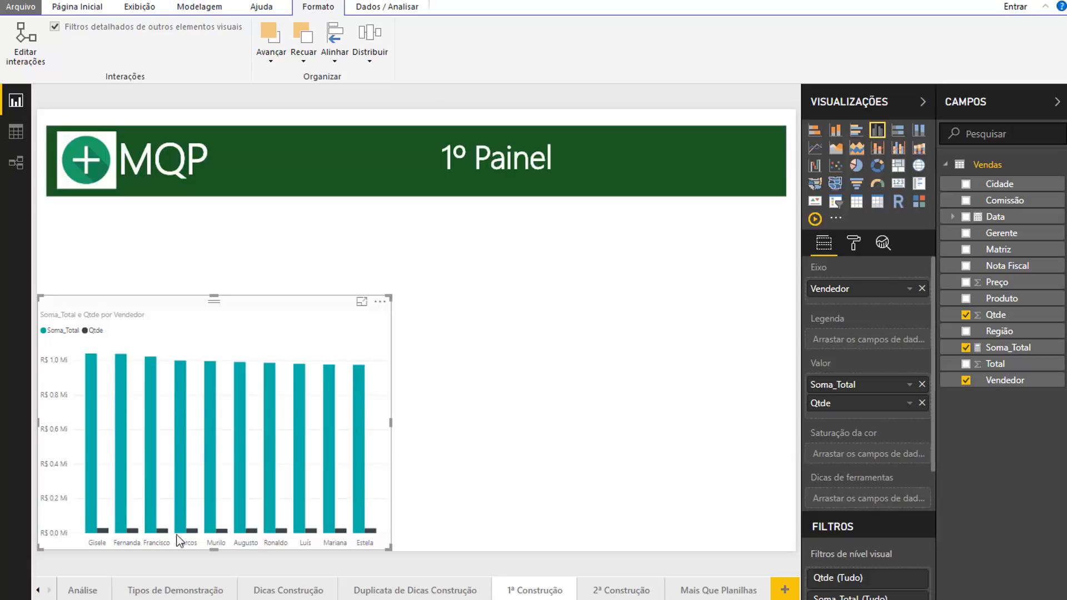
left_click_drag(389, 549, 424, 548)
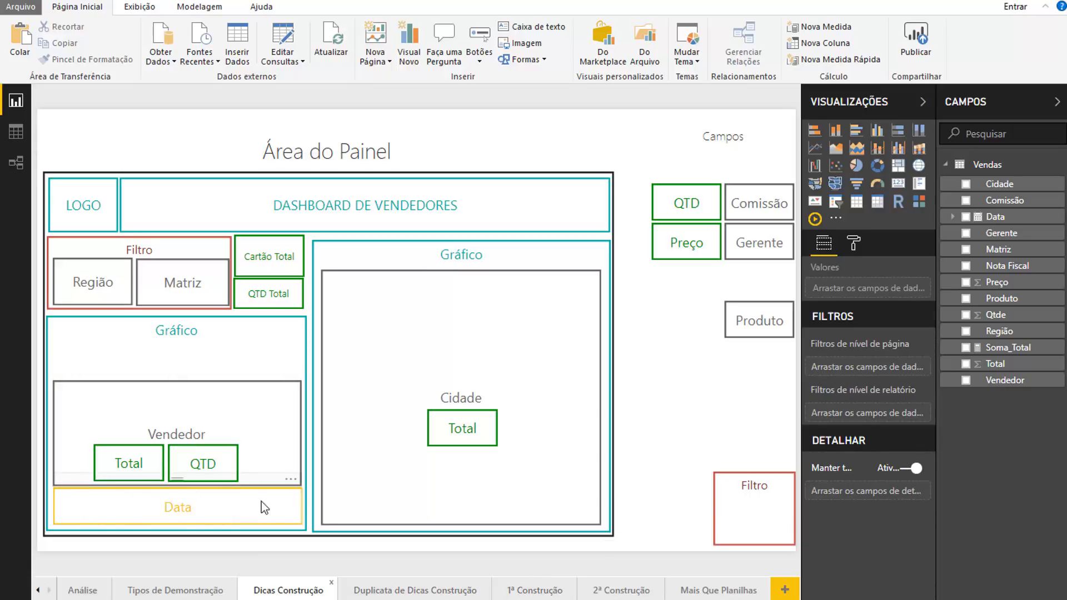
left_click(522, 591)
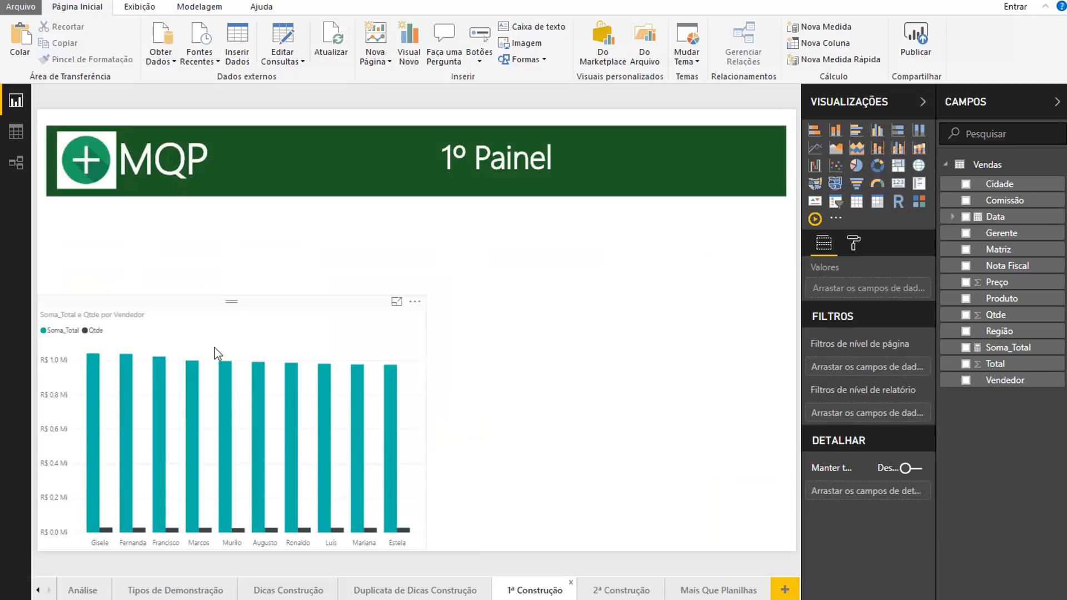
left_click(281, 344)
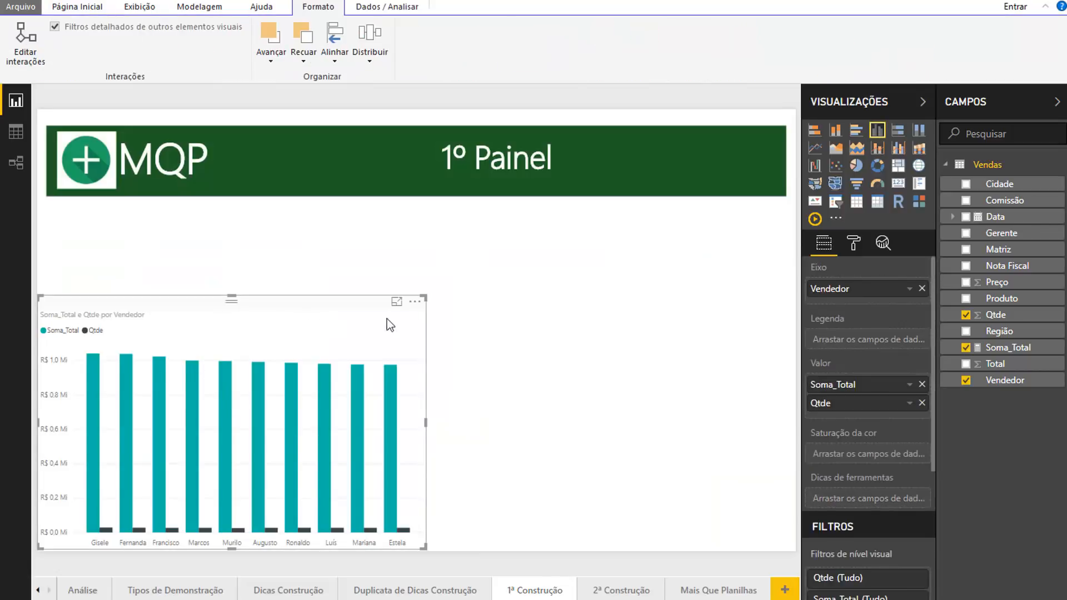
left_click(504, 332)
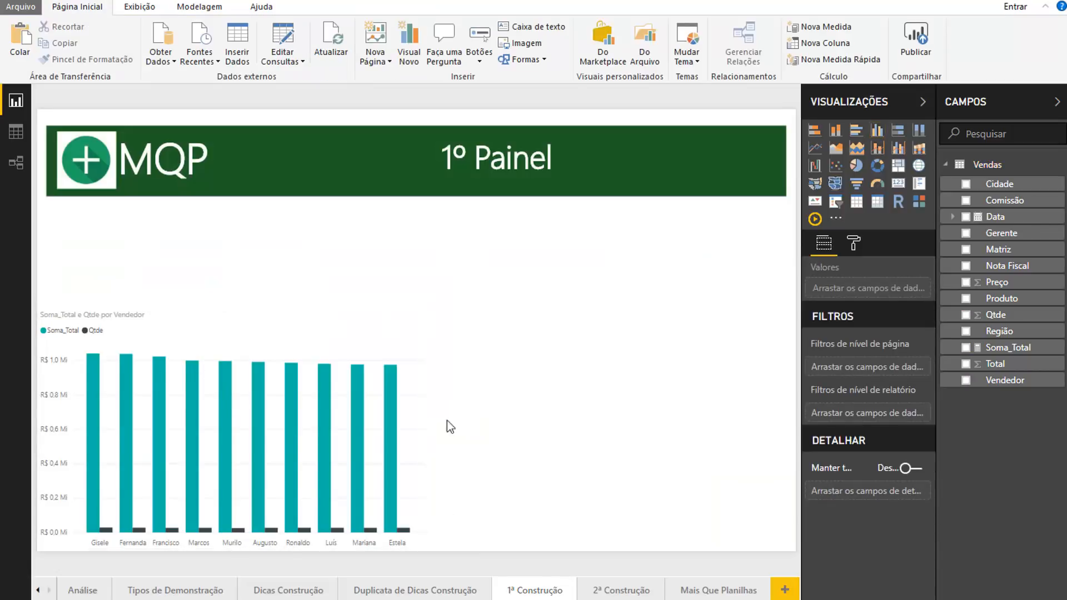
Rename the Gráfico box around Cidade on the Dicas Construção page as Gráfico MAPA.
left_click(305, 592)
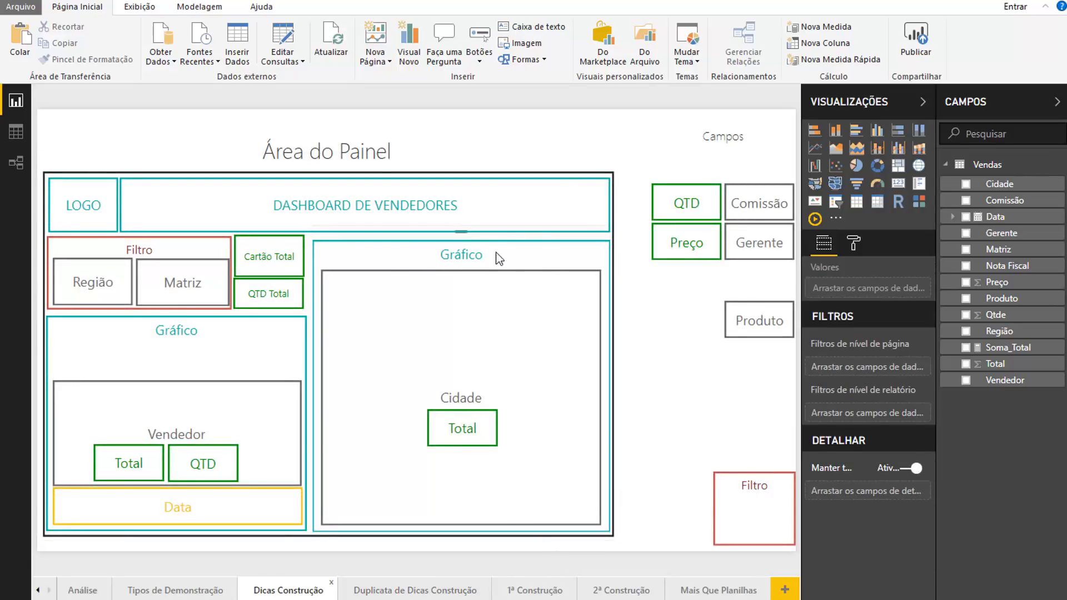
left_click(490, 268)
left_click(849, 162)
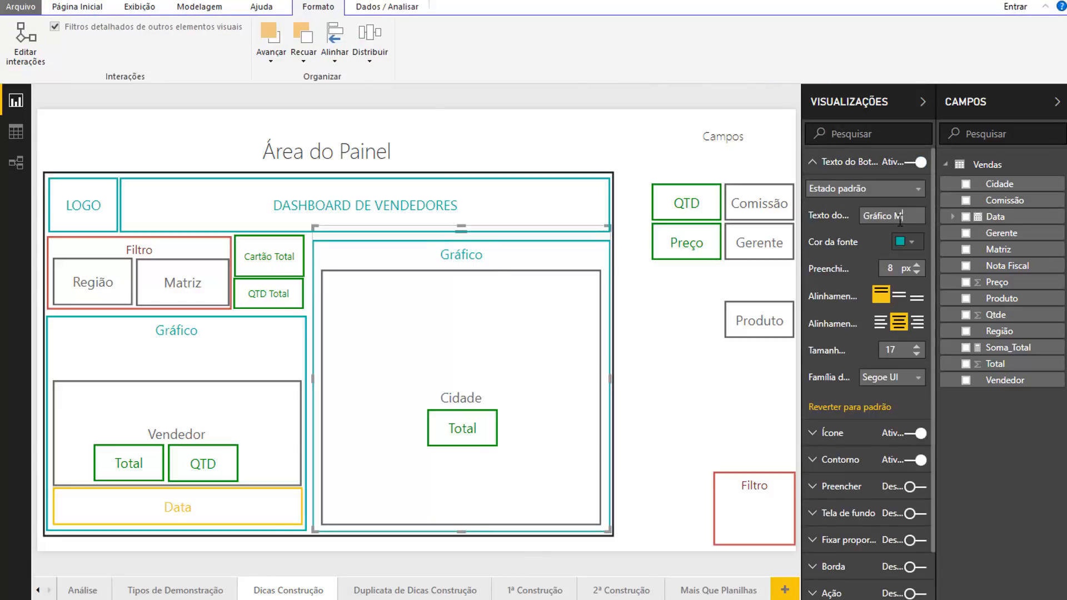
left_click(648, 350)
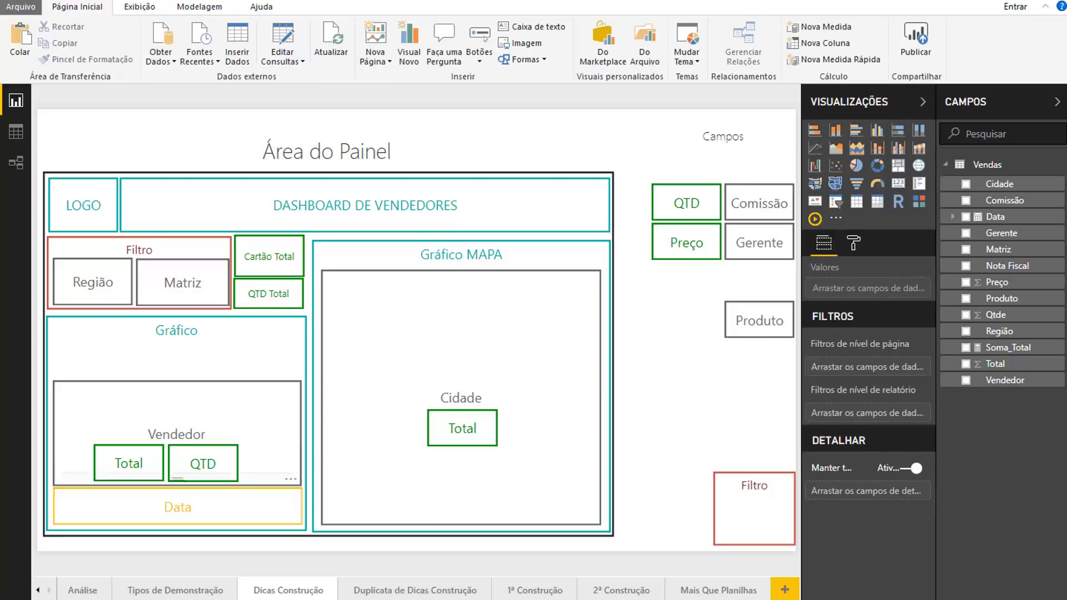
Insert a map visual on the 1ª Construção page and size it to fill the area beside the column chart, below the banner.
left_click(543, 589)
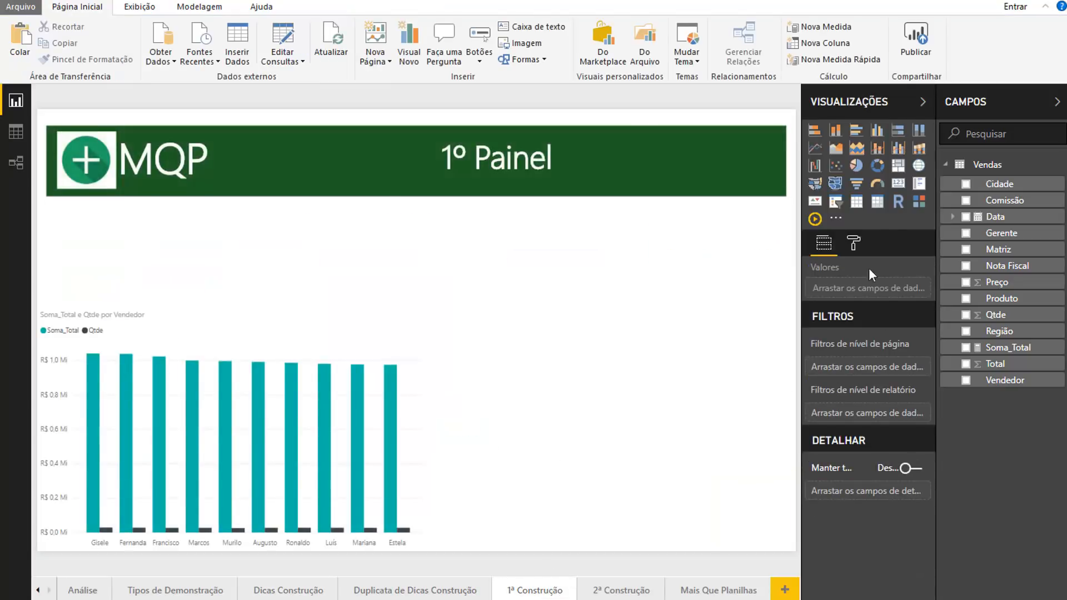
left_click(918, 166)
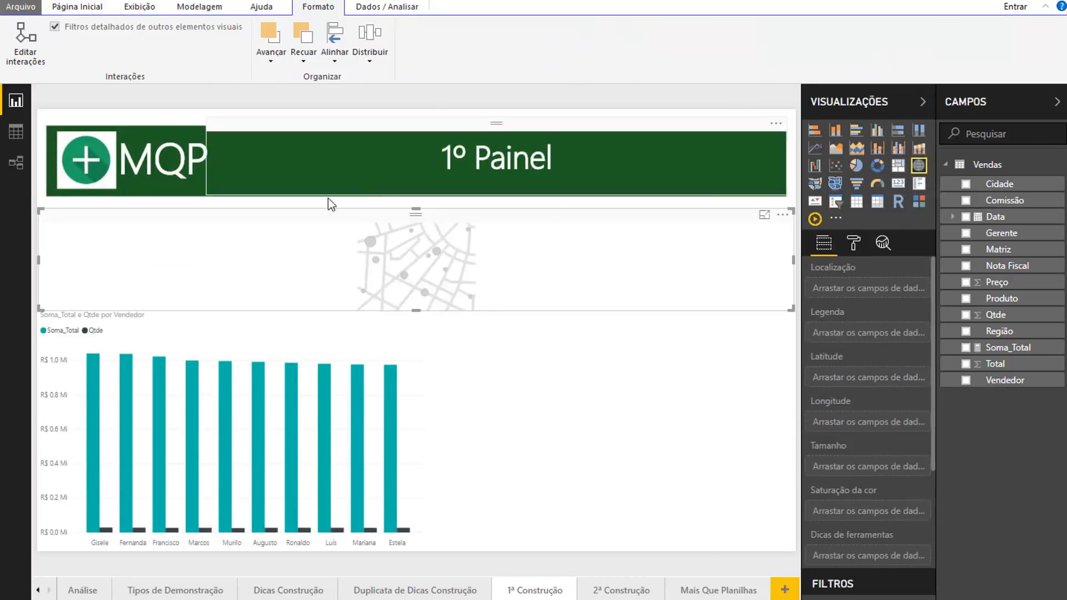
left_click_drag(39, 208, 436, 210)
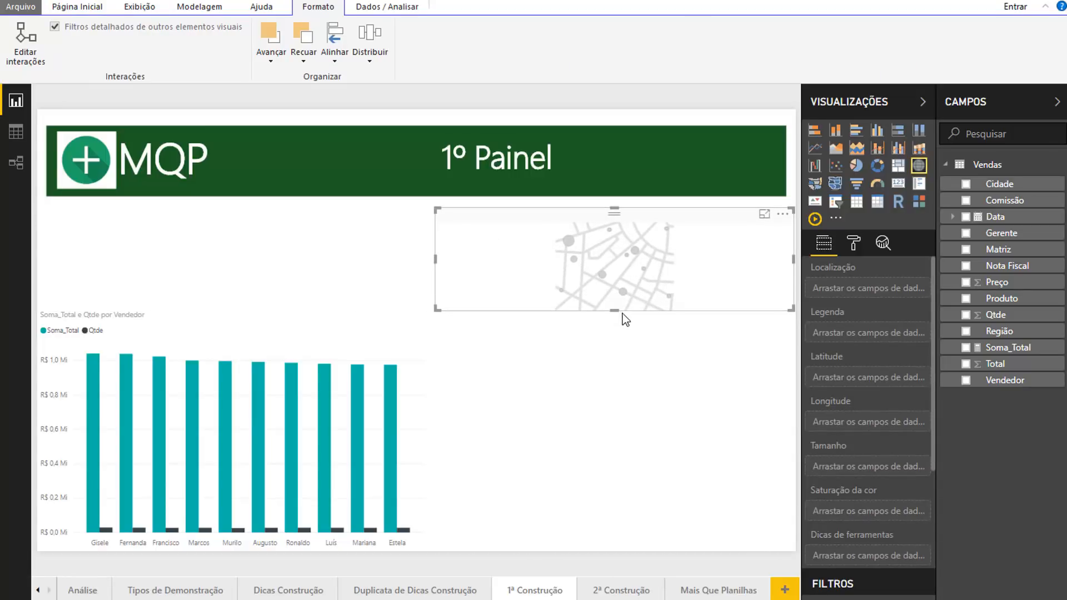
left_click_drag(615, 310, 618, 556)
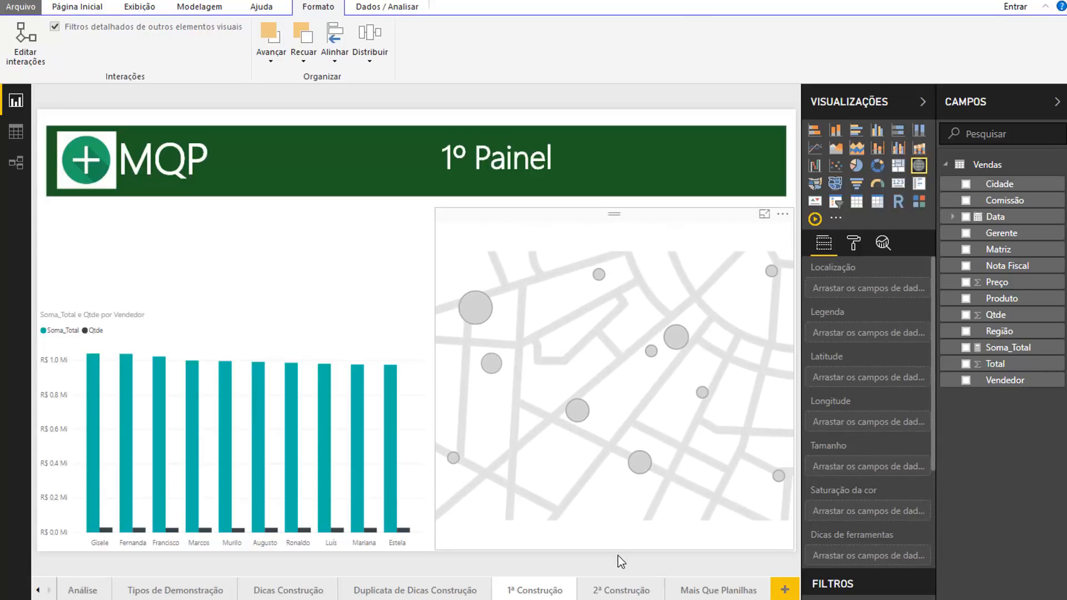
left_click(618, 555)
left_click(685, 229)
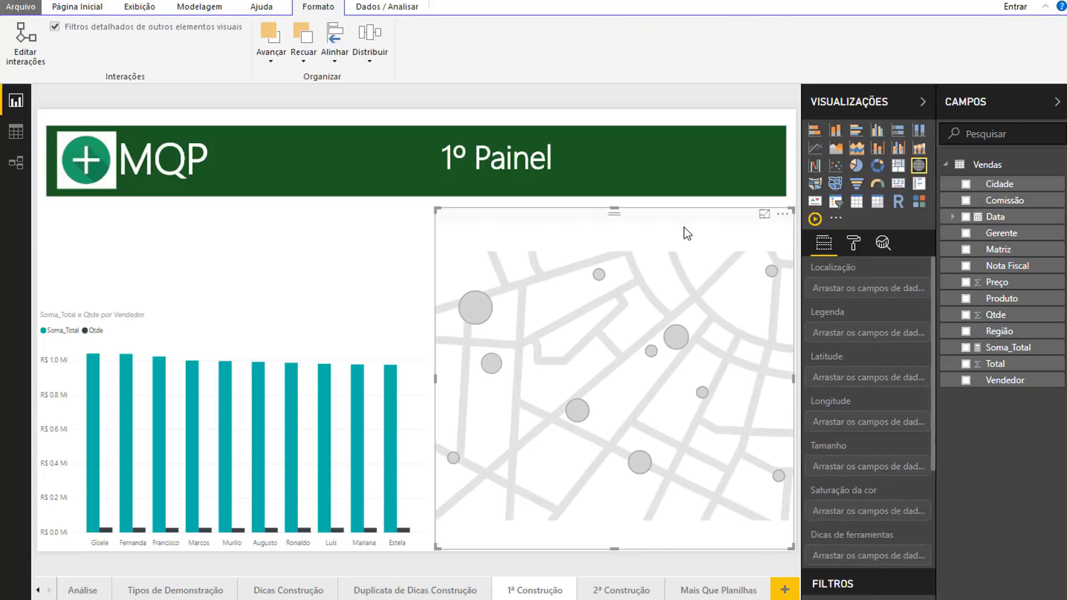
Set the data category of the Cidade field to Cidade.
left_click(1012, 186)
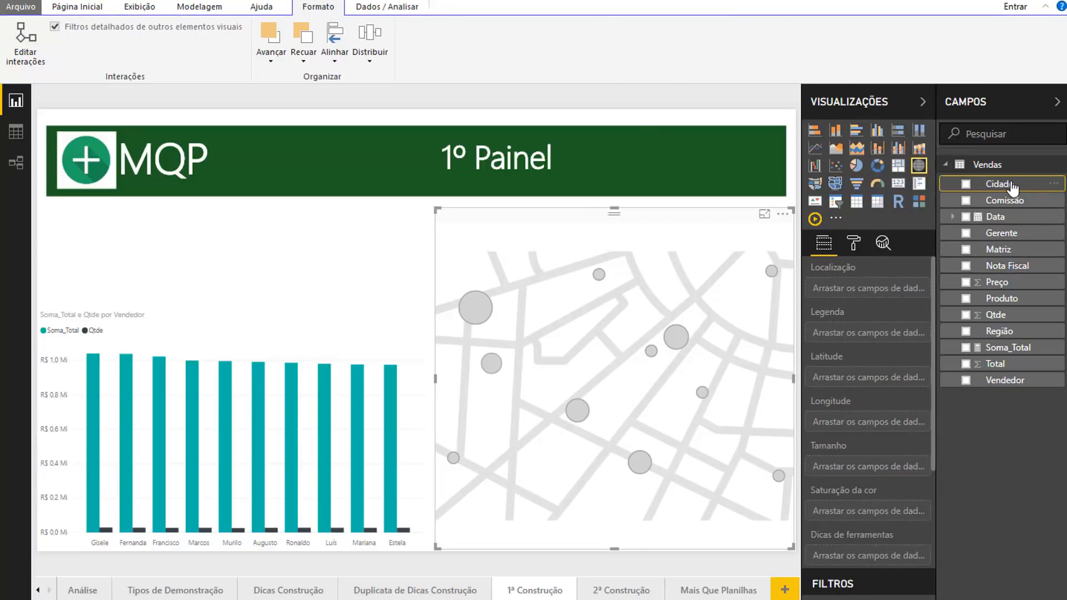
left_click(199, 6)
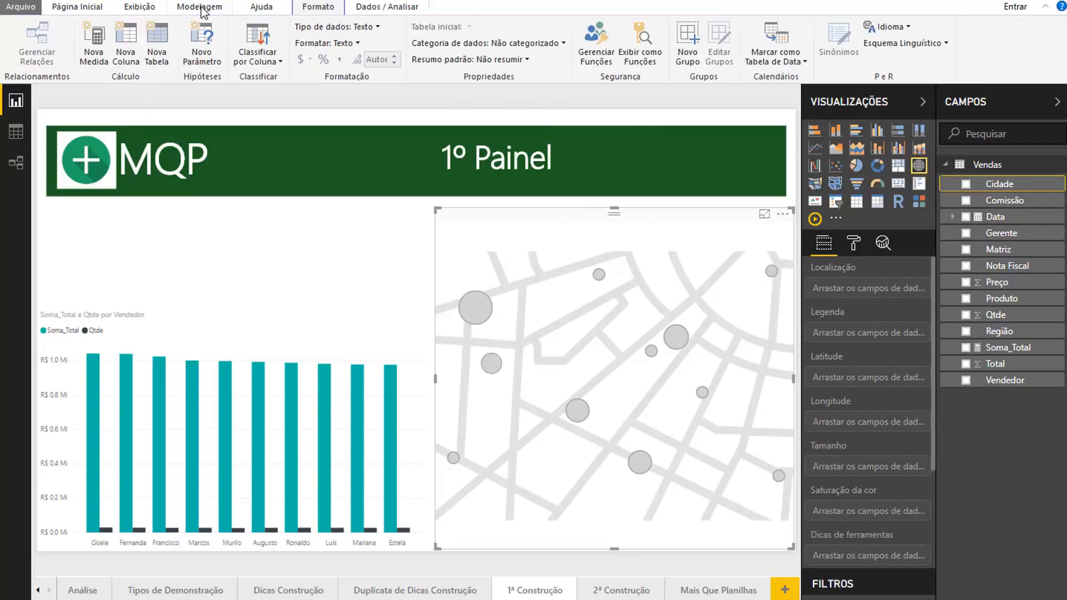
left_click(508, 45)
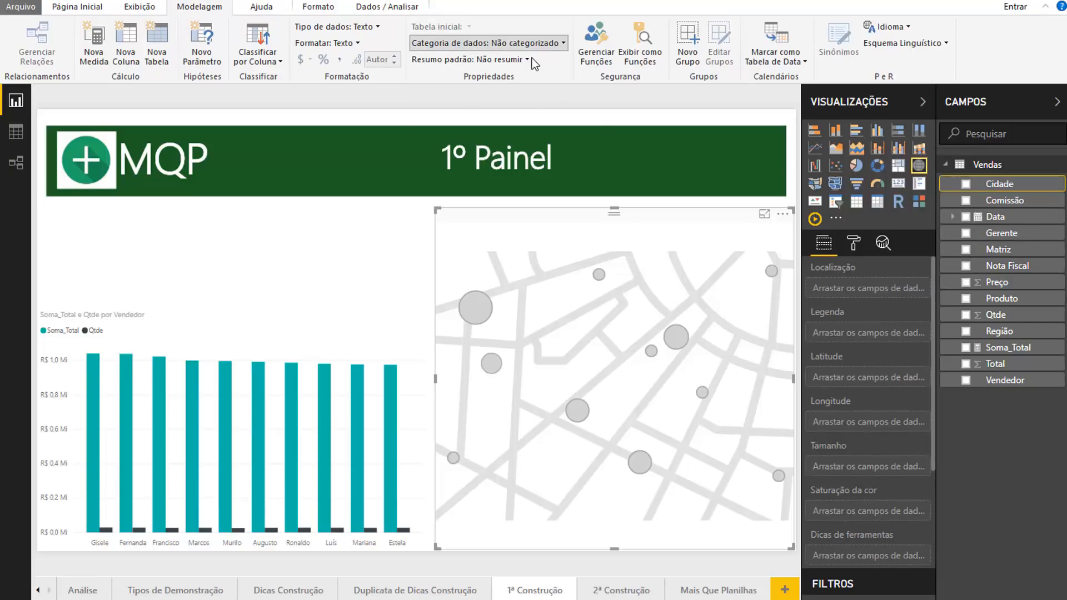
left_click(565, 41)
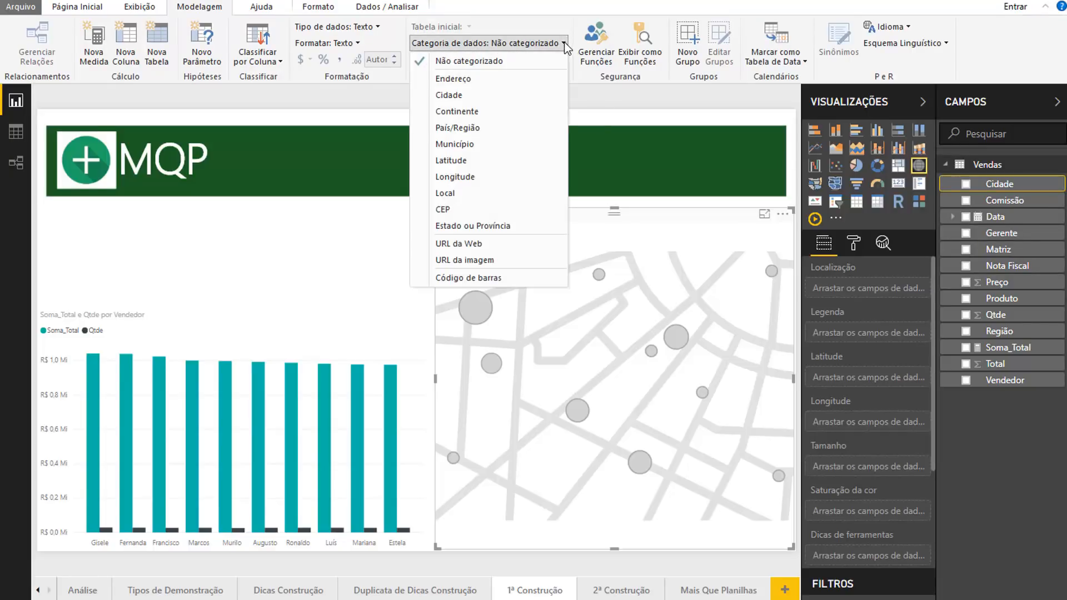
left_click(462, 94)
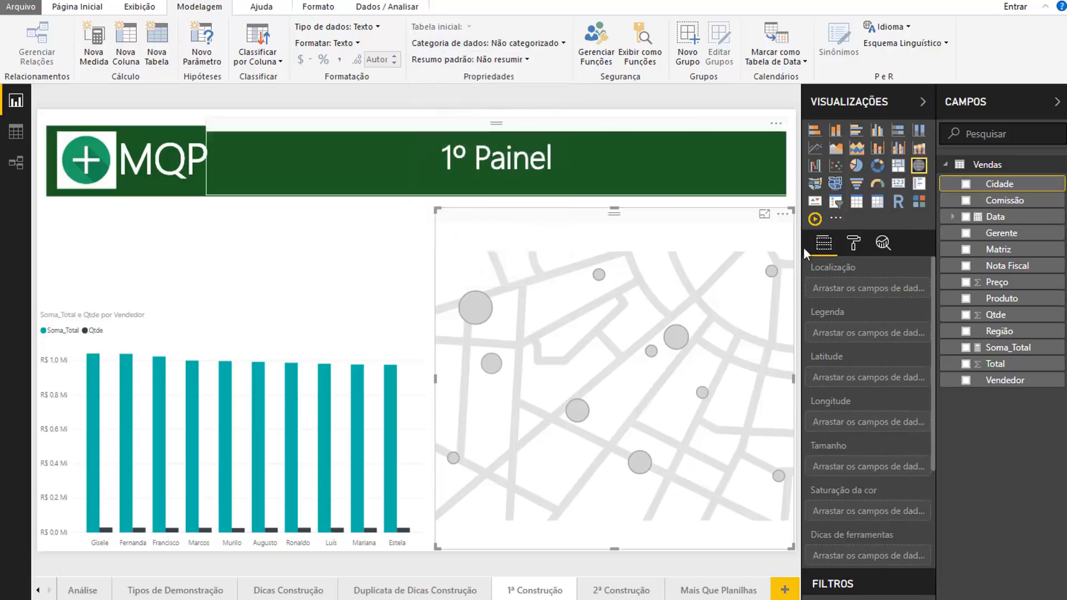
Set the map's location to Cidade and its bubble size to Soma_Total.
left_click_drag(1008, 189, 908, 295)
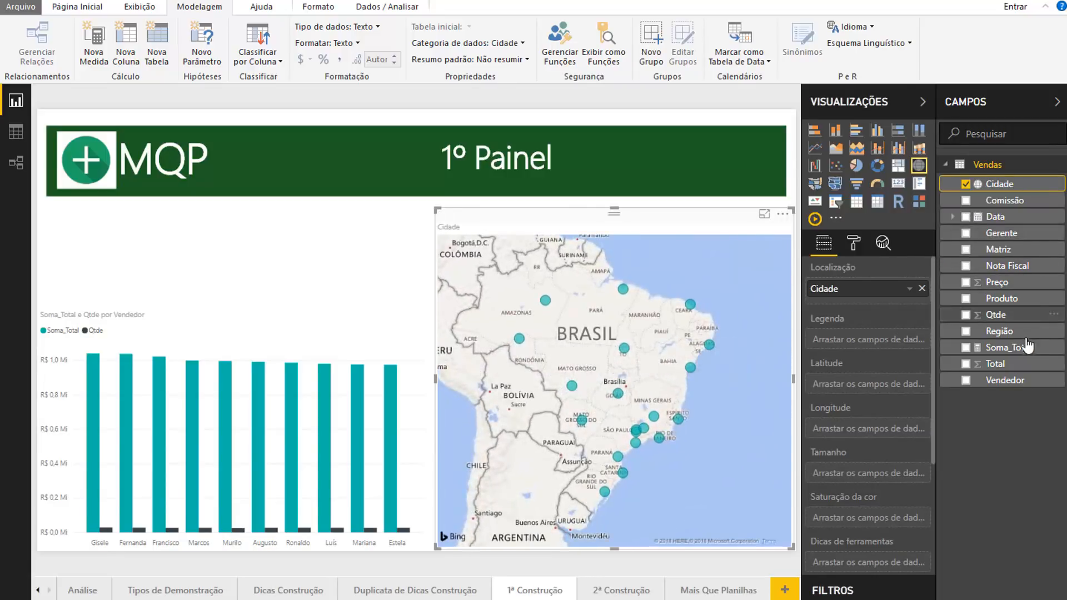
left_click_drag(1016, 351, 887, 474)
left_click(798, 178)
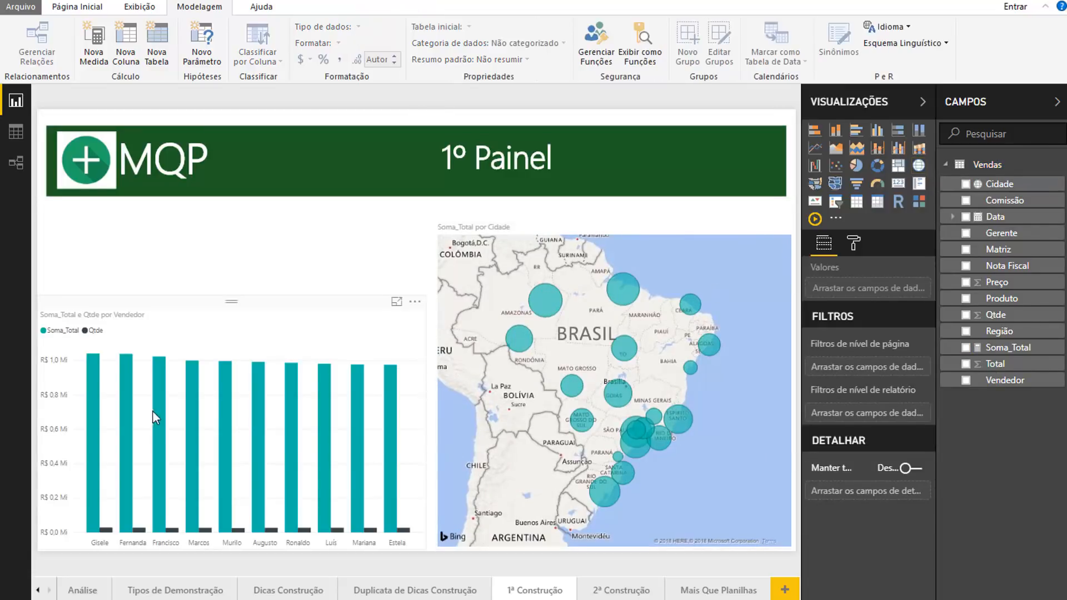
Highlight two northern city bubbles on the map in turn to examine the effect on the Vendedor chart, clearing each selection.
left_click(552, 306)
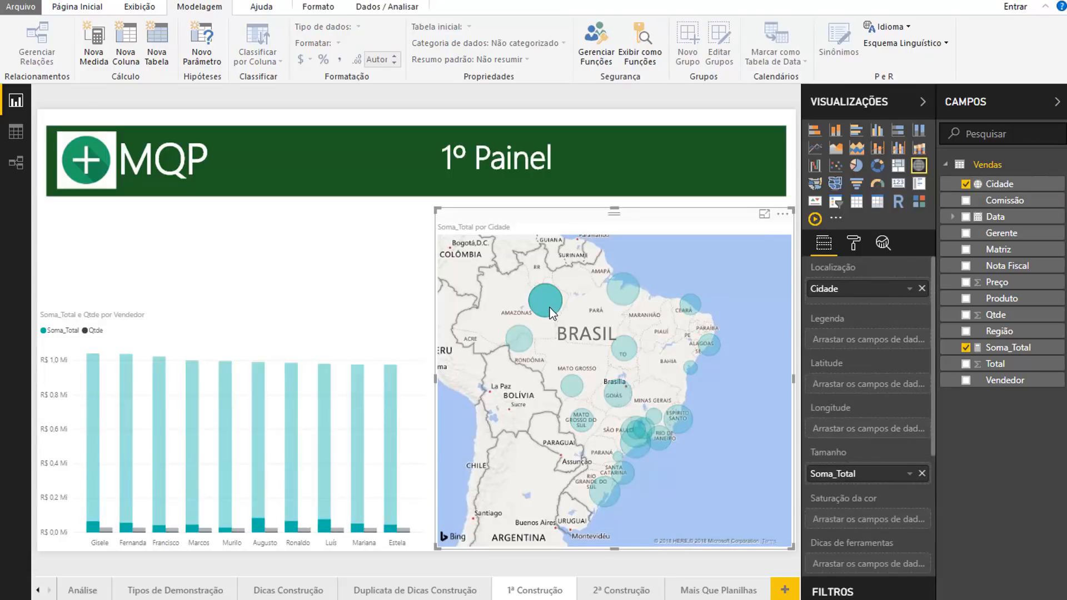
left_click(549, 307)
left_click(520, 345)
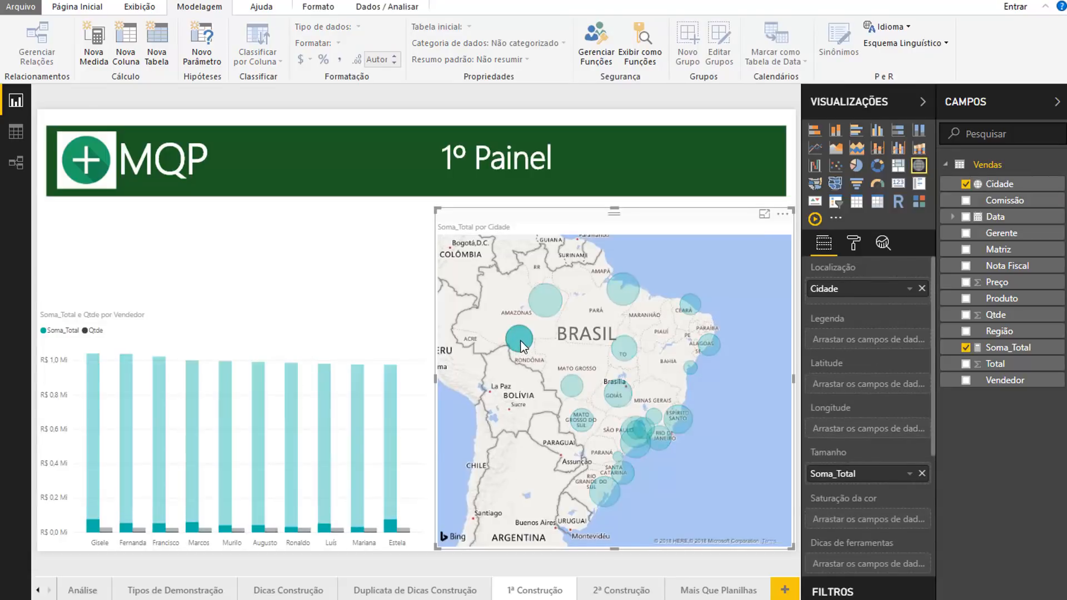
left_click(521, 345)
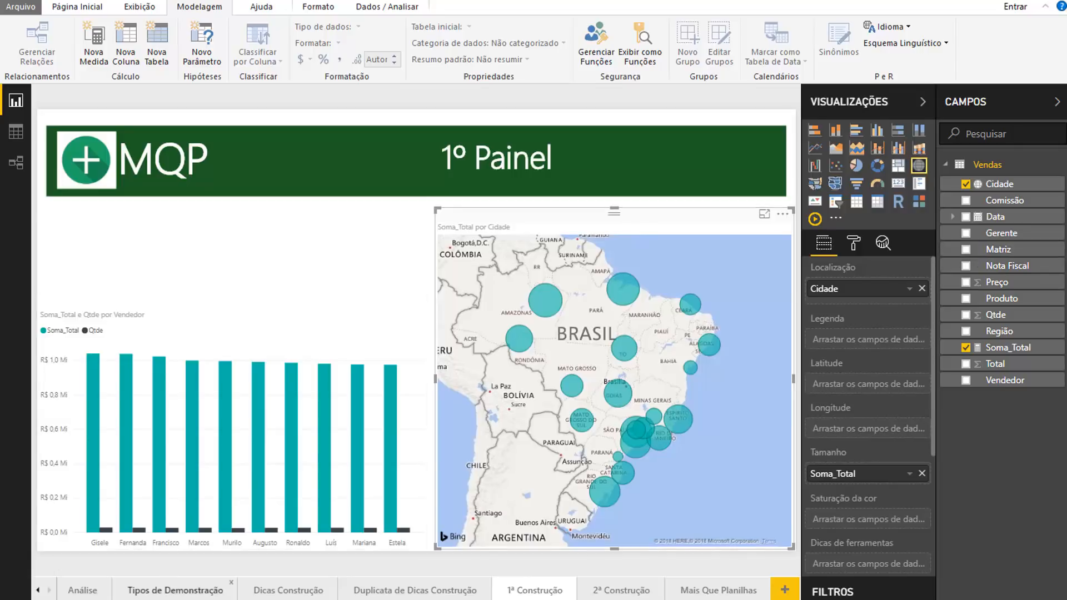
Add a slicer for Região above the column chart and narrow it to fit its list.
left_click(322, 586)
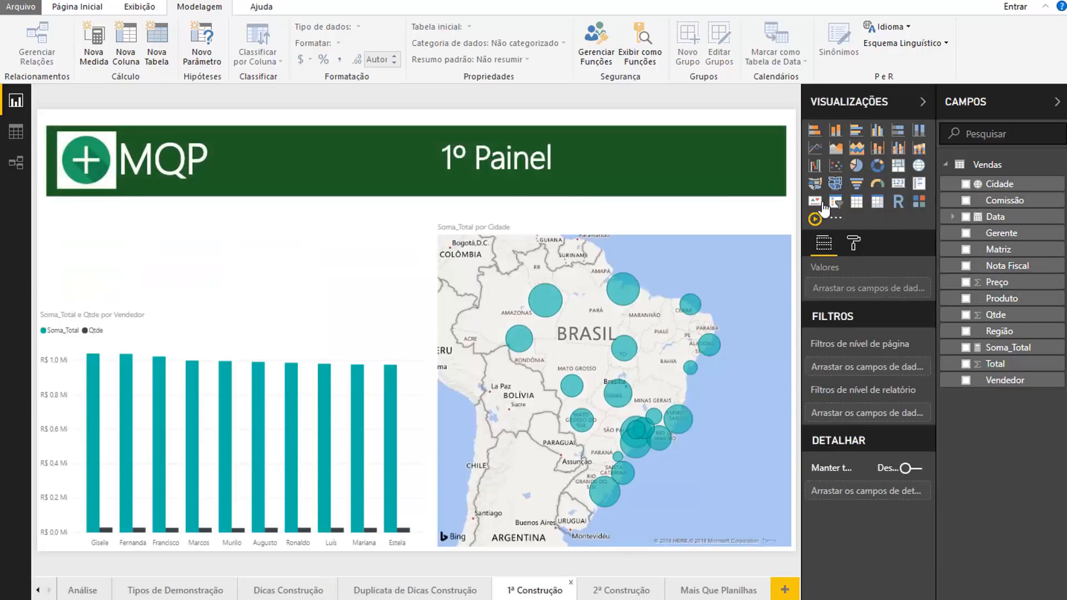
left_click(837, 202)
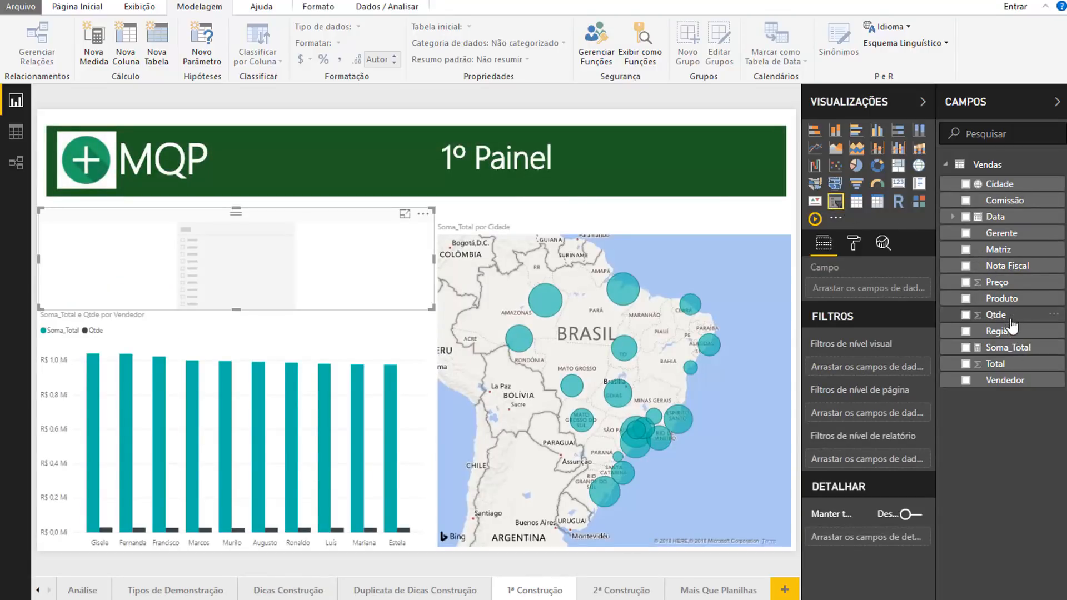
left_click_drag(1013, 334, 886, 288)
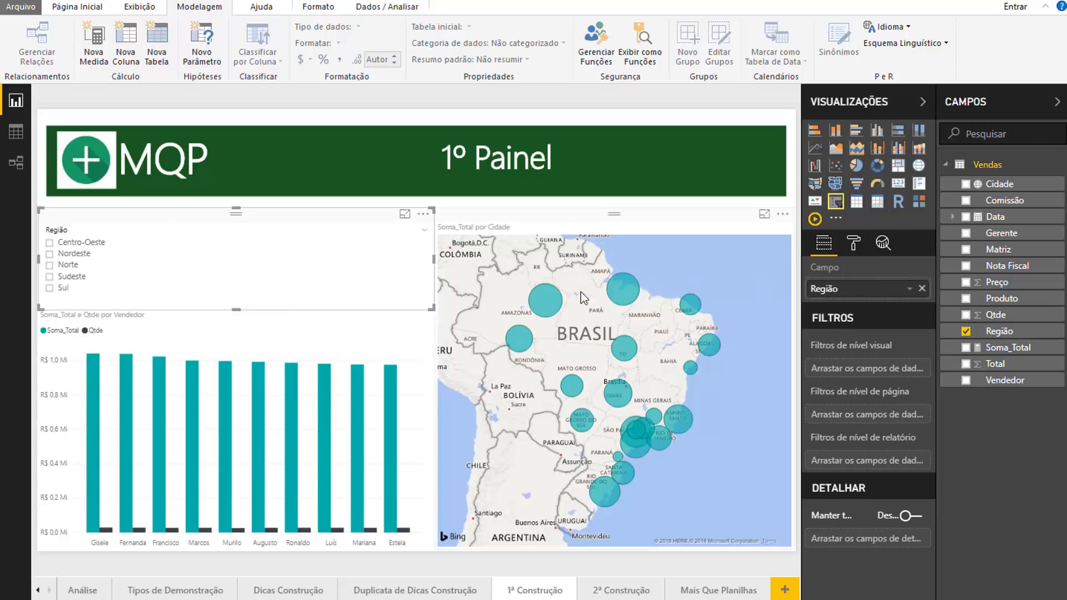
left_click_drag(434, 261, 127, 265)
left_click(136, 265)
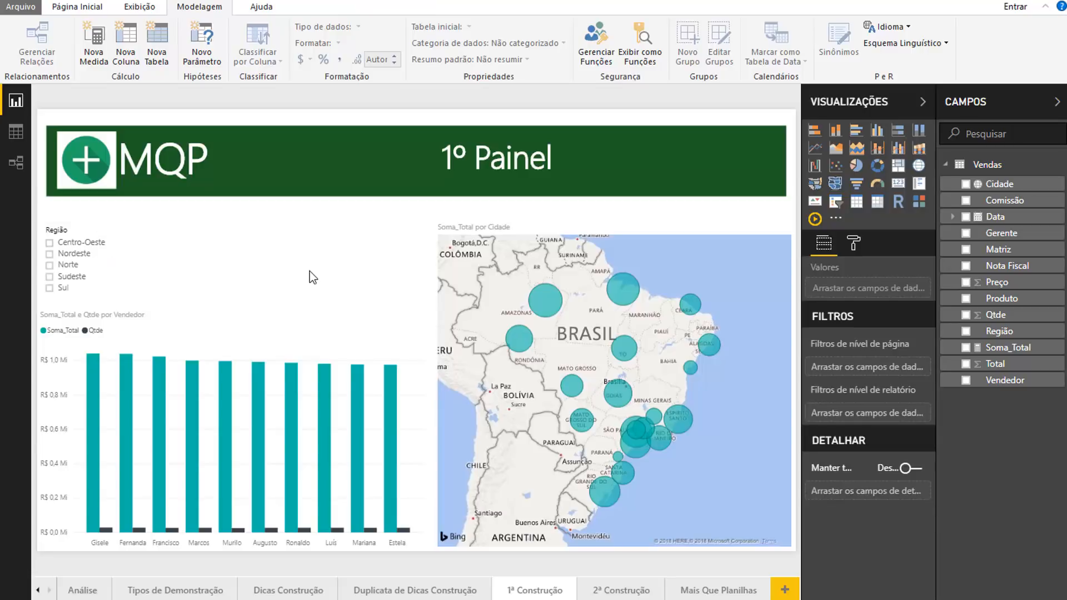
Add a slicer for Matriz, narrow it to fit its list and place it between the Região slicer and the map.
left_click(835, 203)
left_click_drag(998, 249, 887, 289)
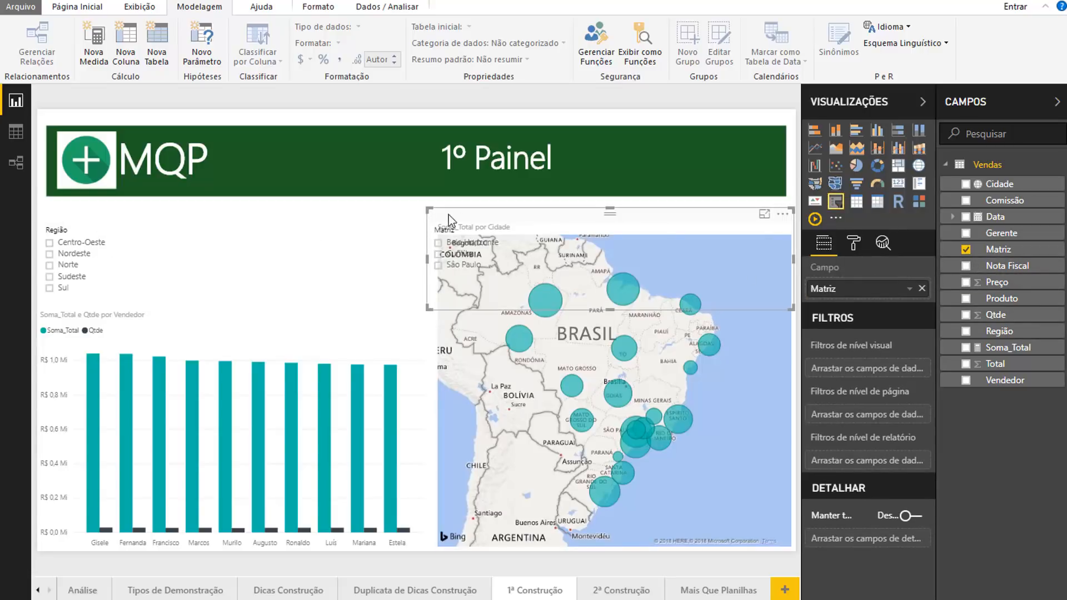
left_click_drag(452, 216, 156, 216)
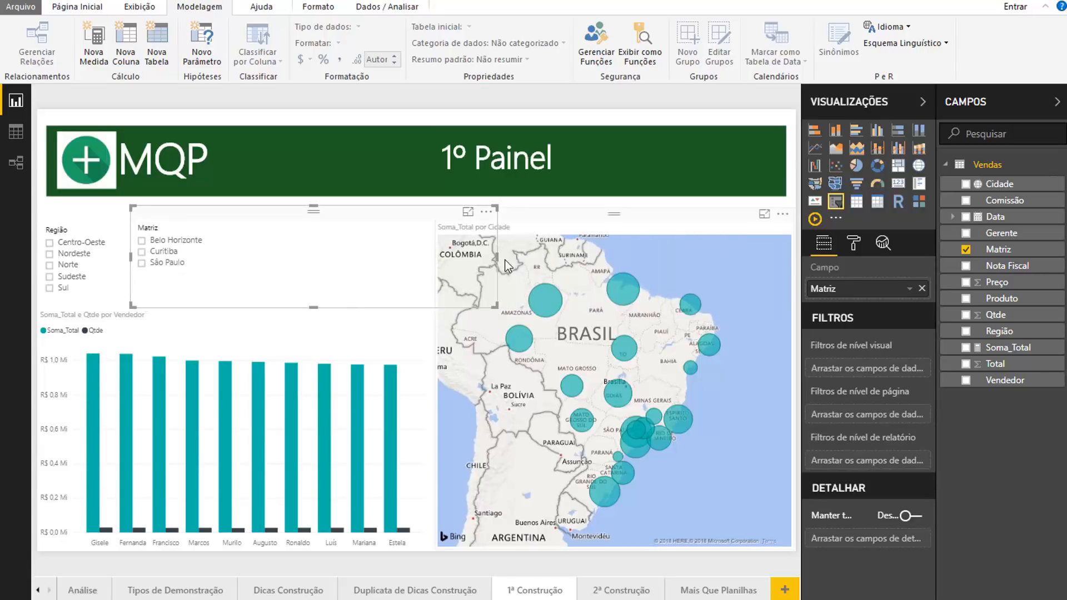
left_click_drag(497, 260, 241, 274)
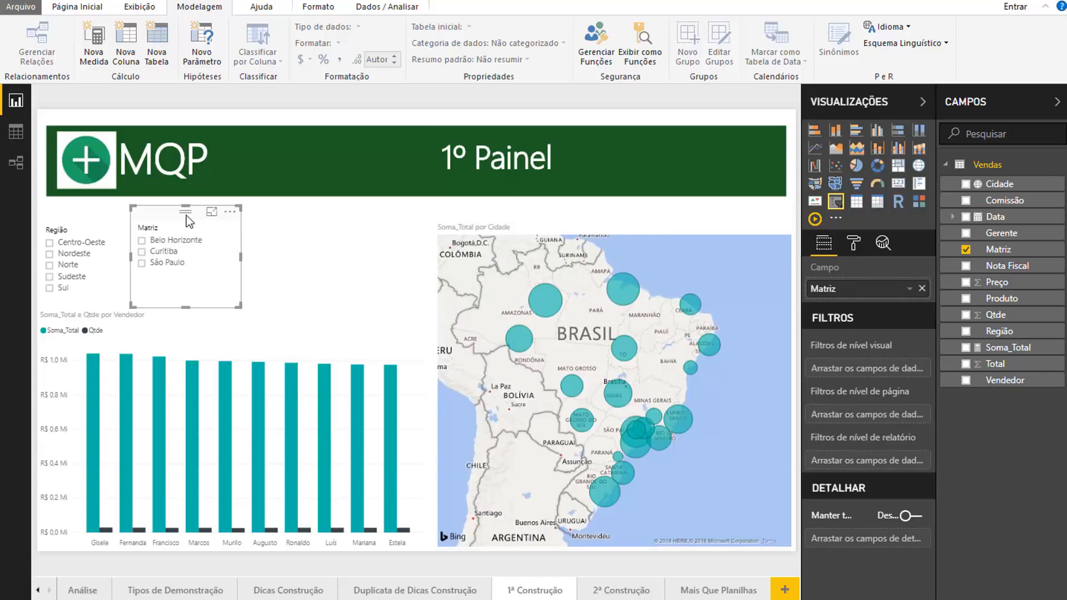
left_click_drag(161, 214, 242, 216)
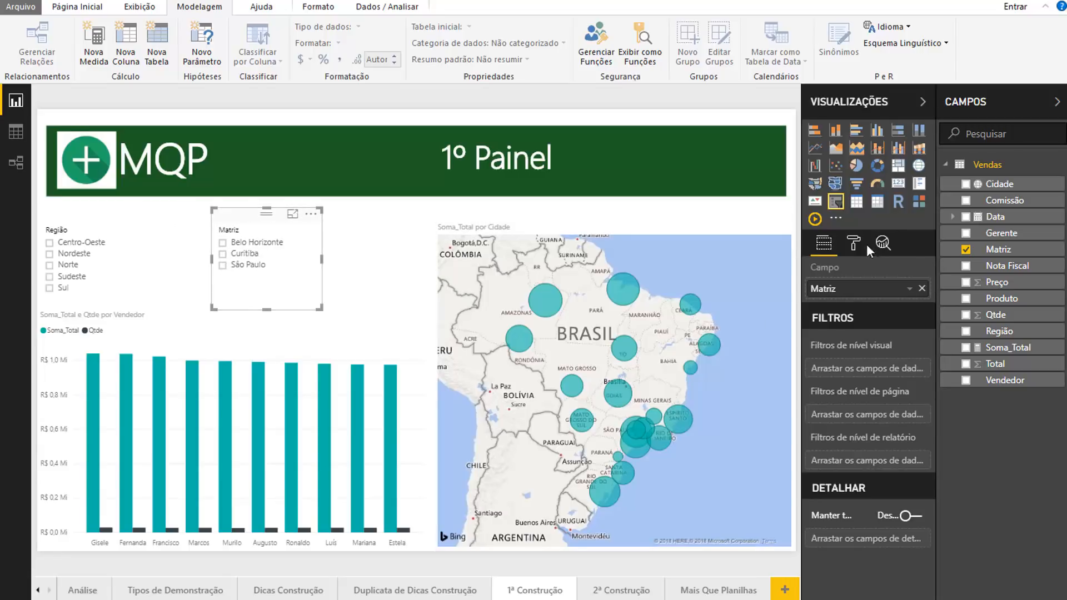
Set the Matriz slicer's orientation to Horizontal, then widen and flatten it so its three buttons fit in one row.
left_click(854, 243)
left_click(821, 300)
left_click(914, 379)
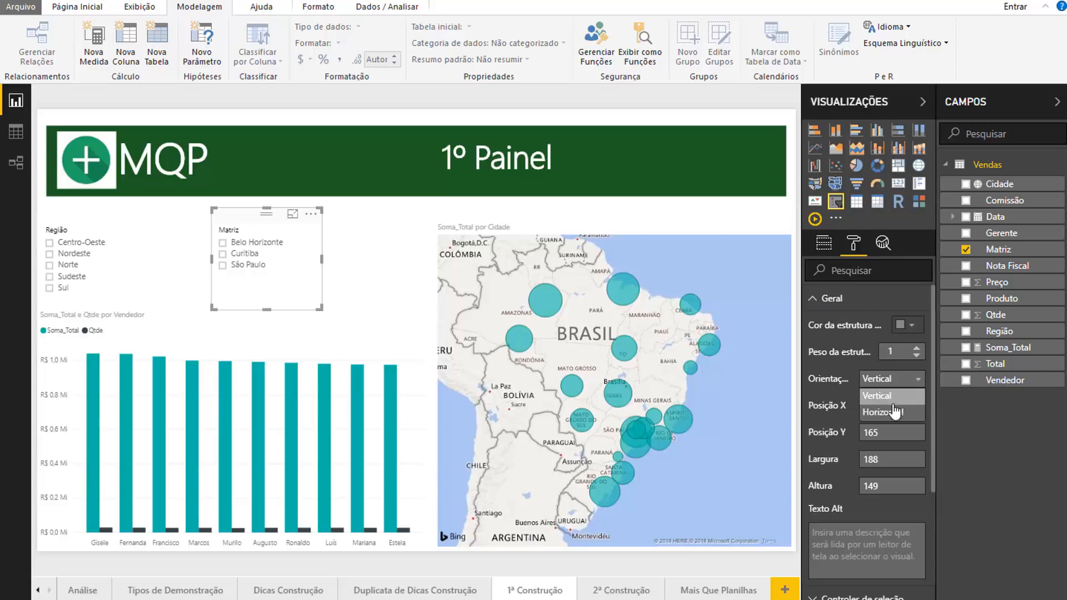
left_click(890, 414)
left_click_drag(320, 257, 429, 263)
left_click_drag(212, 262, 153, 257)
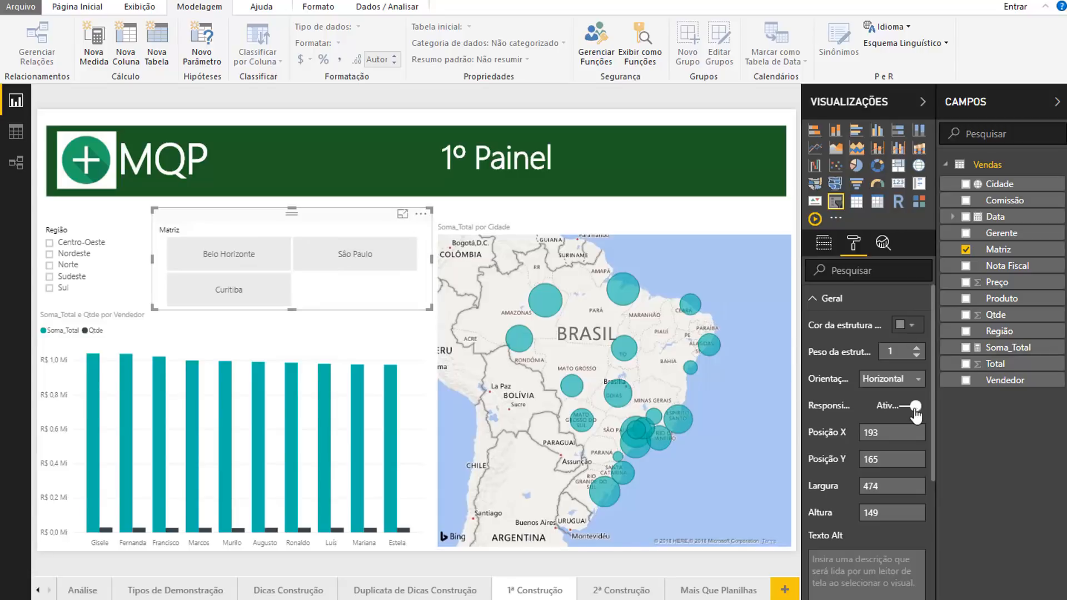
left_click_drag(292, 210, 286, 248)
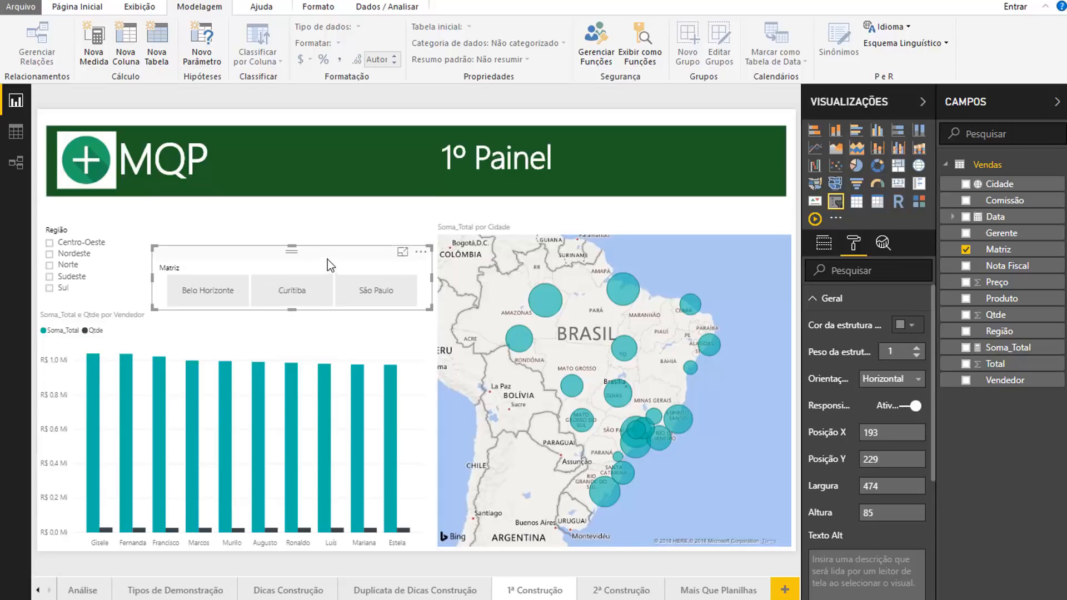
Filter the page by Nordeste, Sudeste and Sul in turn to examine the effect on the visuals, clearing each selection.
left_click(78, 255)
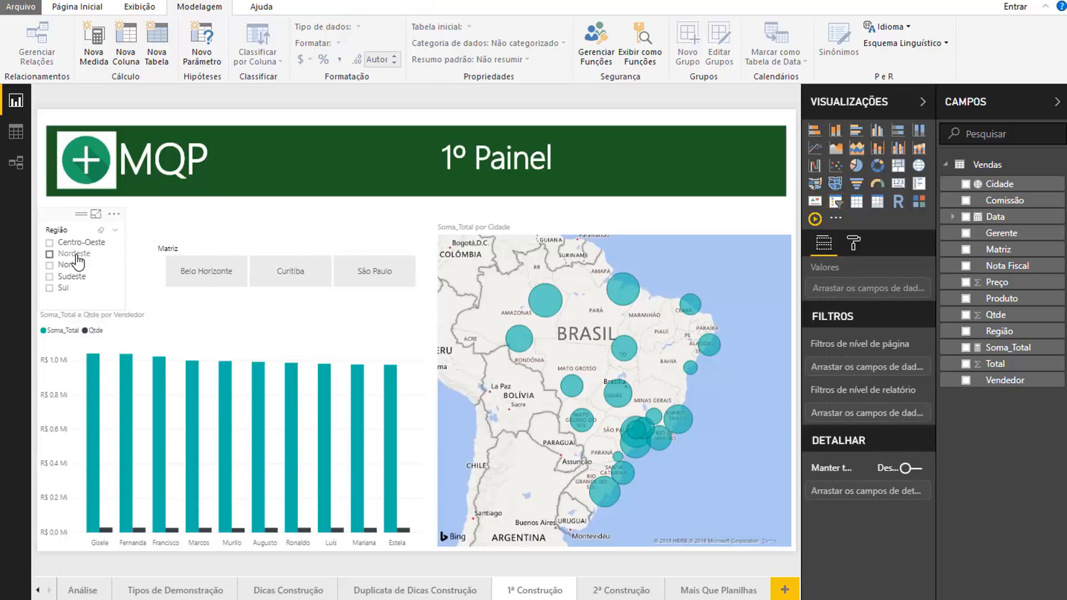
left_click(79, 256)
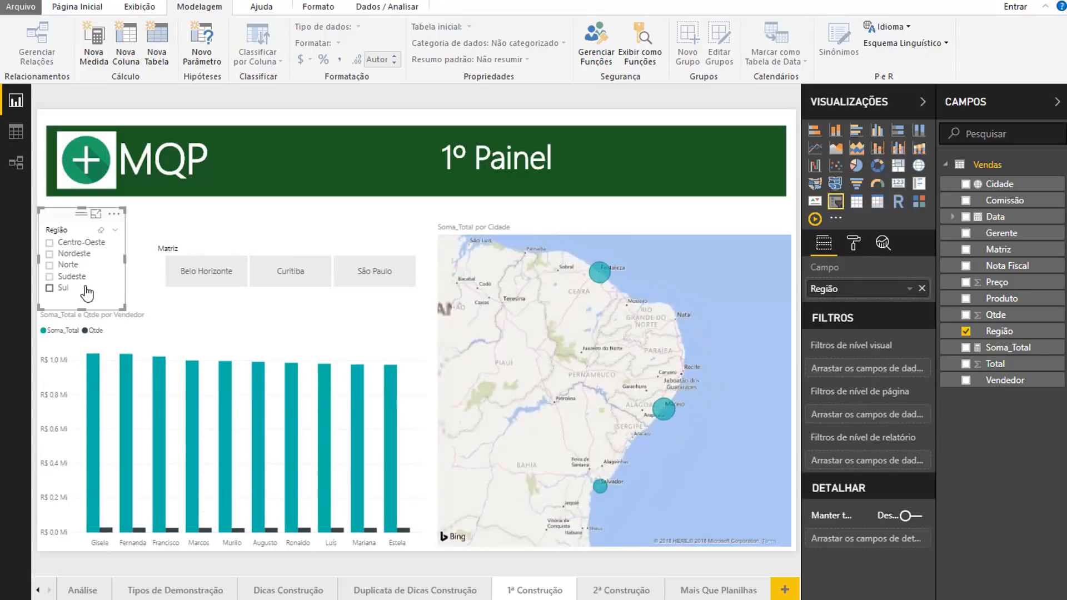
left_click(71, 277)
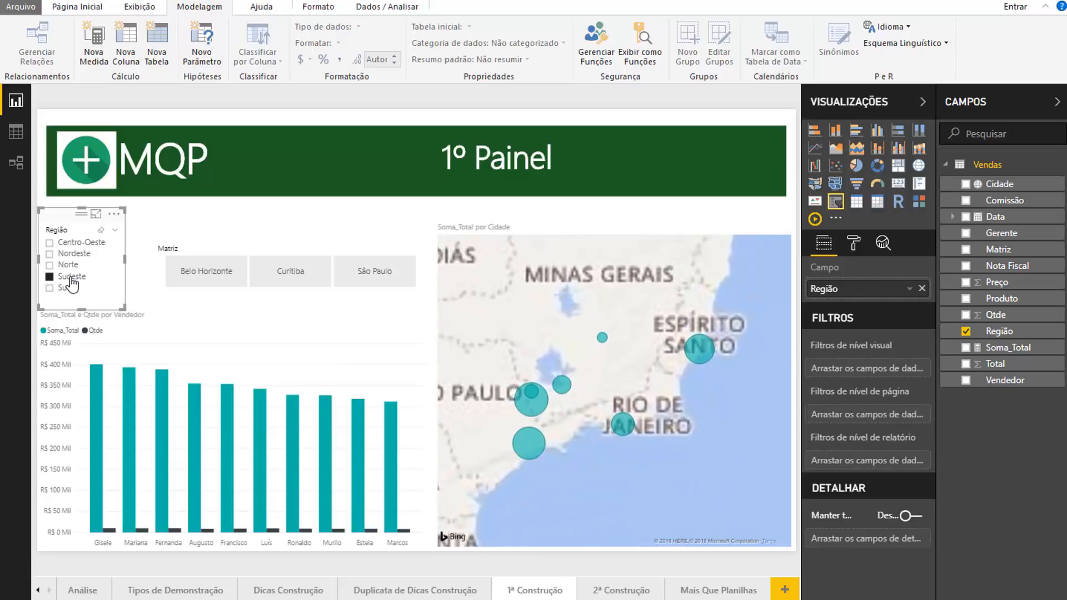
left_click(71, 278)
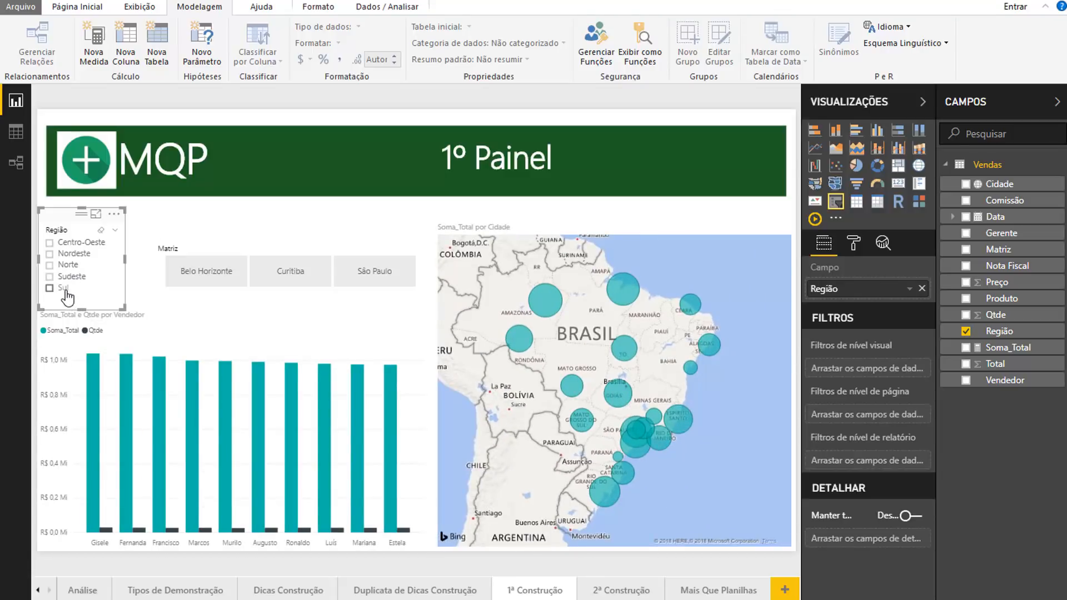
left_click(66, 292)
left_click(66, 292)
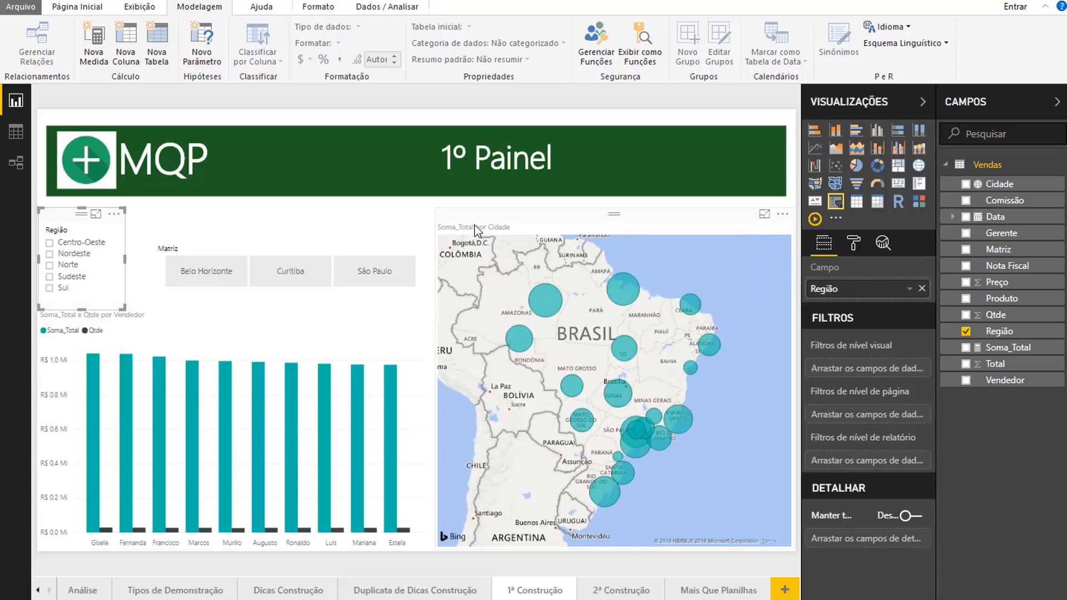
Narrow the Matriz slicer and make it taller so its buttons wrap into two rows, leaving room beside it.
left_click(363, 244)
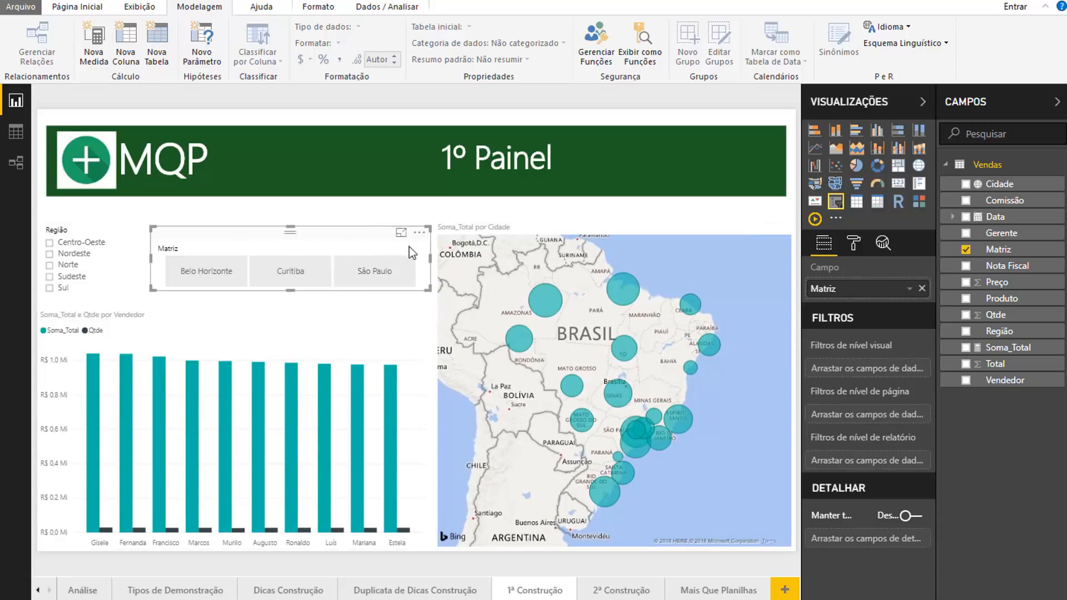
left_click_drag(430, 261, 301, 274)
left_click_drag(231, 290, 222, 322)
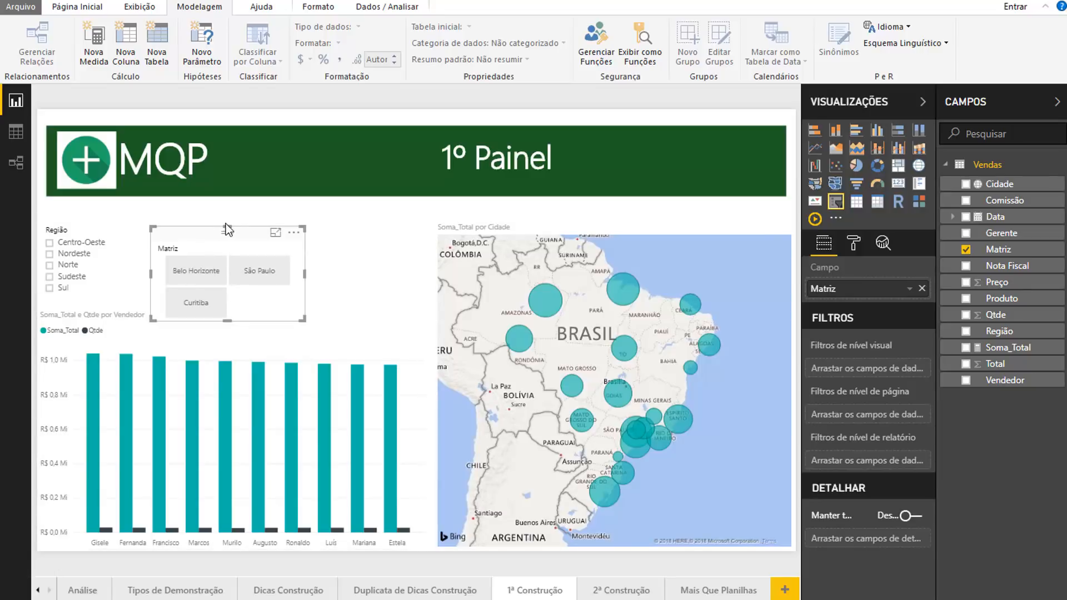
left_click(206, 231)
left_click(229, 226)
left_click(223, 233)
left_click(238, 203)
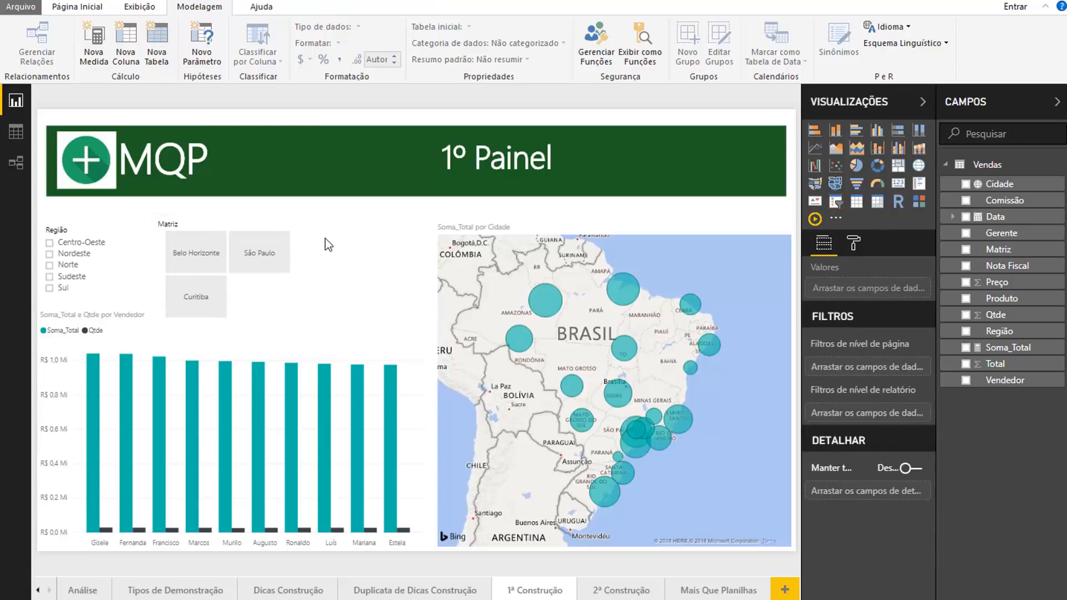
Add a card showing Soma_Total and size it to fit between the Matriz slicer and the map.
left_click(904, 184)
left_click_drag(449, 216, 350, 205)
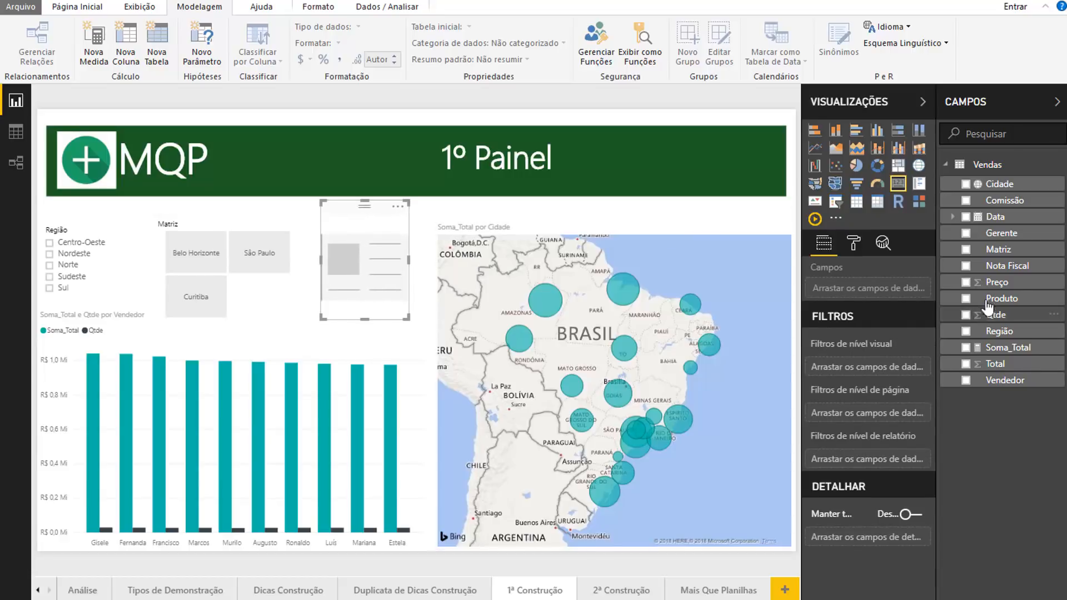
left_click_drag(1008, 348, 858, 303)
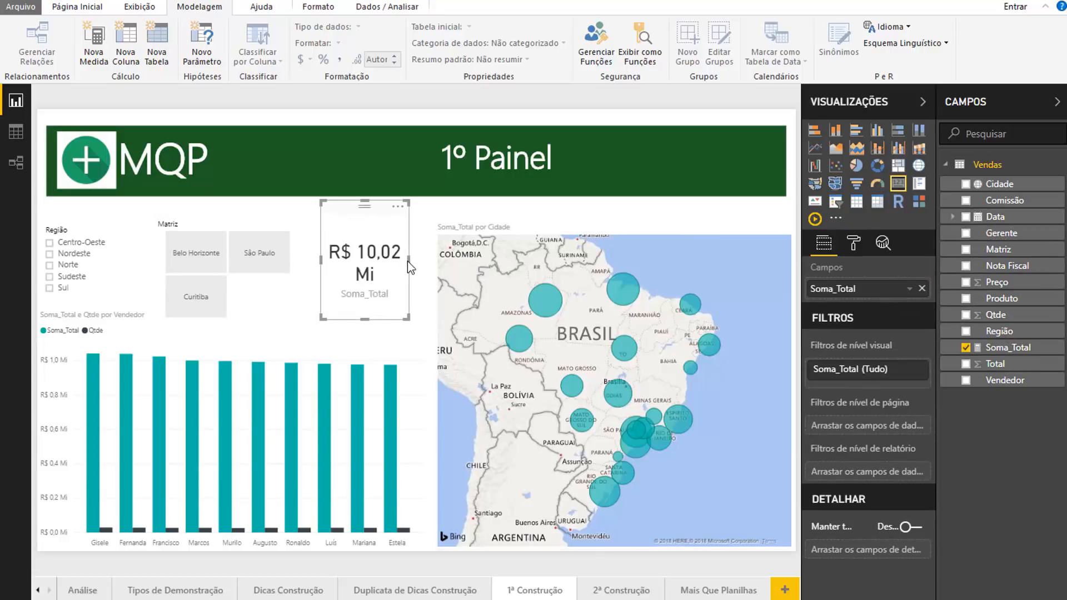
left_click_drag(408, 260, 436, 262)
left_click_drag(378, 320, 384, 270)
left_click_drag(399, 207, 388, 209)
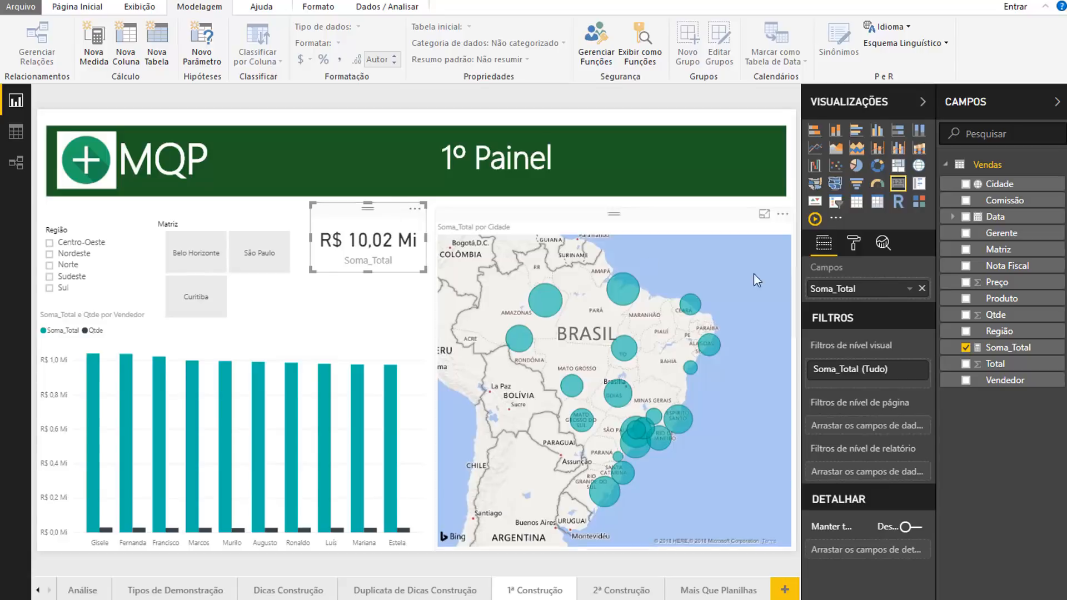
Add a card showing Qtde and place it directly below the Soma_Total card.
left_click(389, 281)
left_click(904, 183)
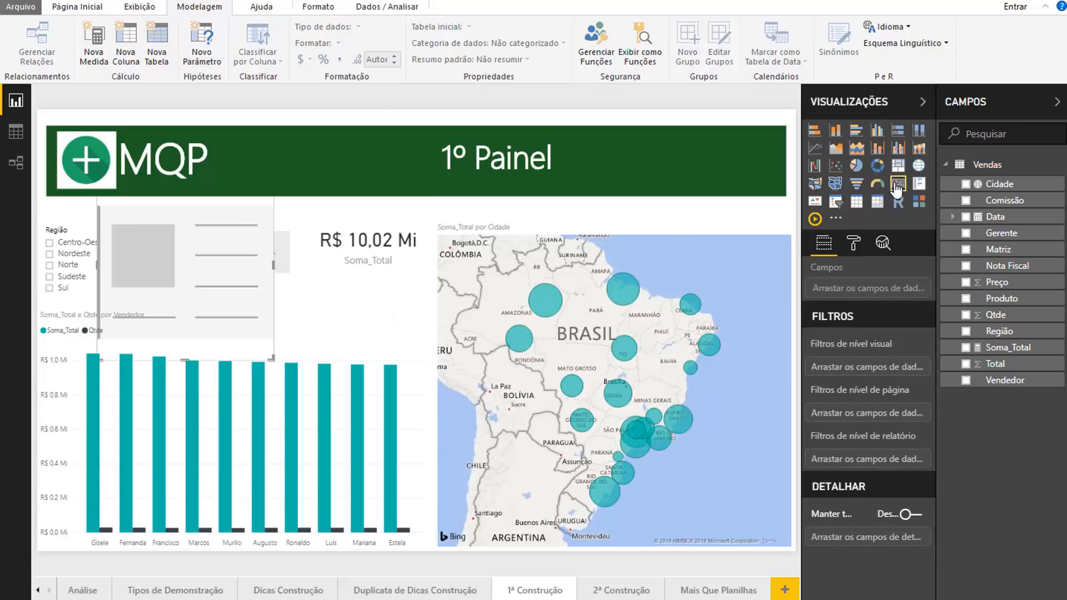
left_click_drag(1025, 313, 845, 289)
left_click_drag(172, 191, 341, 265)
Review the planned layouts on Dicas Construção and Duplicata de Dicas Construção against the 1ª Construção page.
left_click(286, 592)
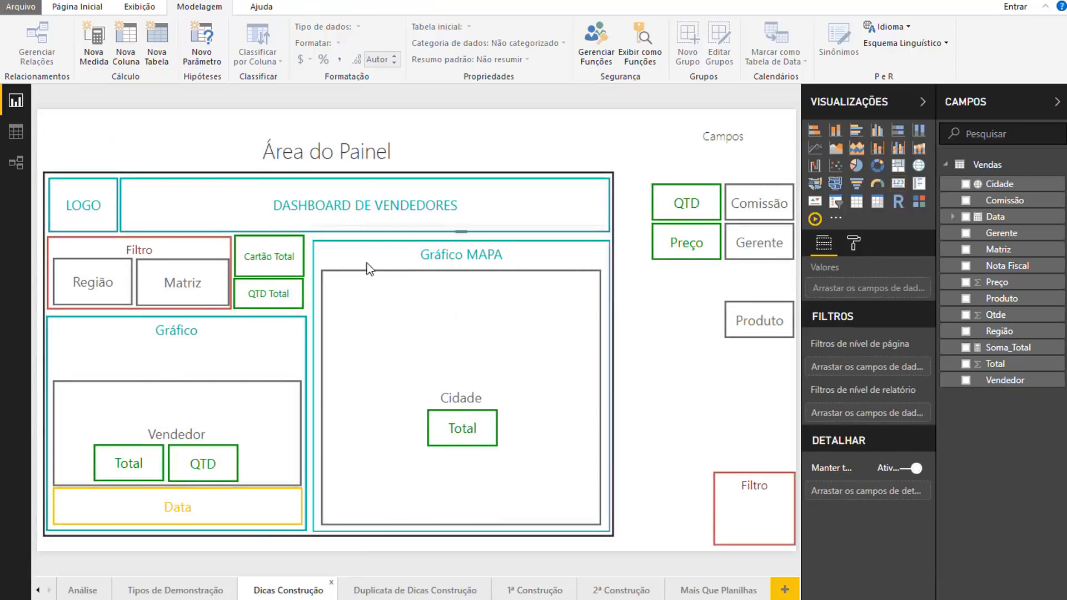
left_click(524, 593)
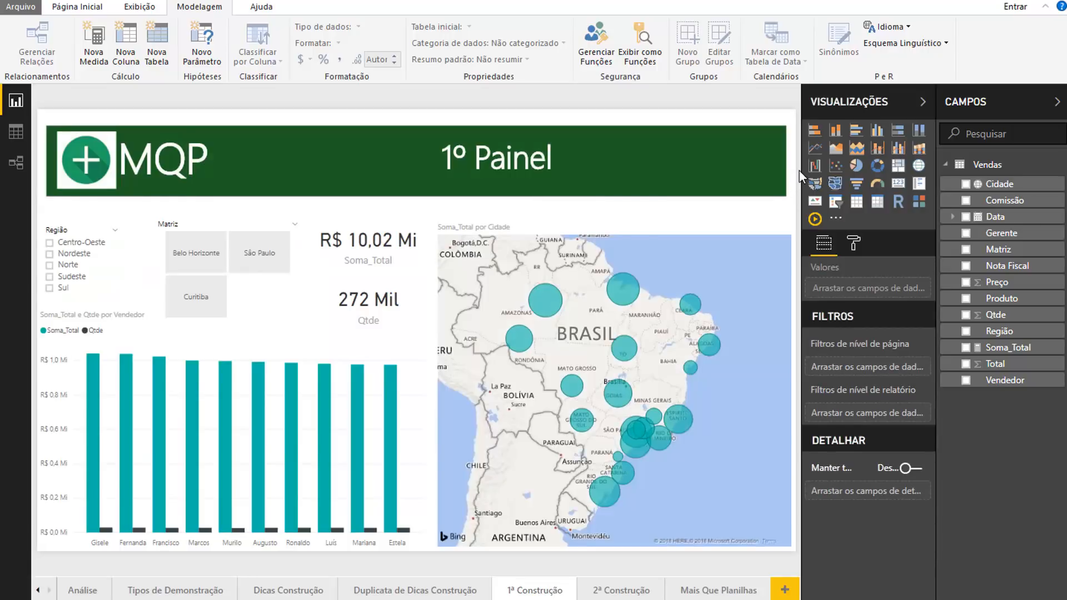
mouse_move(264, 386)
left_click(410, 591)
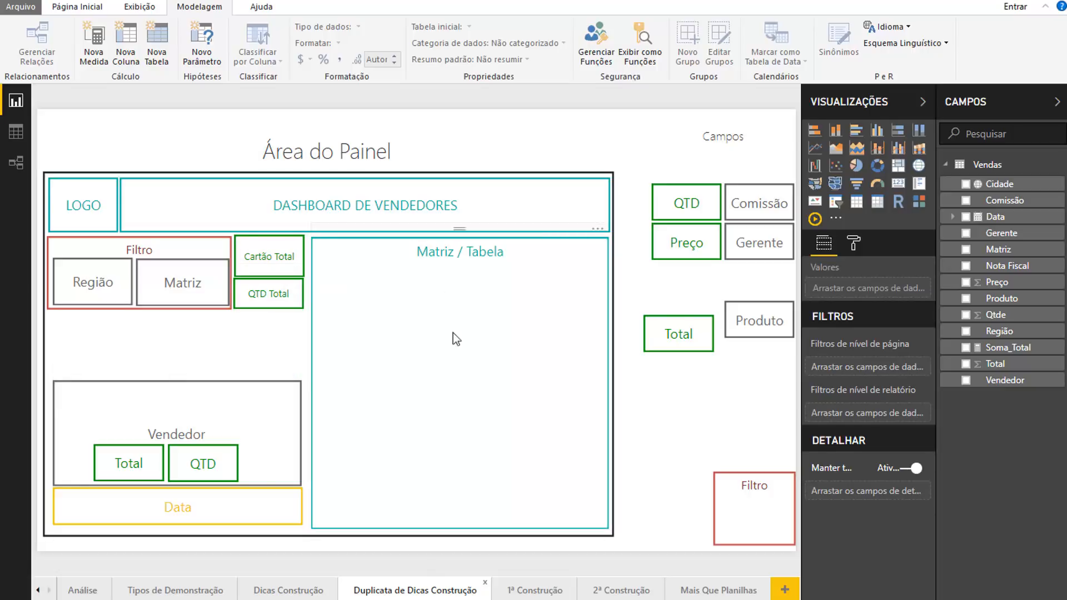
left_click(537, 591)
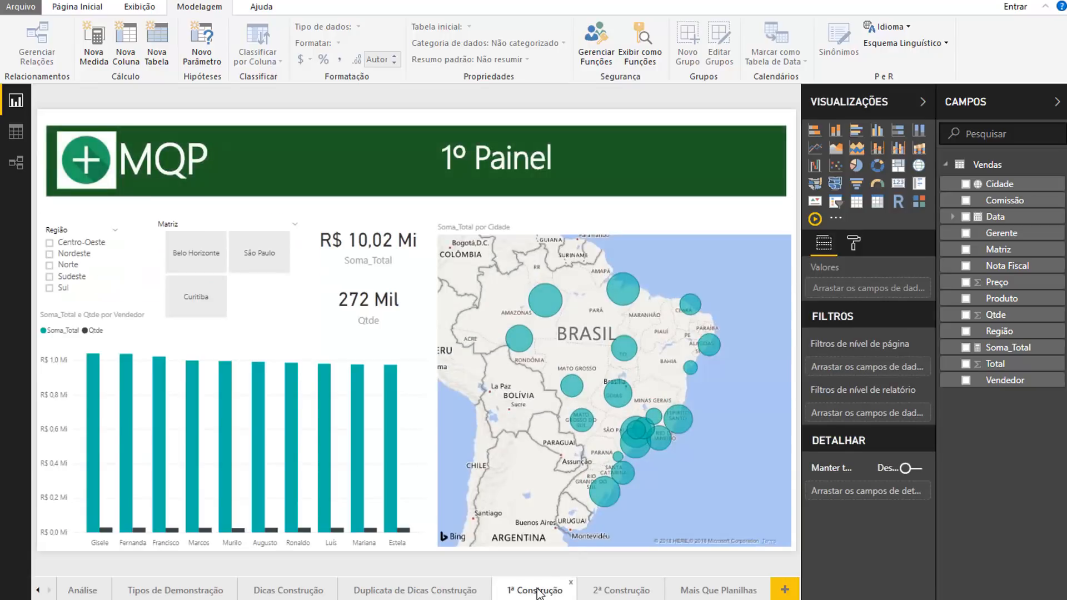
Copy the Região slicer from 1ª Construção to the 2ª Construção page.
left_click(609, 594)
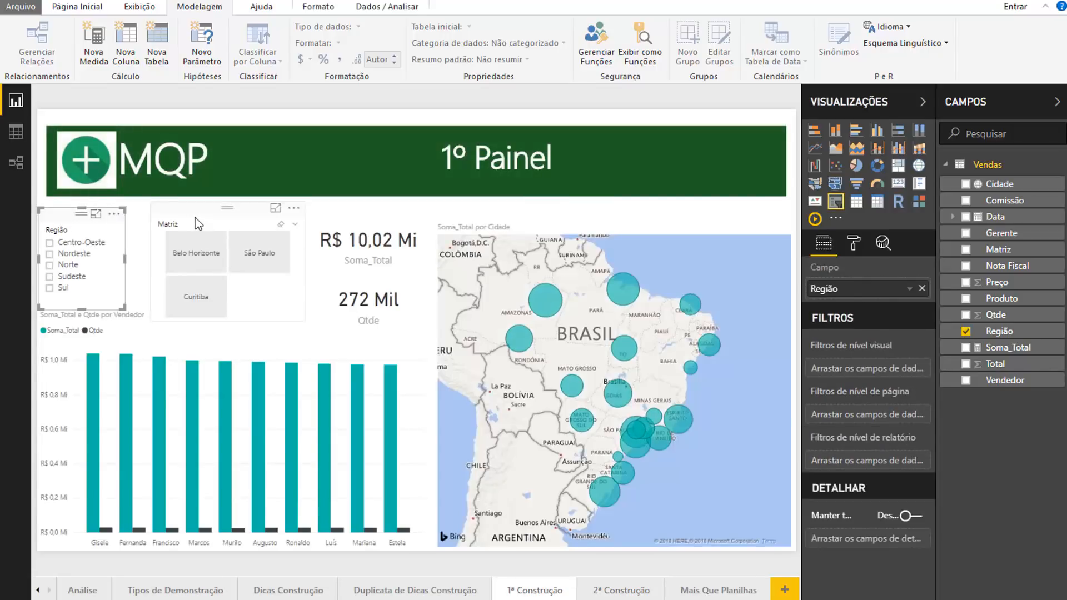
left_click(632, 594)
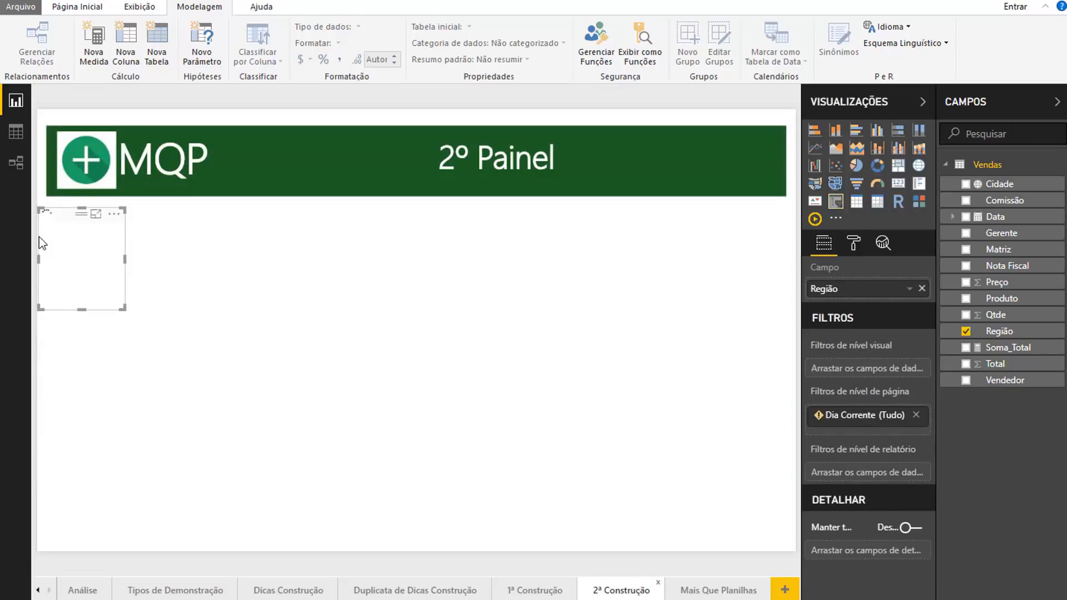
left_click(402, 357)
Copy the Matriz slicer from 1ª Construção to 2ª Construção and keep the copy synchronized with the original.
left_click(553, 593)
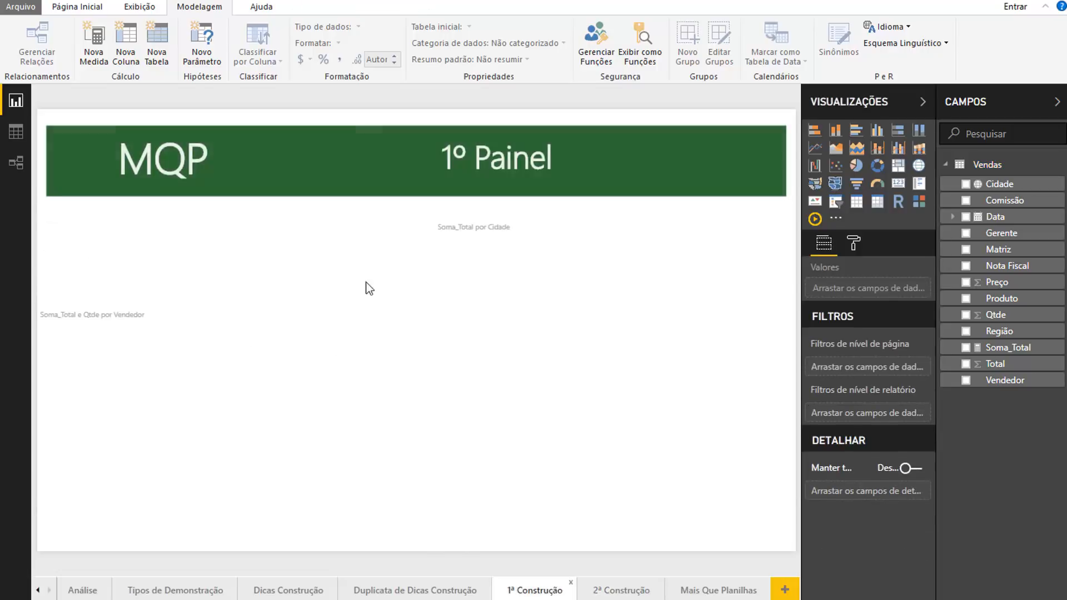
left_click(200, 231)
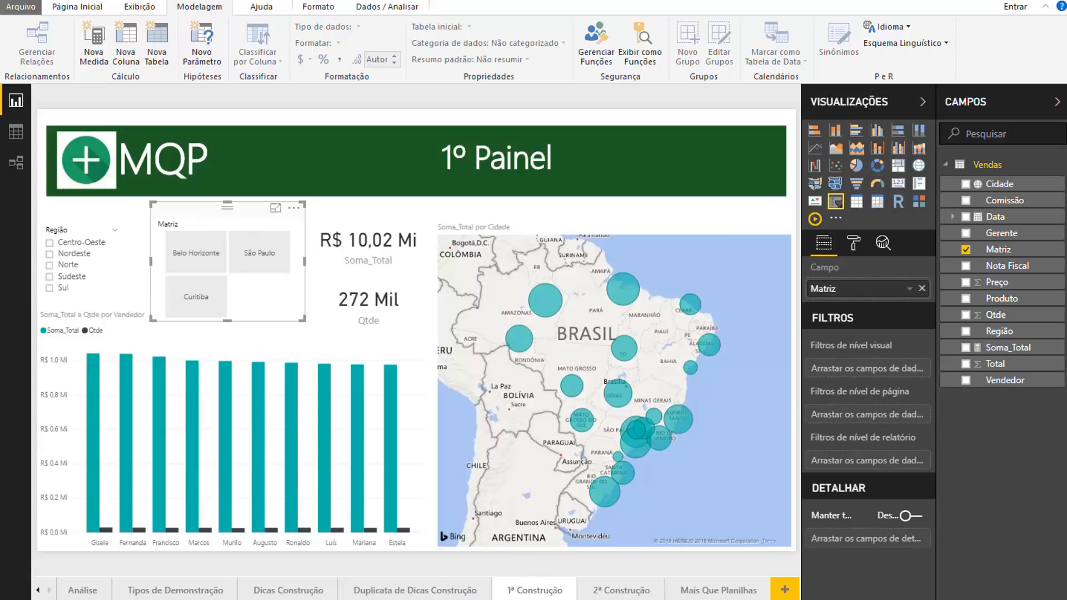
left_click(621, 590)
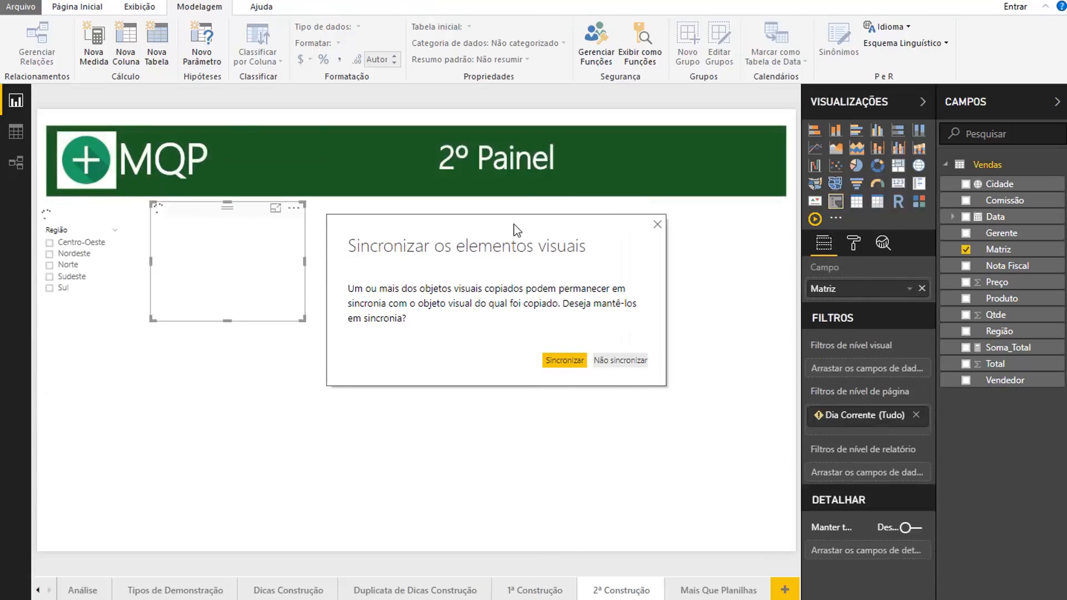
left_click(565, 362)
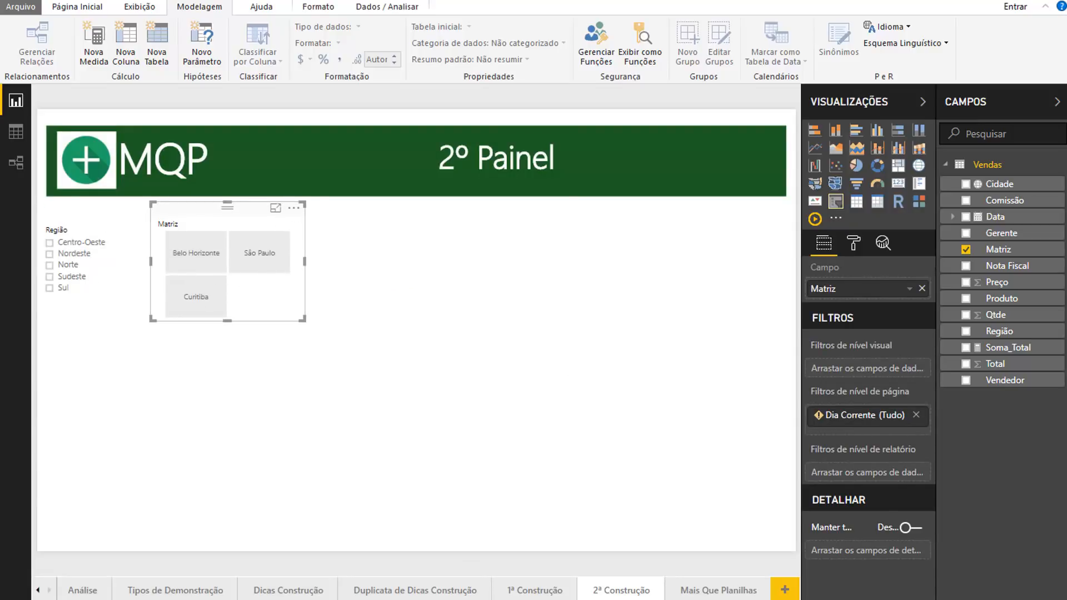
Copy the Soma_Total and Qtde cards from 1ª Construção to the 2ª Construção page.
left_click(540, 590)
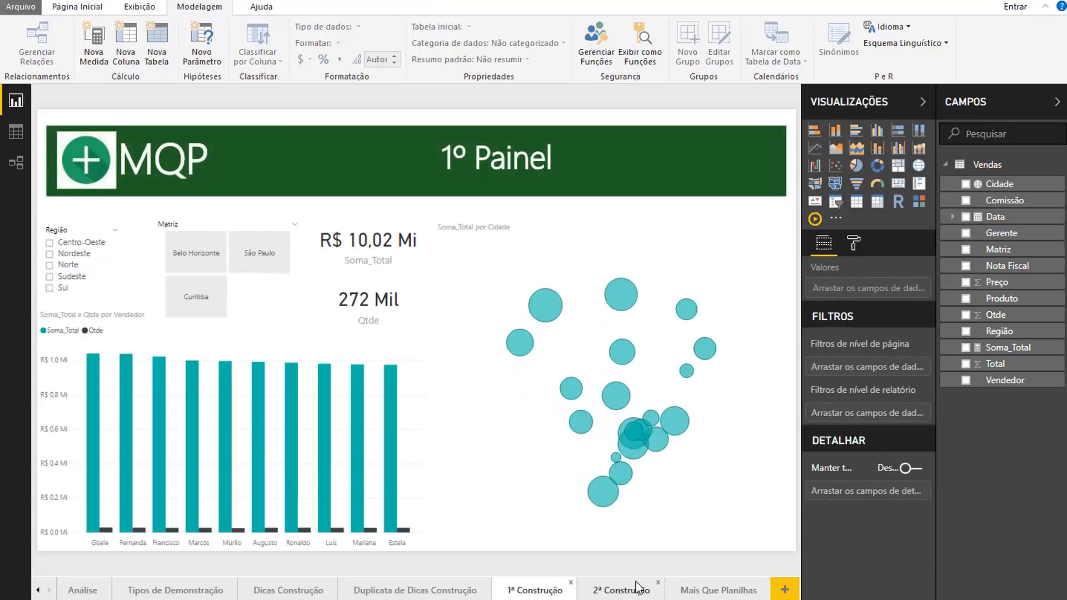
left_click(617, 589)
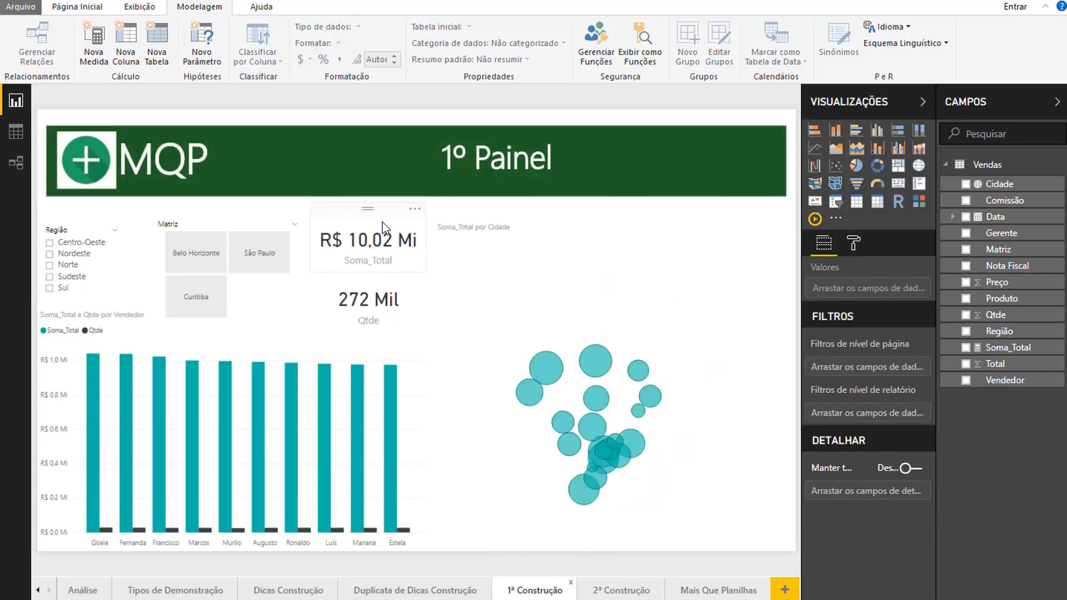
left_click(382, 223)
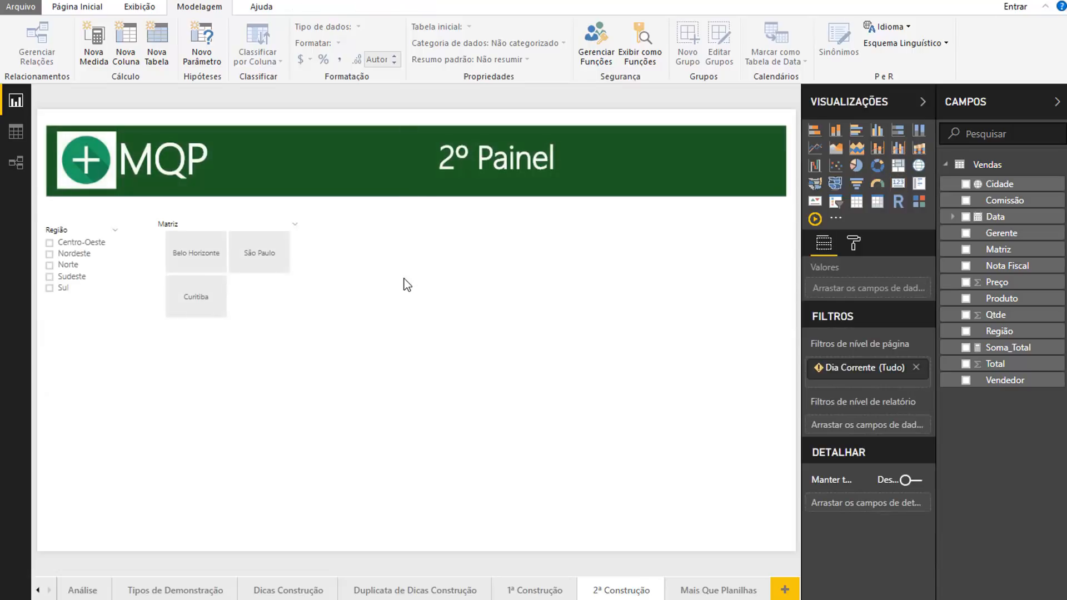
key("ctrl+v")
left_click(462, 478)
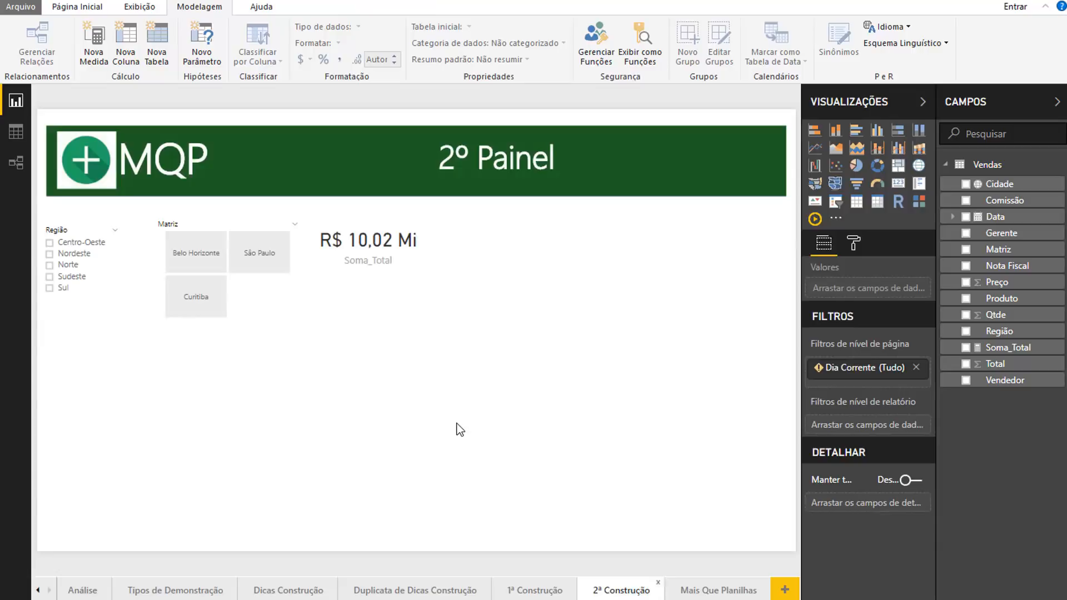
key("ctrl+v")
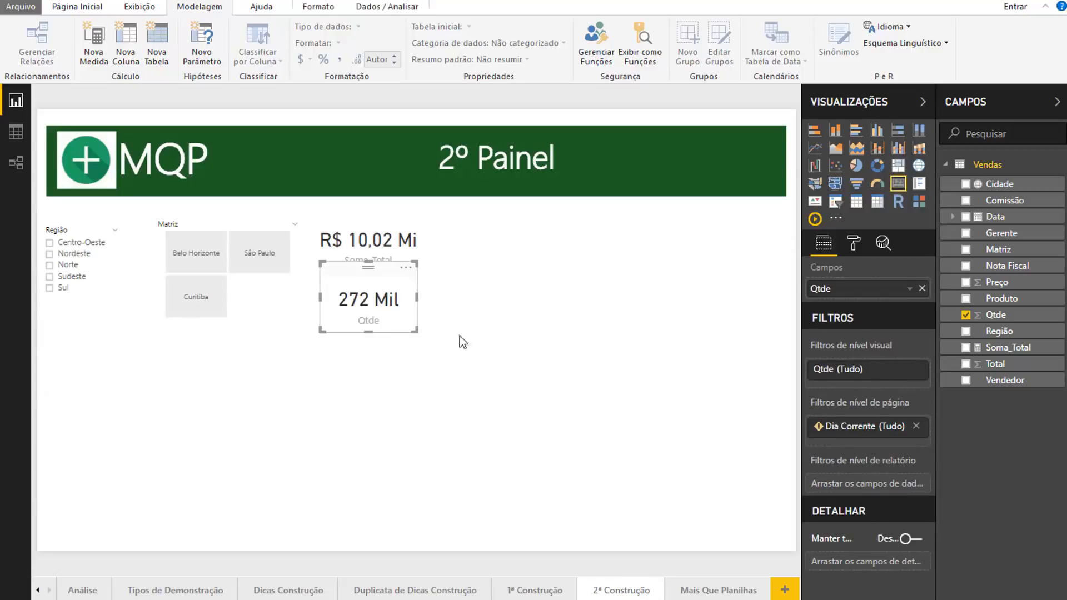
left_click(532, 365)
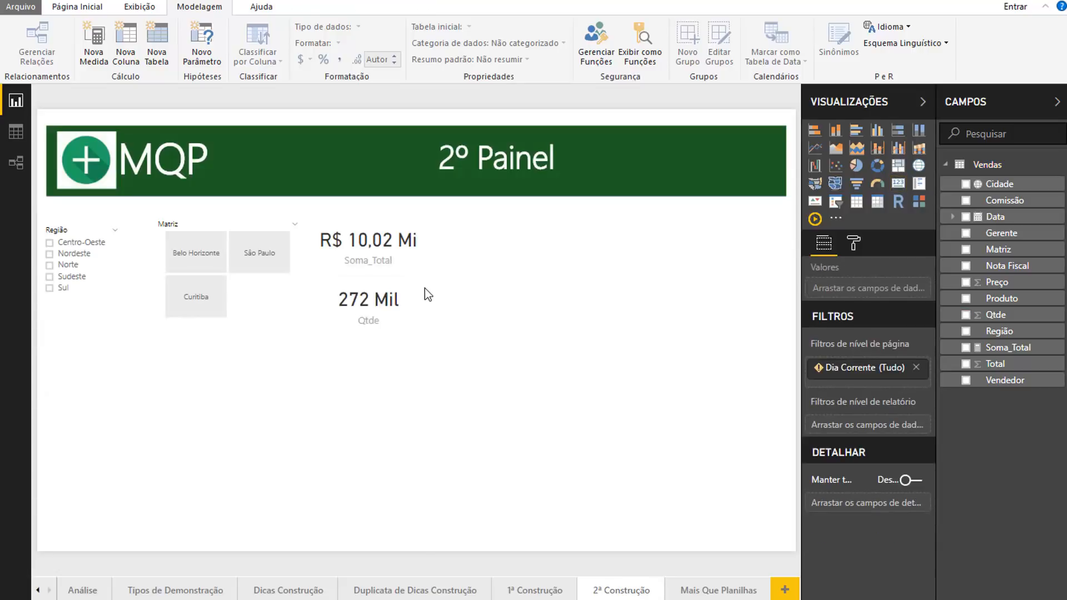
Insert a Table visual on the 2ª Construção page and extend it from the header banner down to the page's lower edge.
left_click(859, 204)
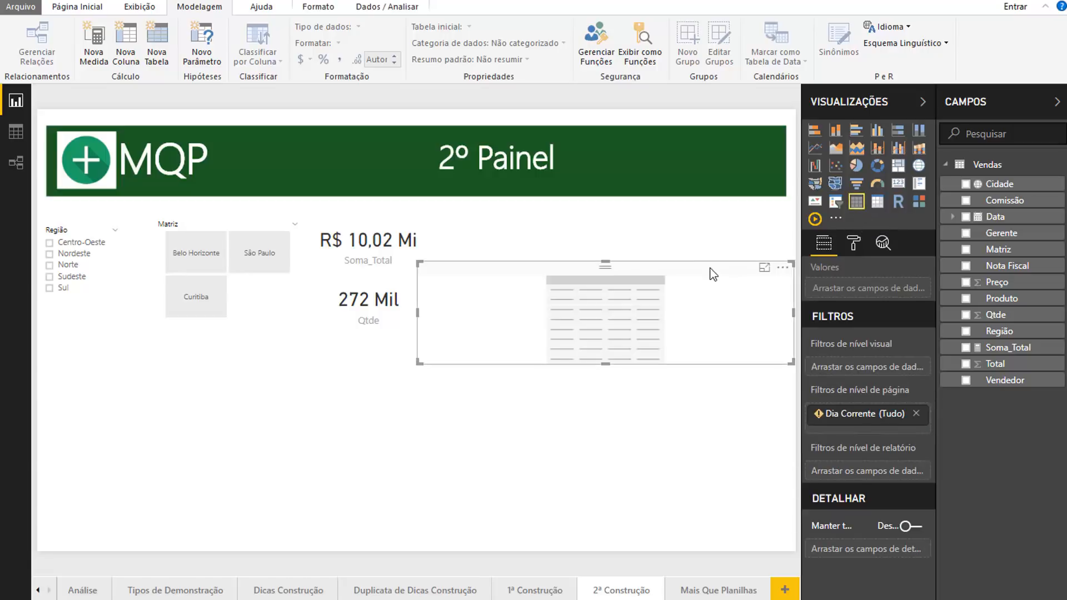
left_click_drag(607, 362, 622, 550)
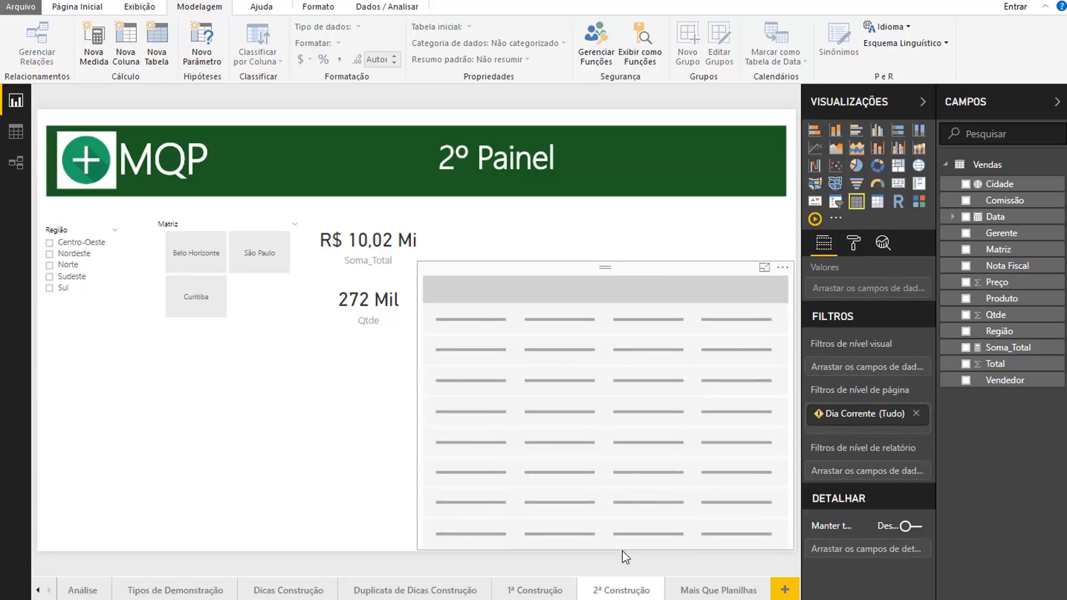
left_click_drag(609, 267, 616, 201)
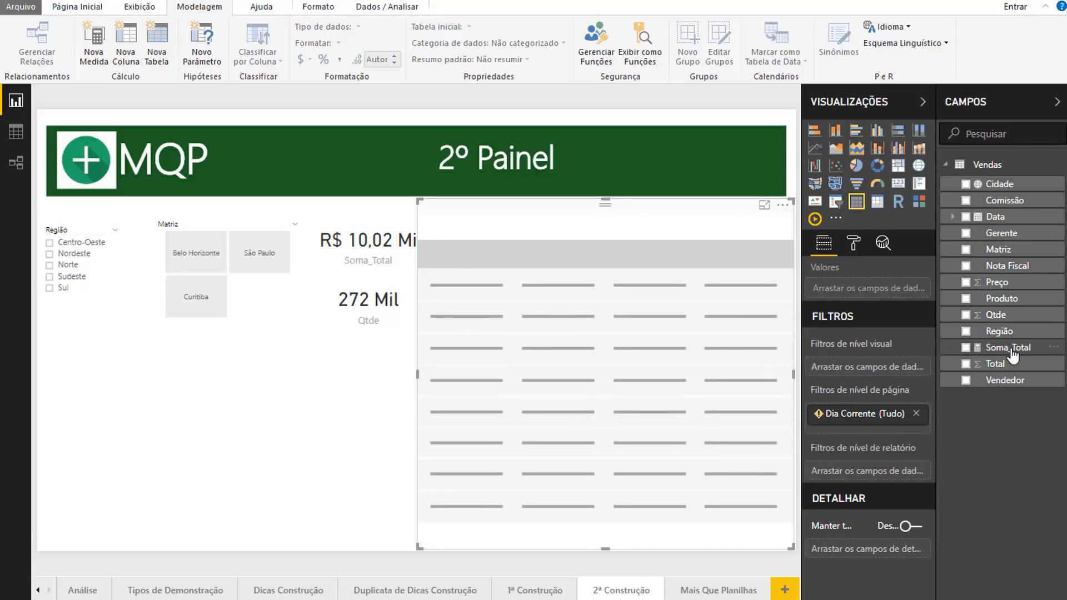
Add Nota Fiscal, Vendedor, Região, Matriz, Gerente and Comissão, in that order, as the table's columns.
left_click_drag(995, 268, 891, 295)
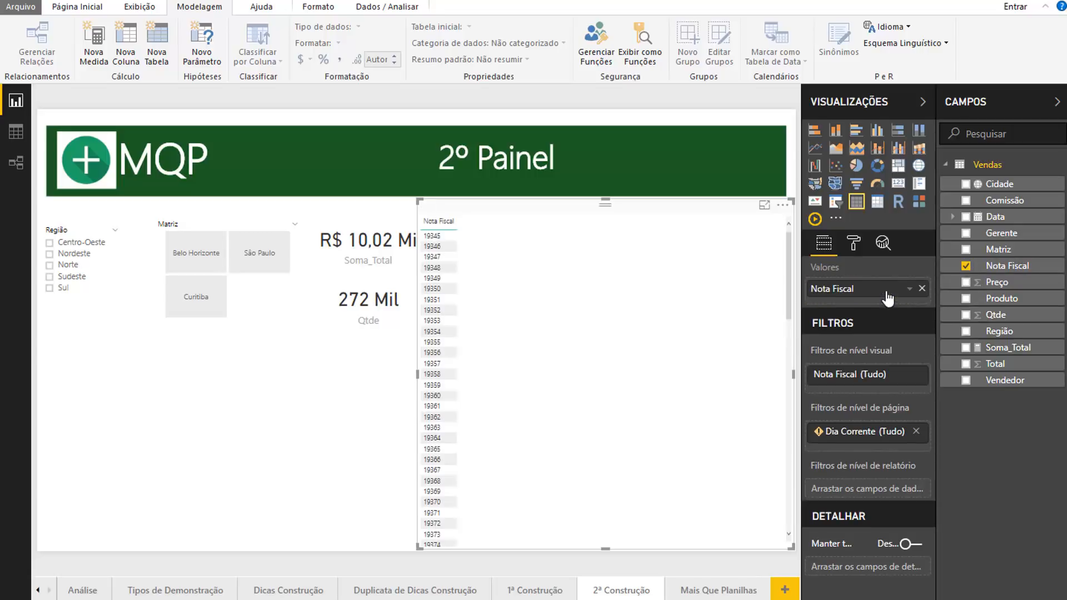
left_click(1009, 299)
left_click_drag(1022, 384, 848, 309)
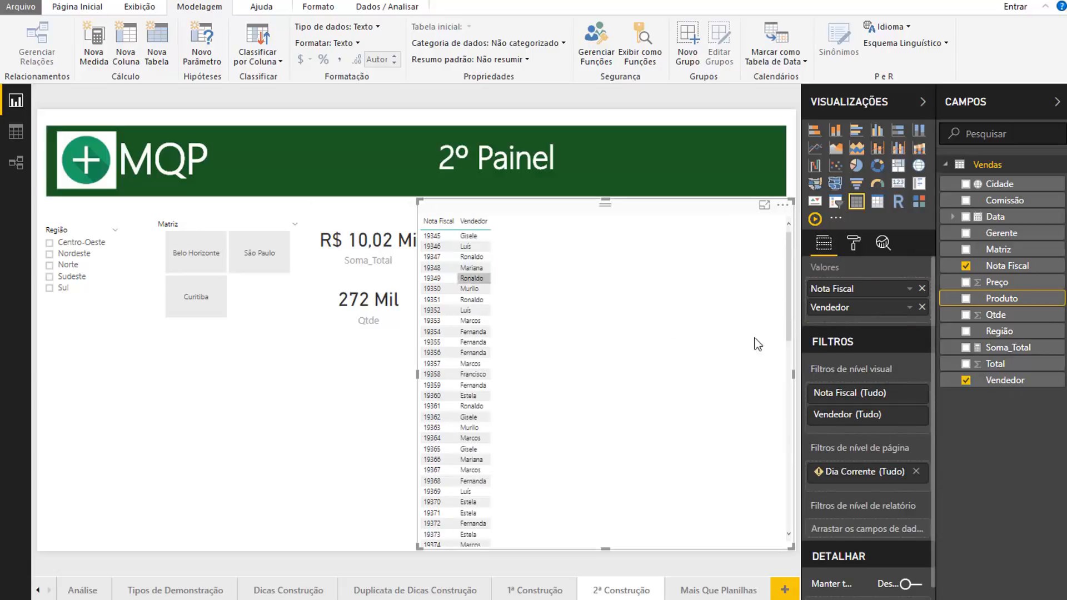
left_click_drag(1022, 339, 908, 317)
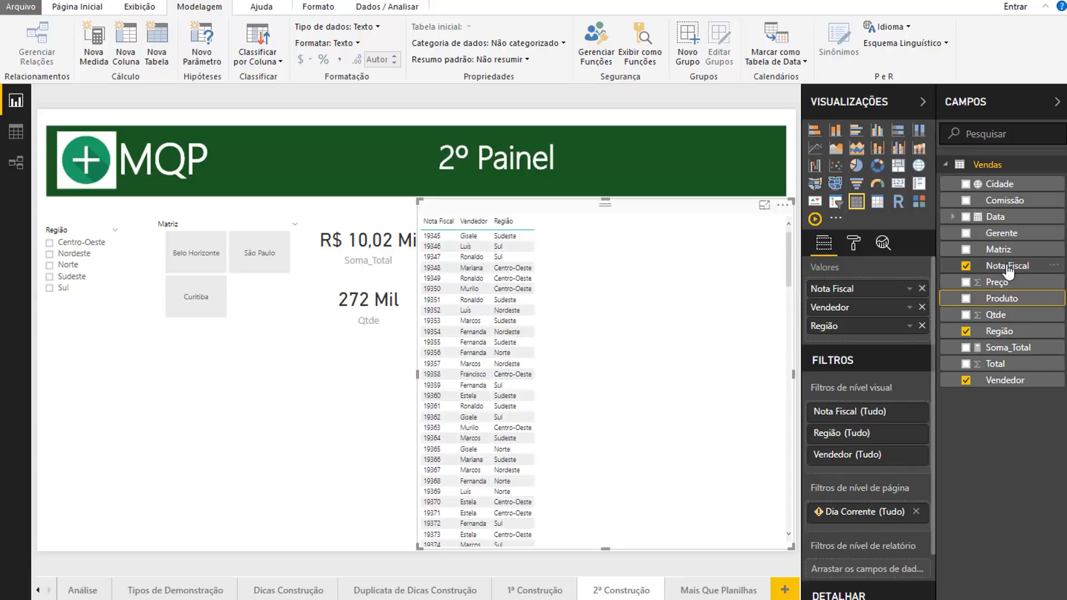
left_click_drag(1009, 251, 875, 337)
left_click_drag(1000, 233, 867, 362)
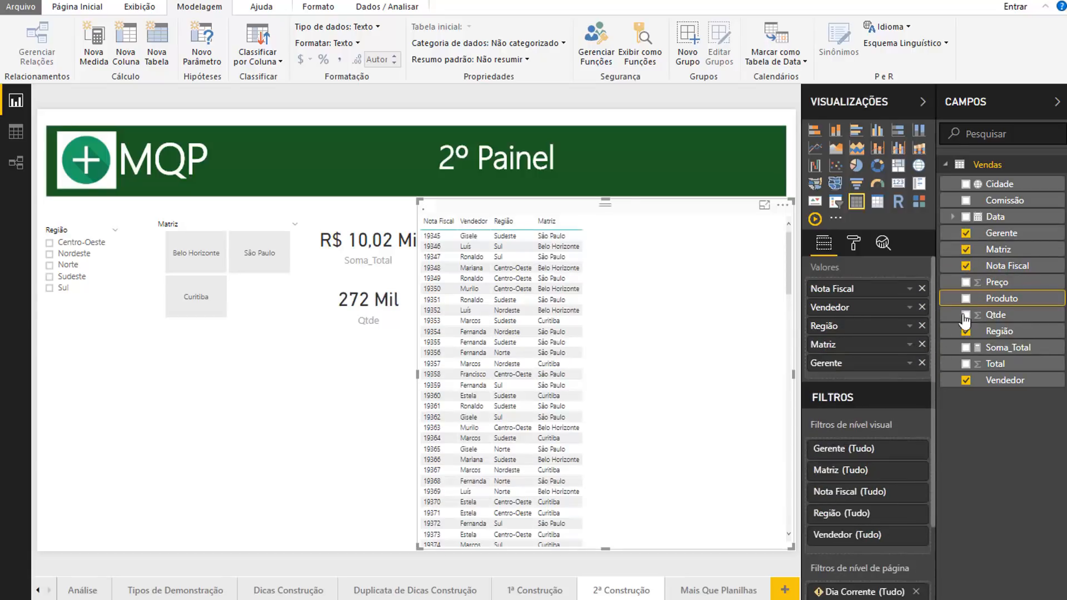
left_click_drag(1007, 205, 888, 380)
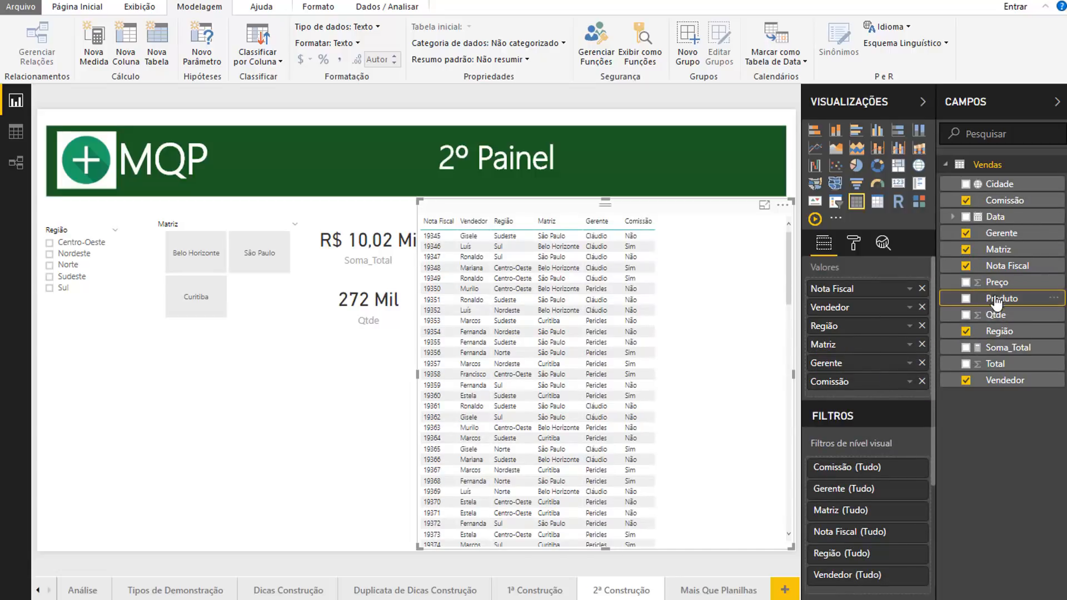
Add Preço, Qtde and Total as the table's last columns and insert Produto between Comissão and Preço.
left_click_drag(997, 285, 896, 390)
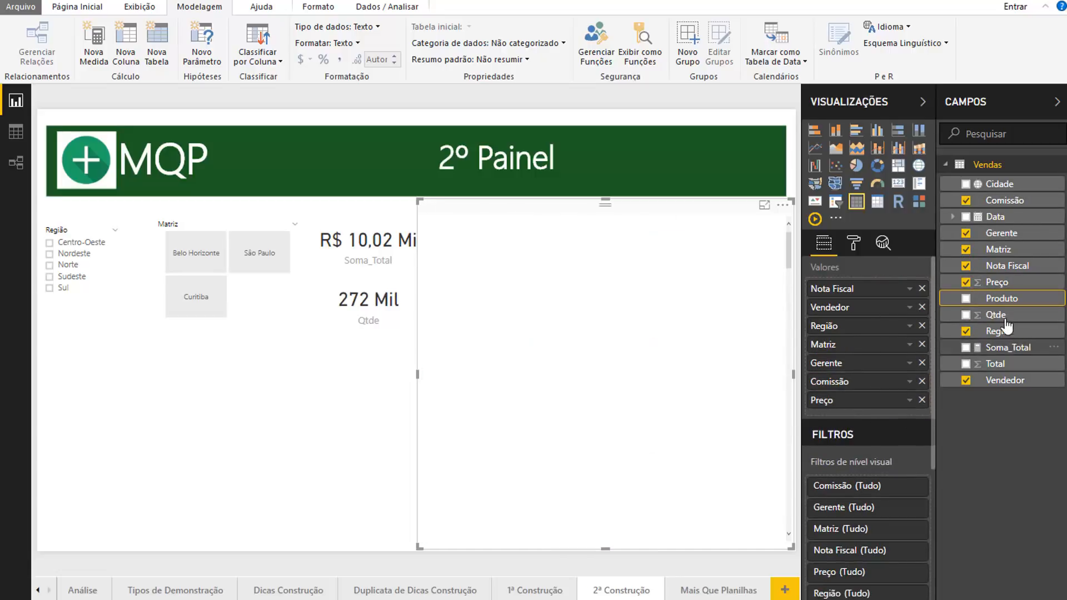
left_click_drag(996, 315, 900, 417)
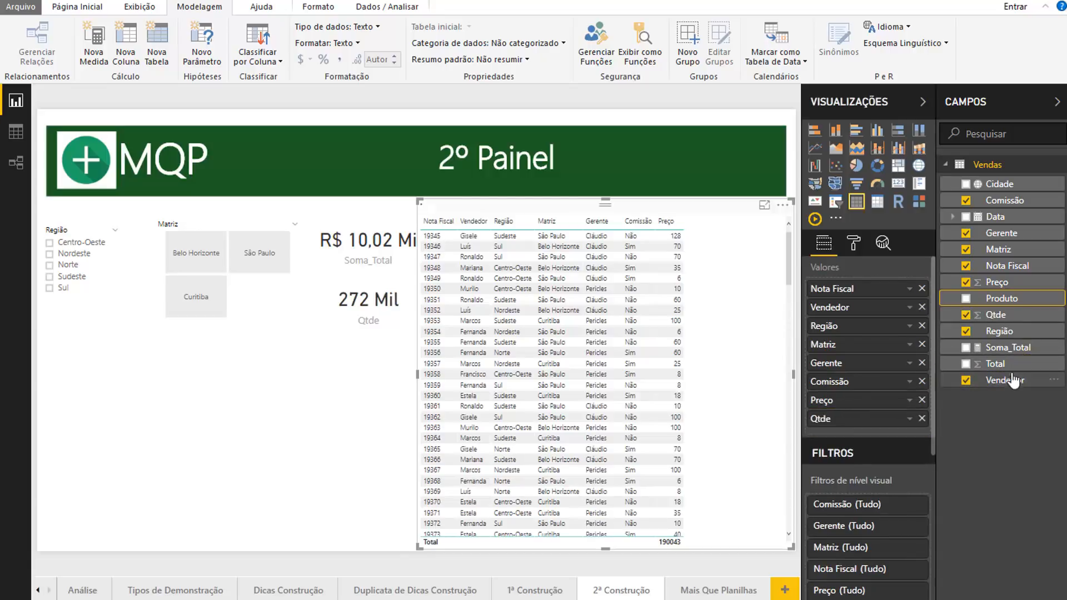
left_click_drag(1012, 369, 887, 429)
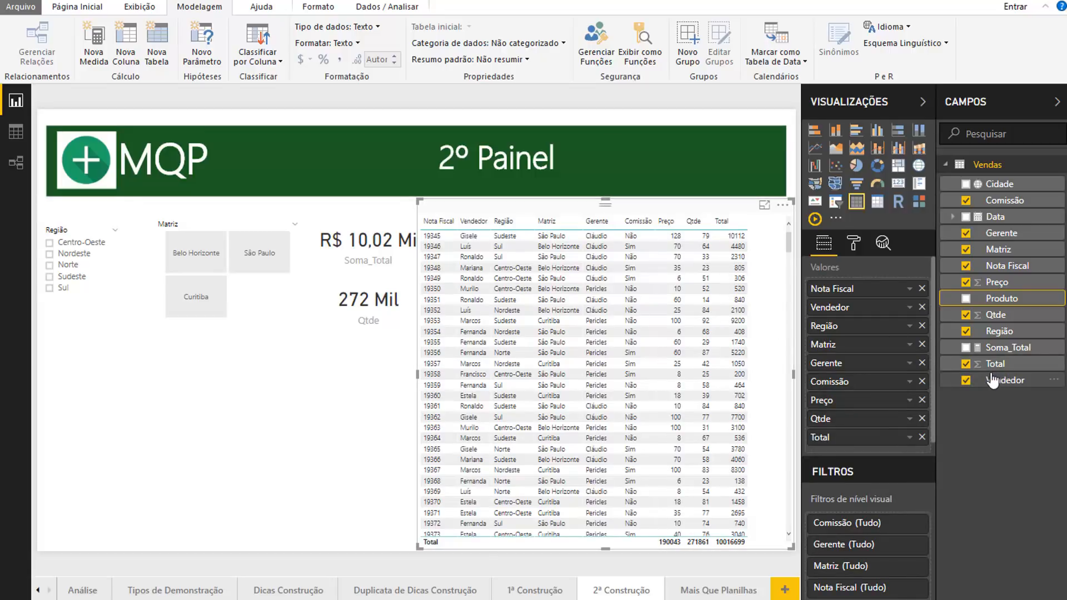
left_click_drag(1003, 300, 911, 384)
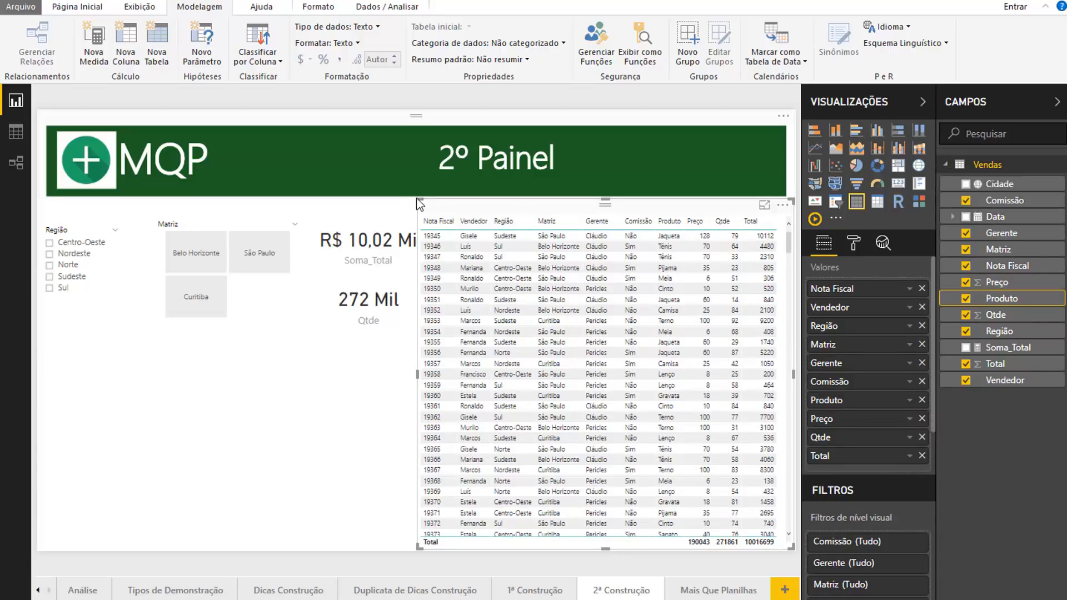
Move the Matriz slicer beneath the Região slicer and shift the Soma_Total and Qtde cards into the freed space.
left_click(233, 223)
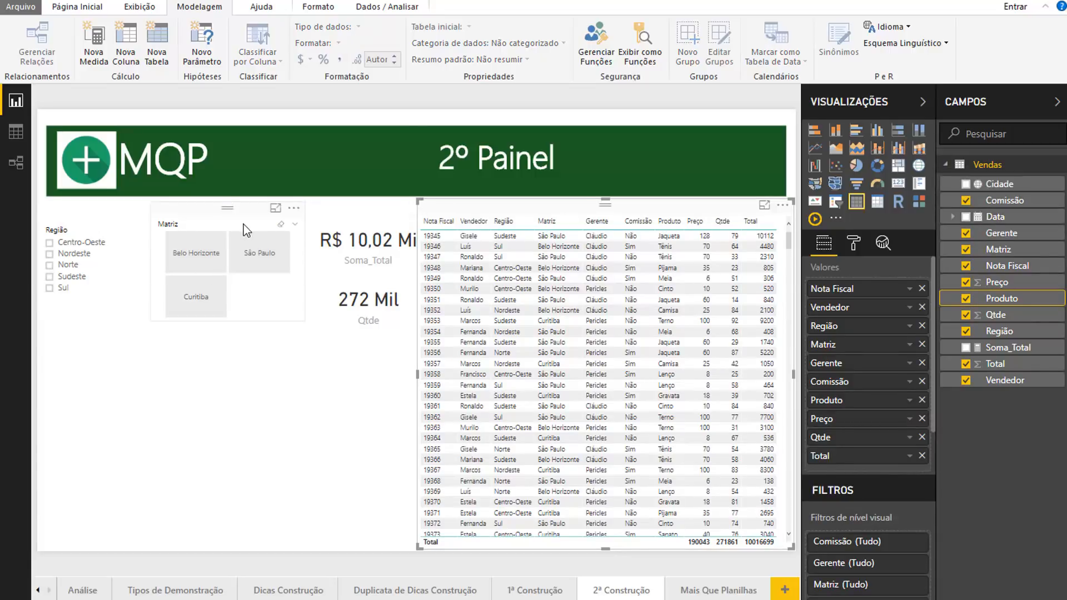
left_click_drag(232, 224, 127, 315)
left_click_drag(338, 239, 261, 239)
left_click_drag(335, 285, 257, 296)
Clear the row highlight in the table and widen the table toward the cards.
left_click(477, 205)
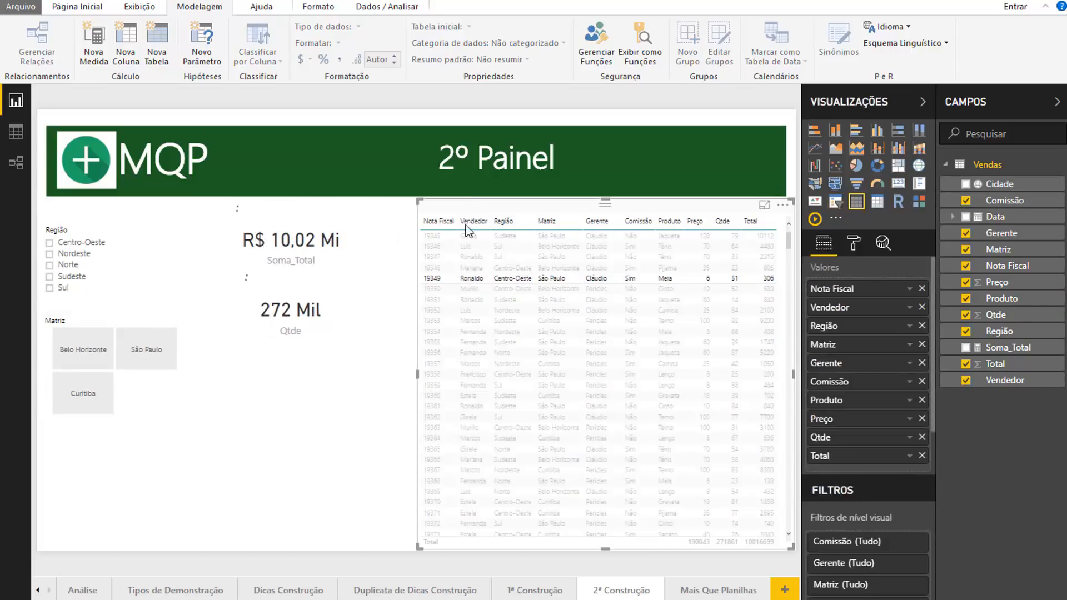
left_click(428, 278)
left_click(453, 209)
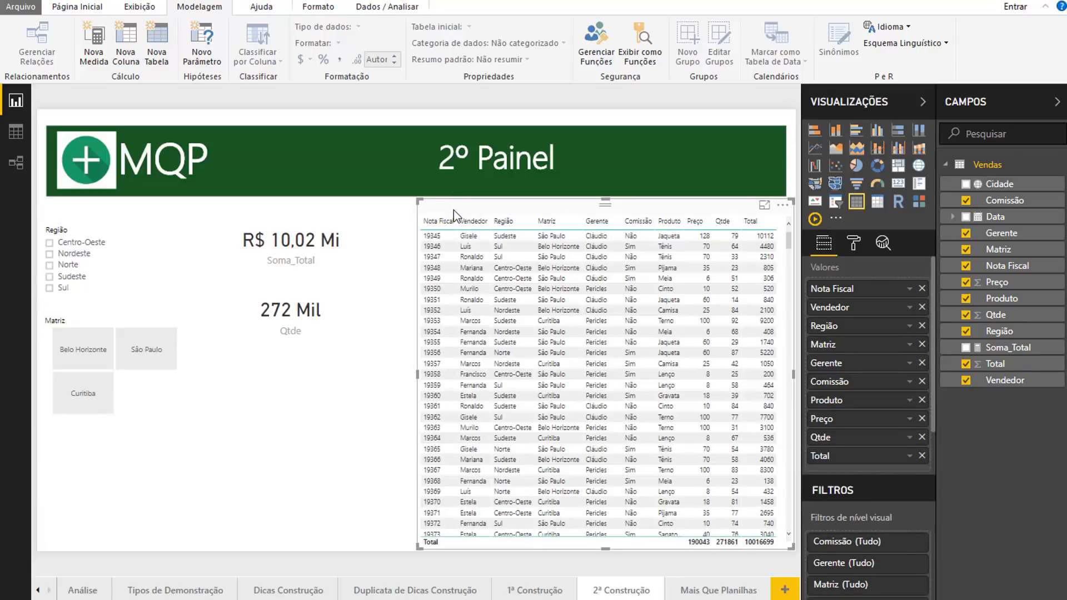
left_click_drag(417, 375, 340, 370)
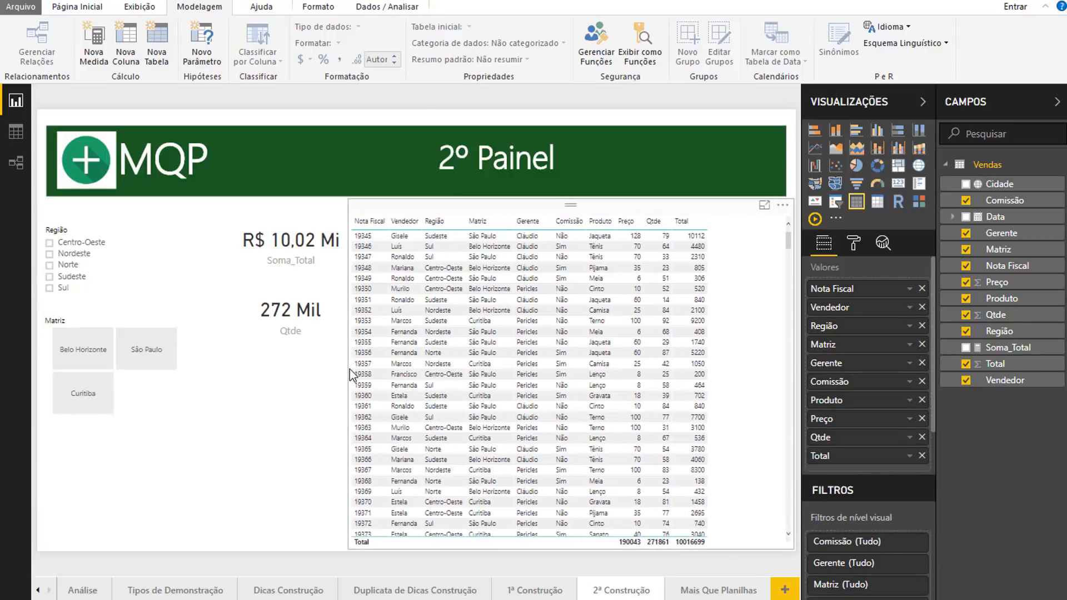
left_click(304, 387)
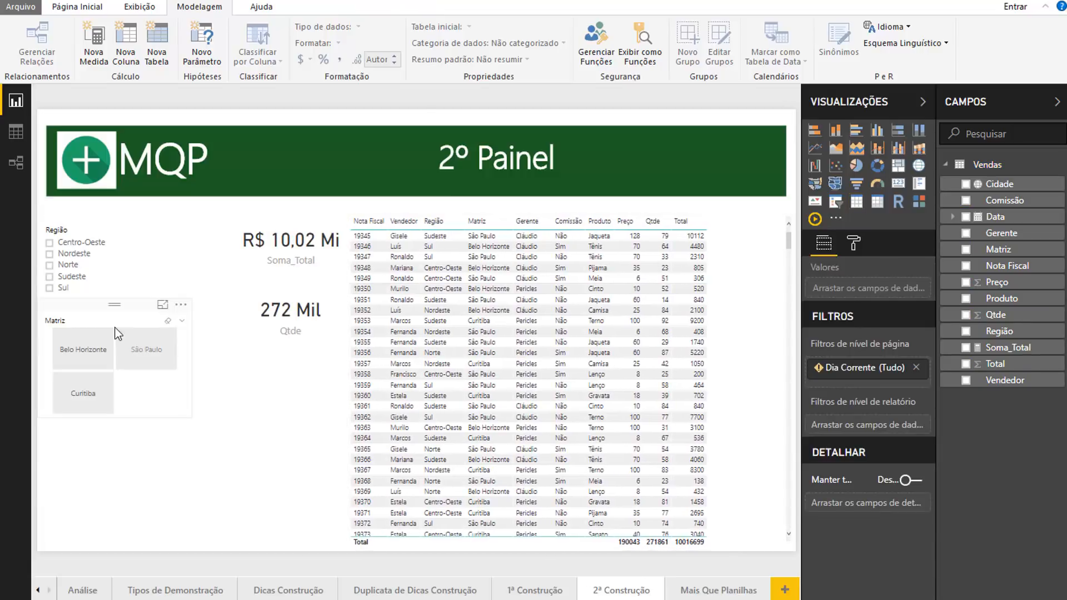
Reshape the Matriz slicer into a tall, narrow single column of buttons and move both cards closer to the slicers.
left_click(164, 345)
left_click_drag(182, 421, 118, 543)
left_click(309, 249)
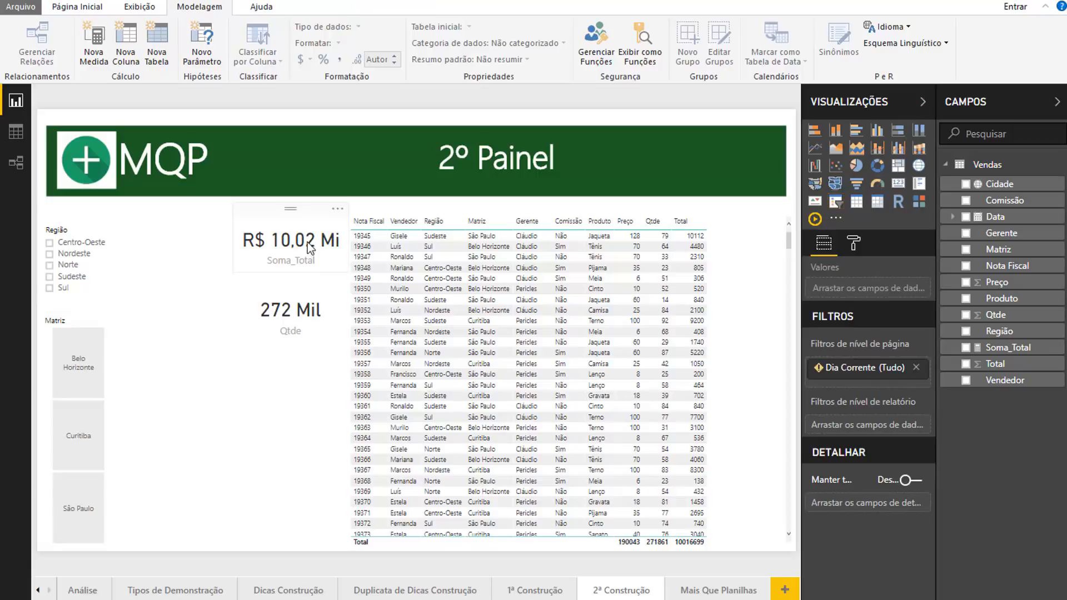
left_click_drag(282, 244, 218, 246)
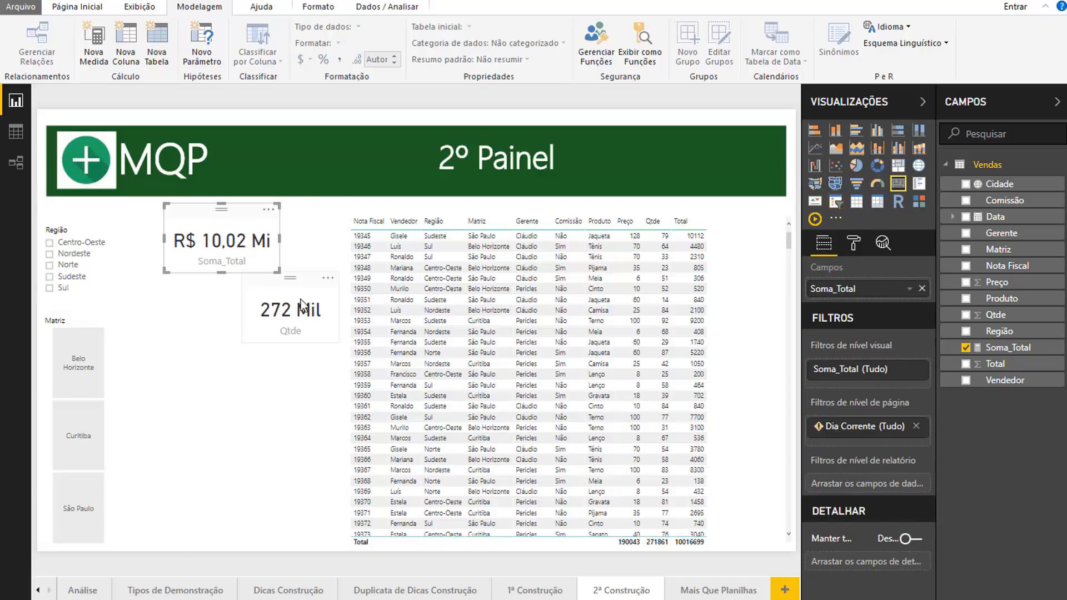
left_click_drag(285, 294, 211, 289)
Move the whole table closer to the cards, keeping its size, and deselect it.
left_click(381, 234)
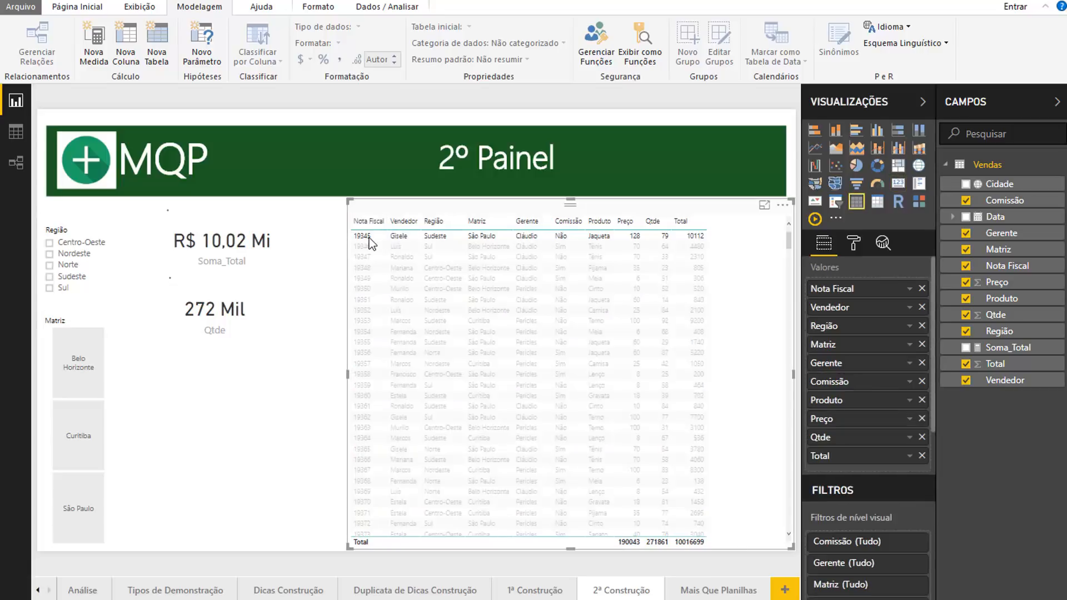
left_click(414, 206)
left_click_drag(413, 206, 345, 205)
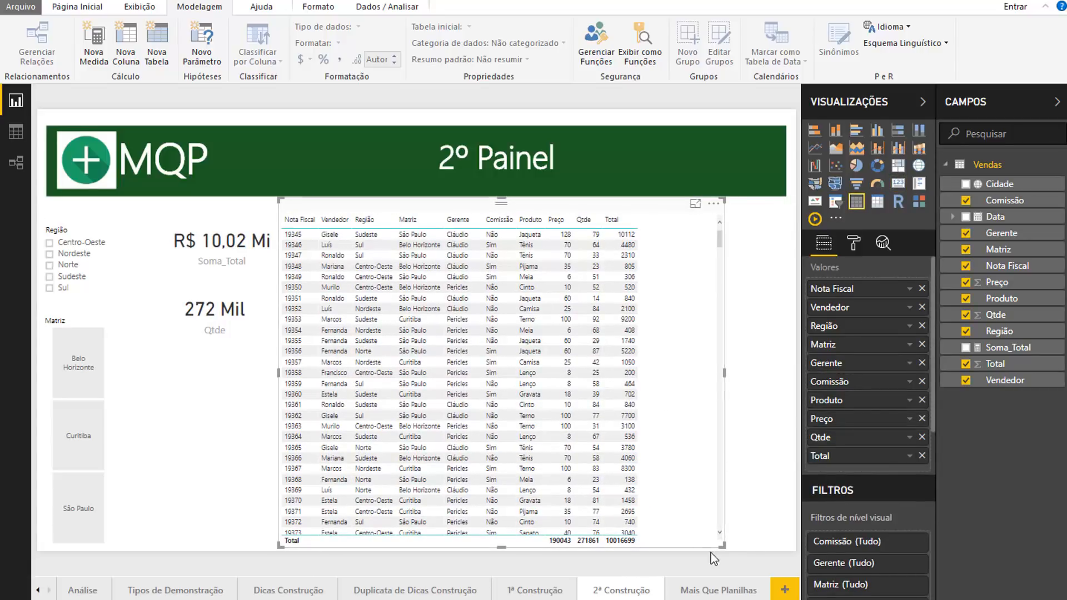
left_click(853, 245)
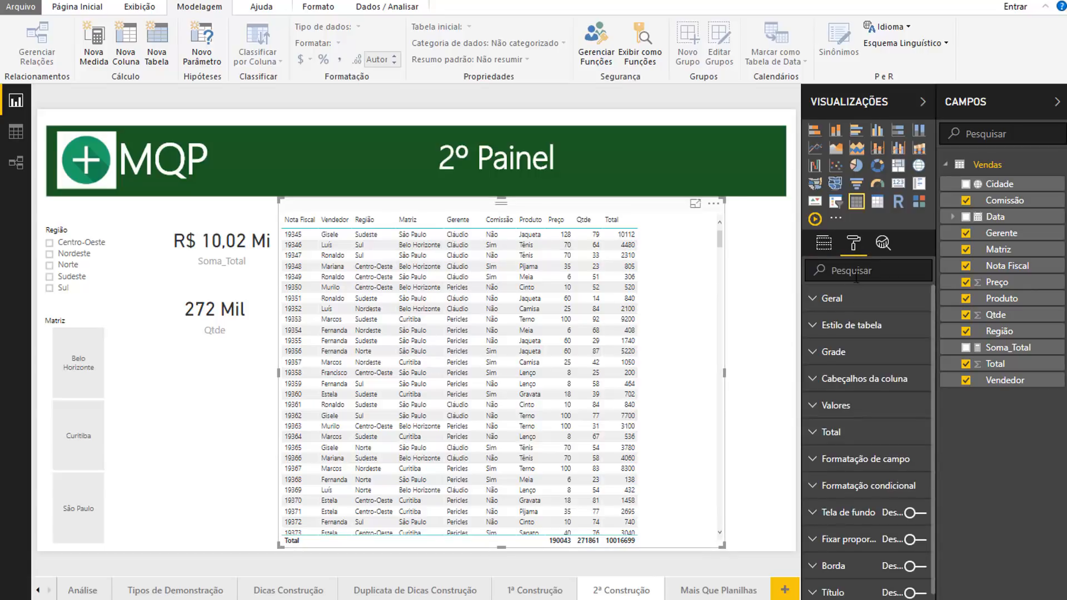
left_click(786, 275)
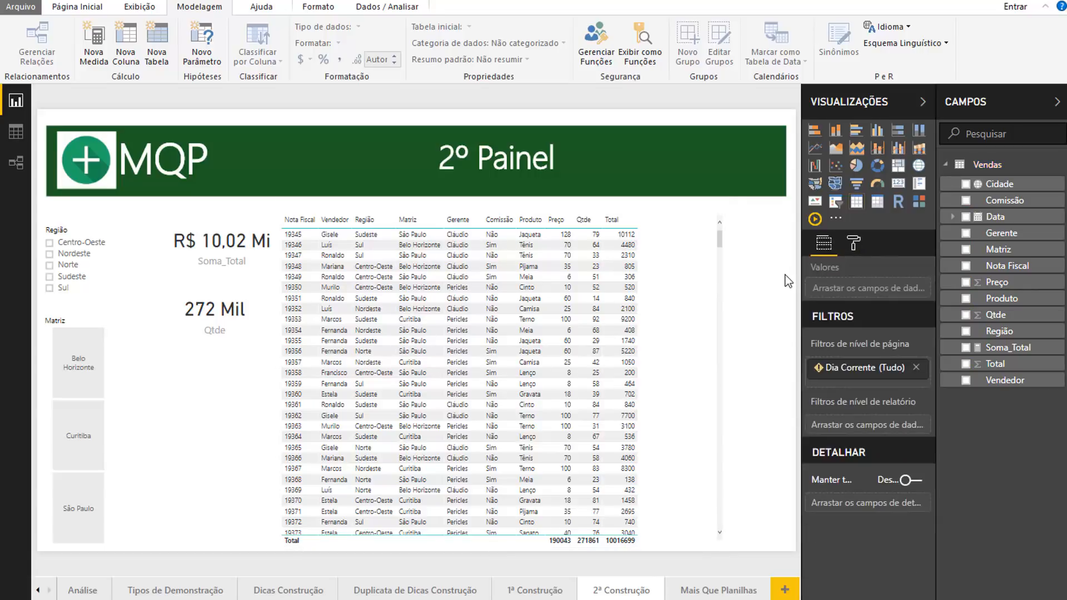
Test the Região slicer with Sudeste on 2ª Construção and Sul on 1ª Construção, clearing the selection at the end.
left_click(62, 282)
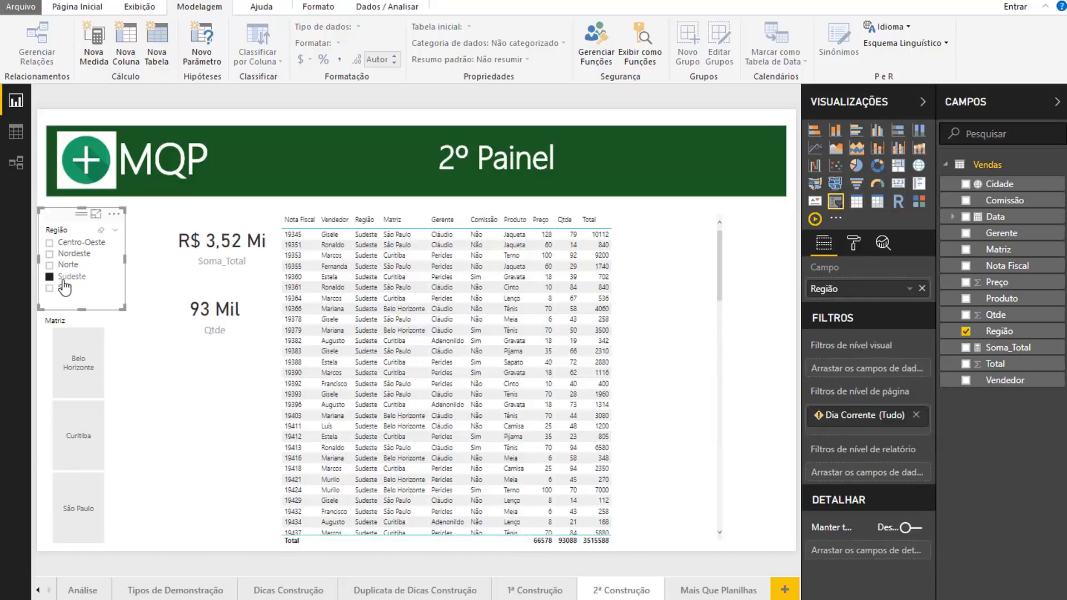
left_click(538, 593)
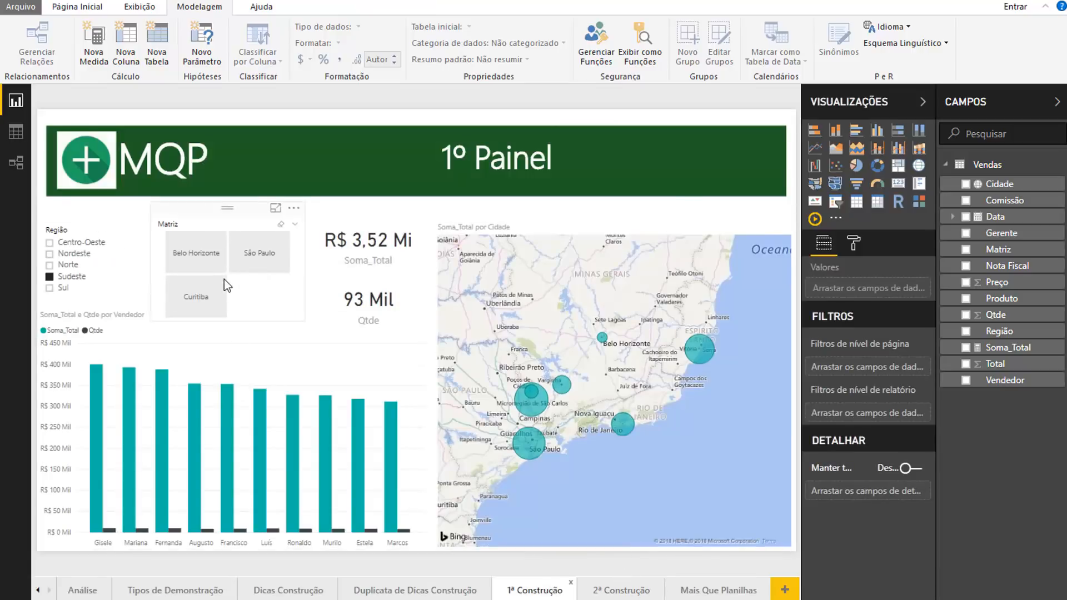
left_click(63, 288)
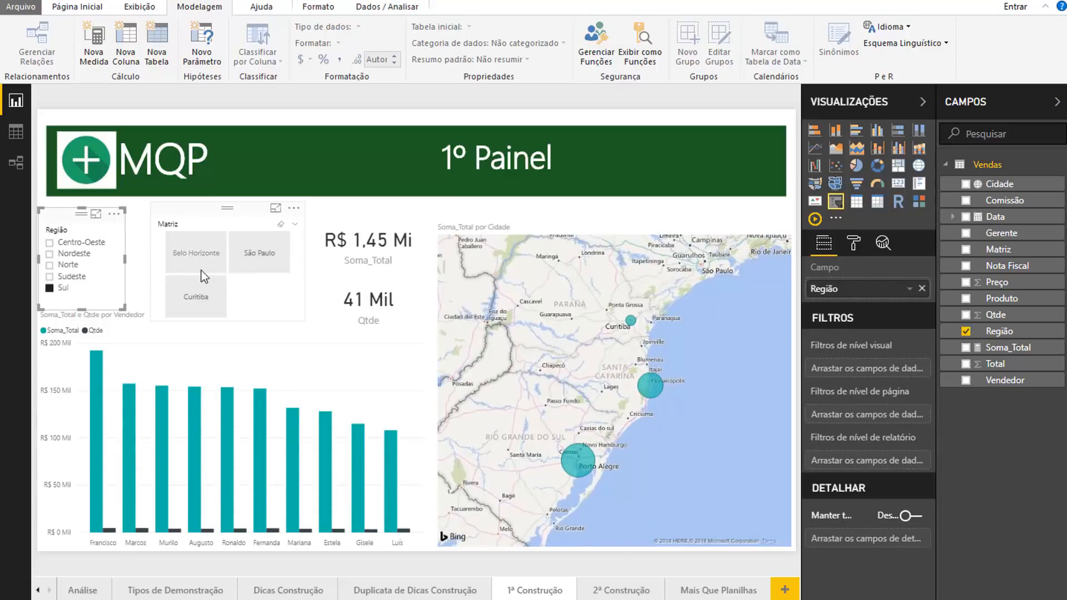
left_click(86, 289)
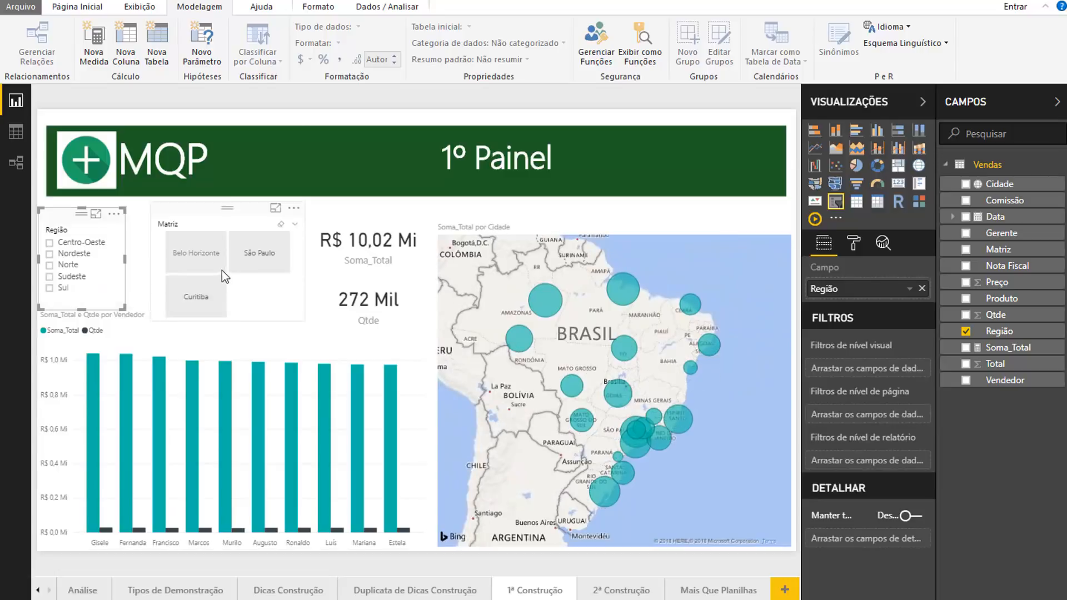
Filter Matriz by São Paulo on 1ª Construção and check the synchronized slicers on 2ª Construção.
left_click(253, 257)
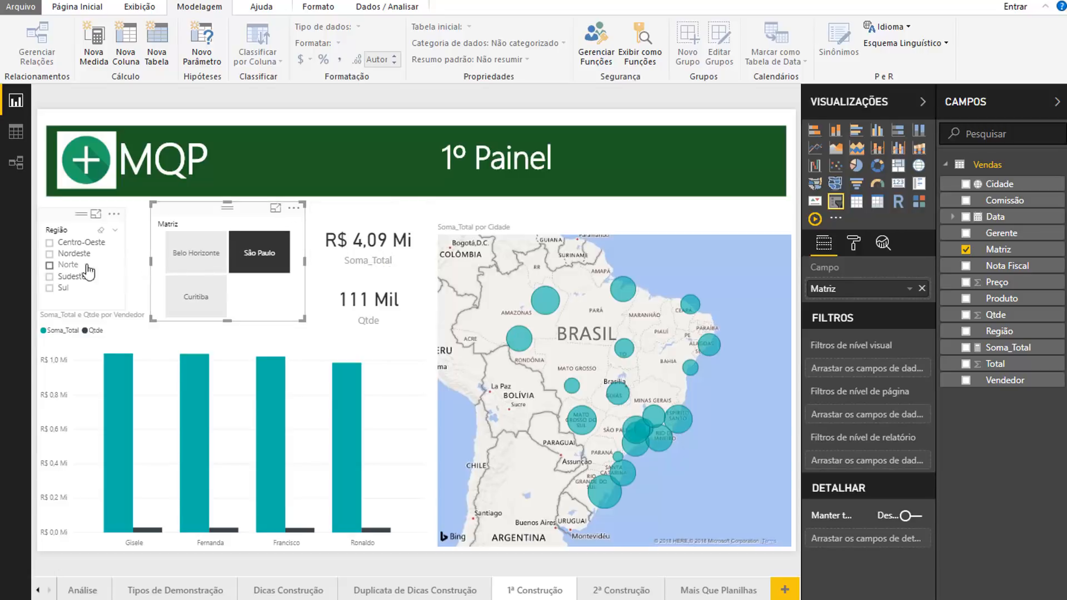
left_click(622, 590)
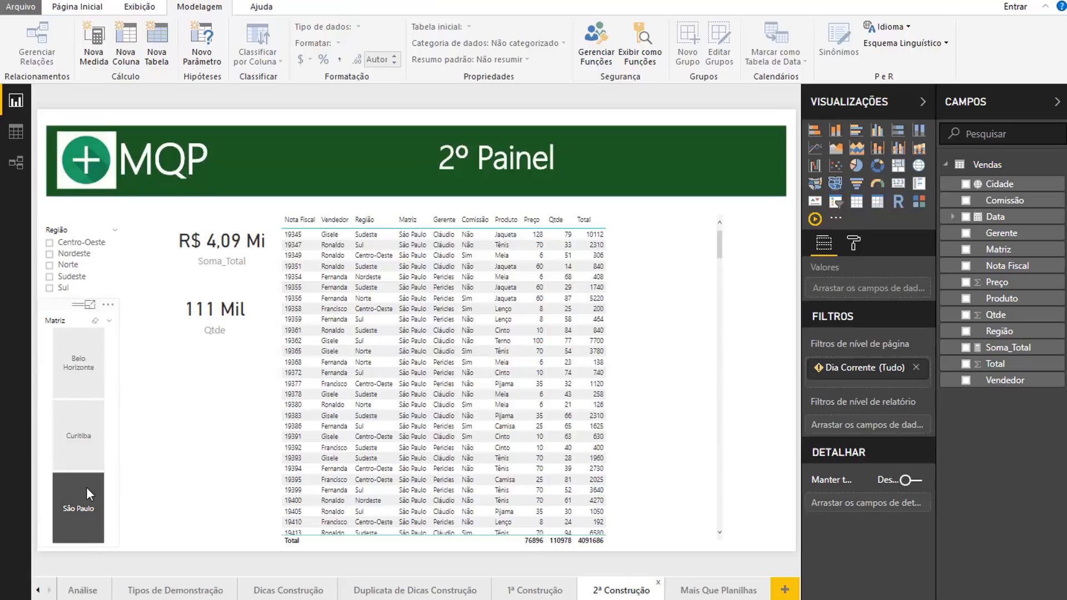
left_click(63, 280)
left_click(64, 280)
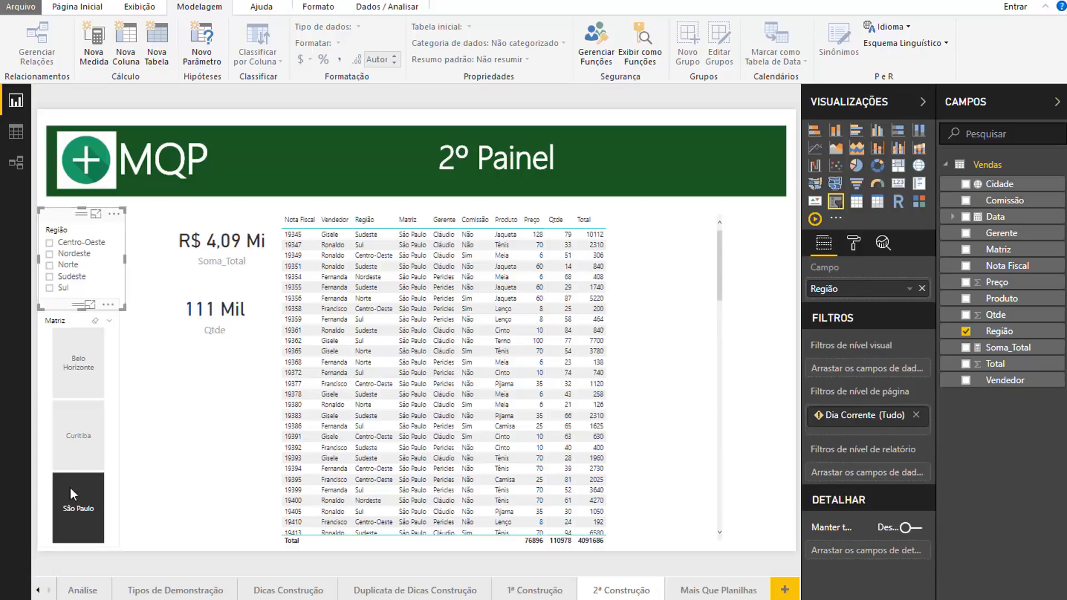
Look through the rows of the filtered table and compare it with the visuals on 1ª Construção.
scroll(455, 286, "down", 10)
scroll(719, 285, "down", 3)
left_click_drag(723, 322, 745, 231)
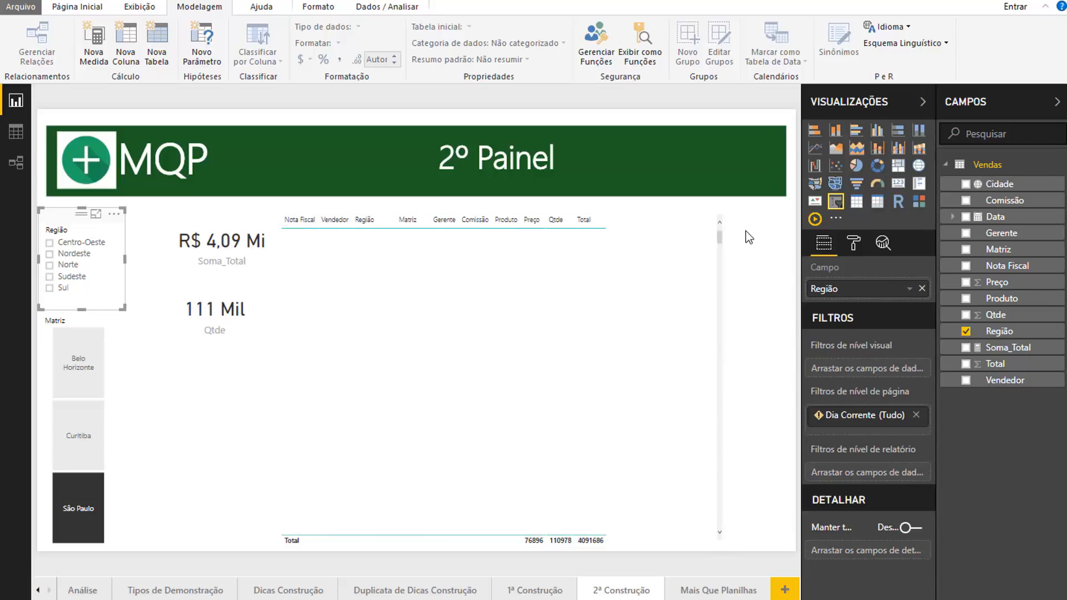
left_click(746, 231)
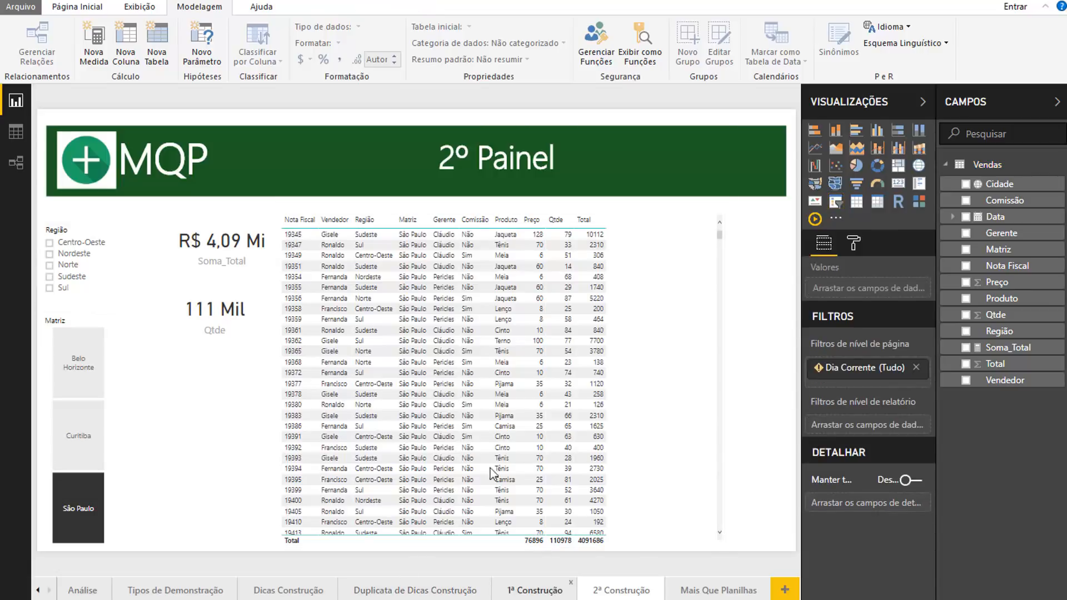
left_click(534, 590)
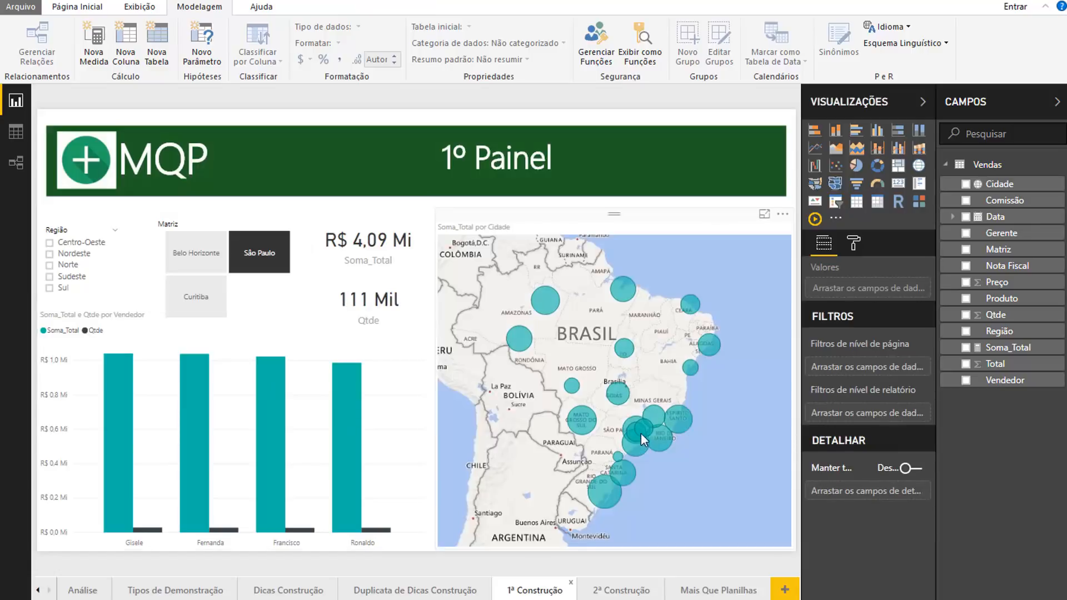
Remove the Dia Corrente page-level filter from the 2ª Construção page.
left_click(621, 590)
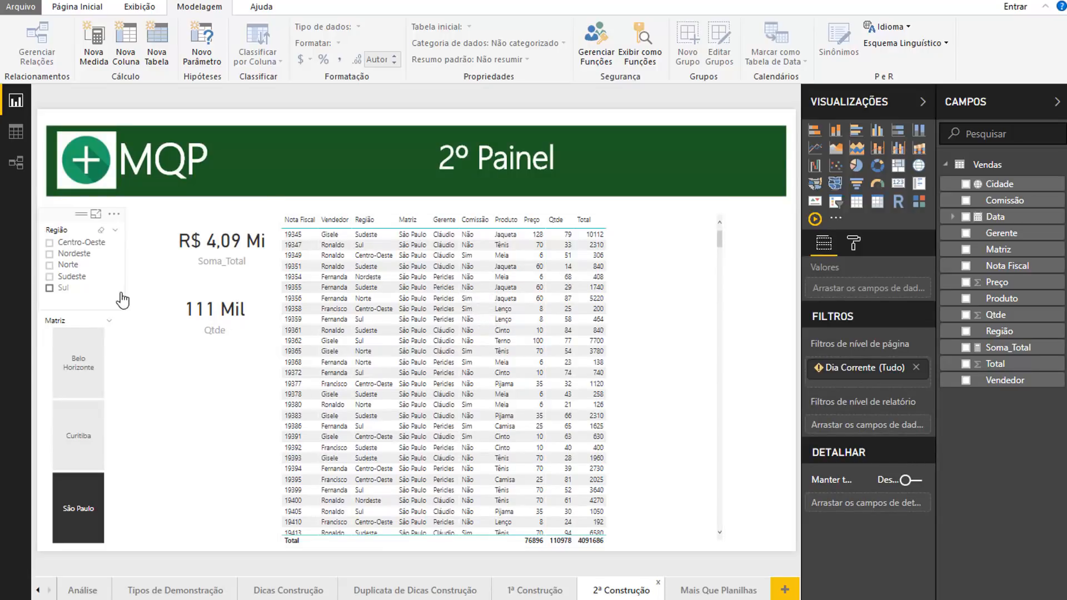
left_click(916, 367)
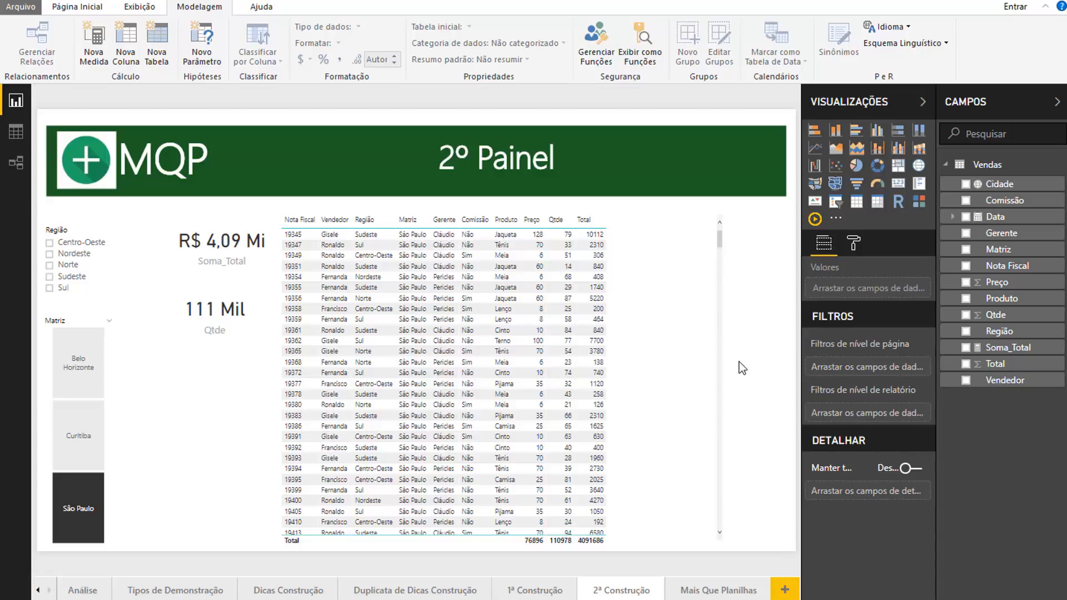
Compare the planned layouts on the Dicas Construção and Duplicata de Dicas Construção pages.
left_click(685, 290)
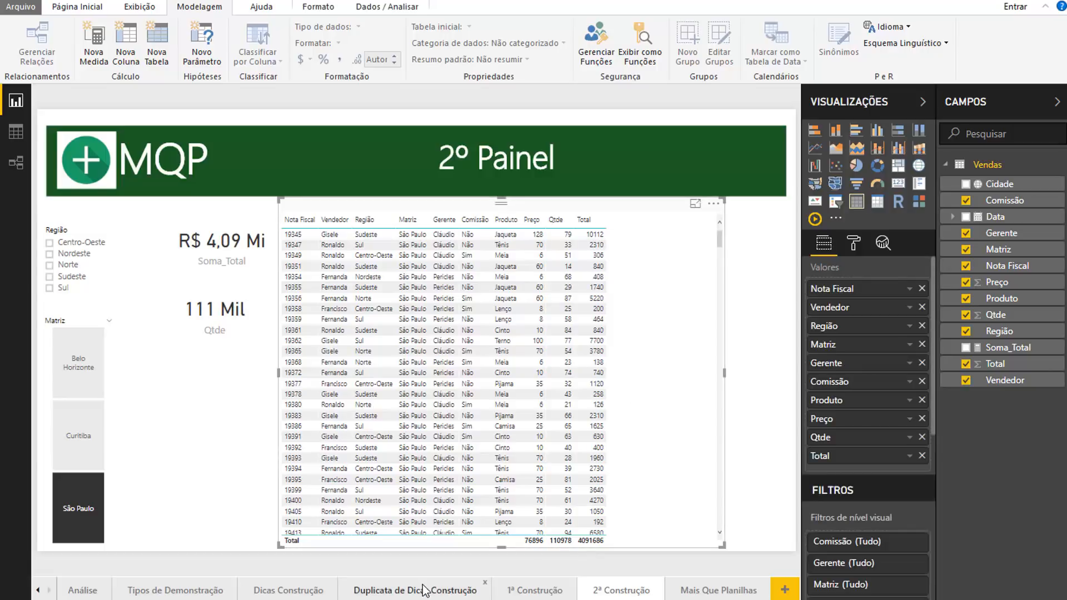
left_click(288, 591)
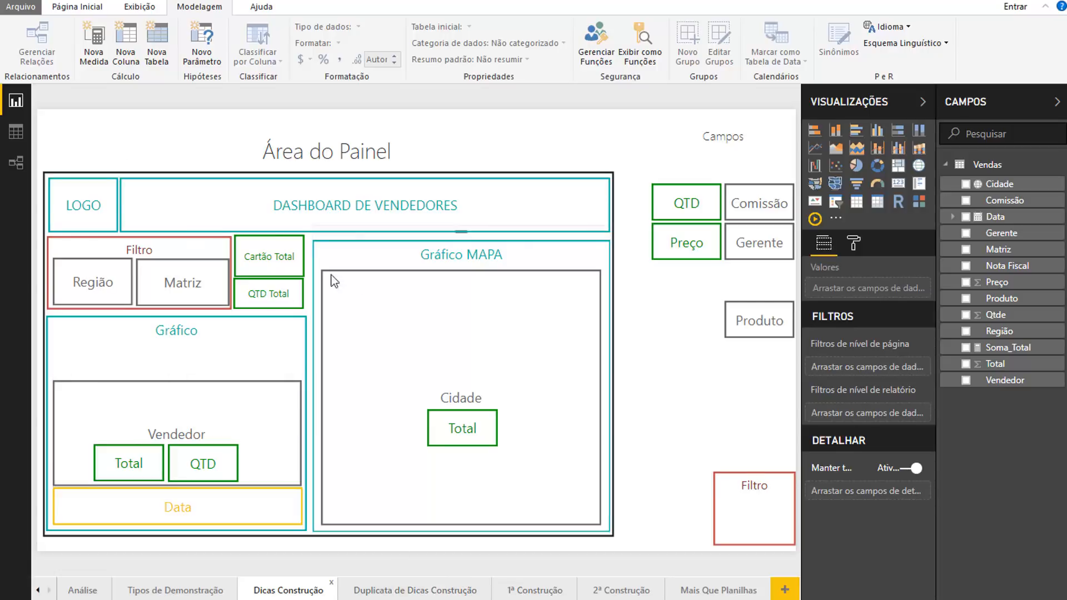
left_click(434, 591)
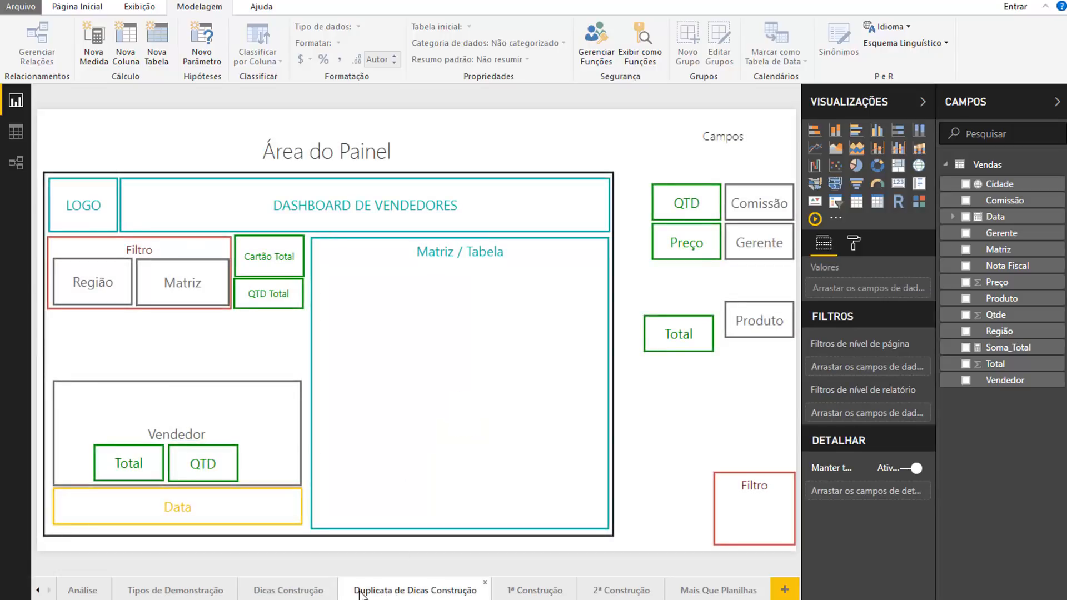
left_click(307, 592)
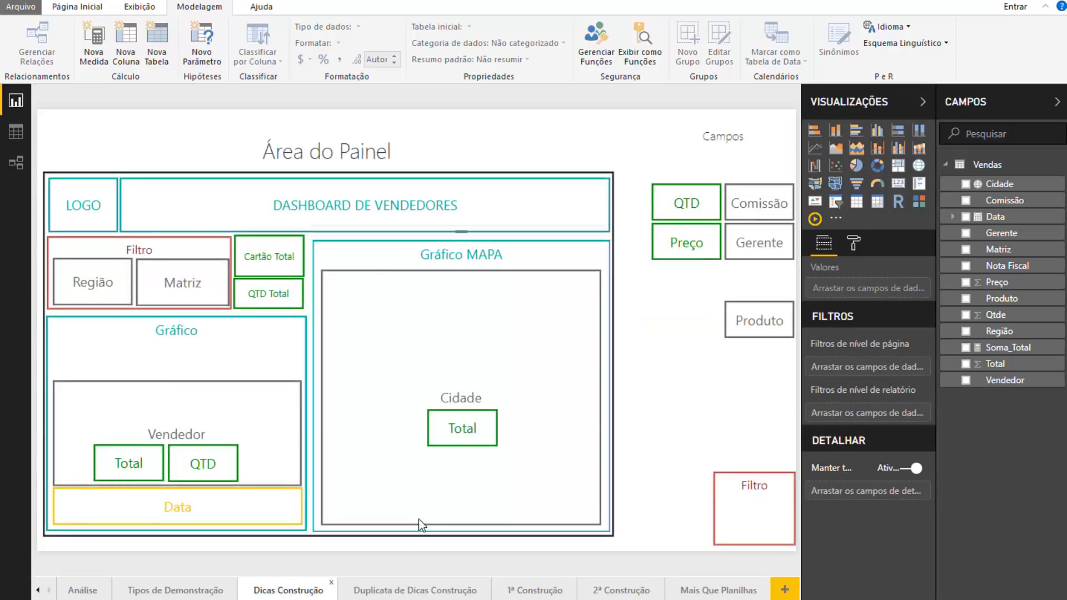
left_click(433, 593)
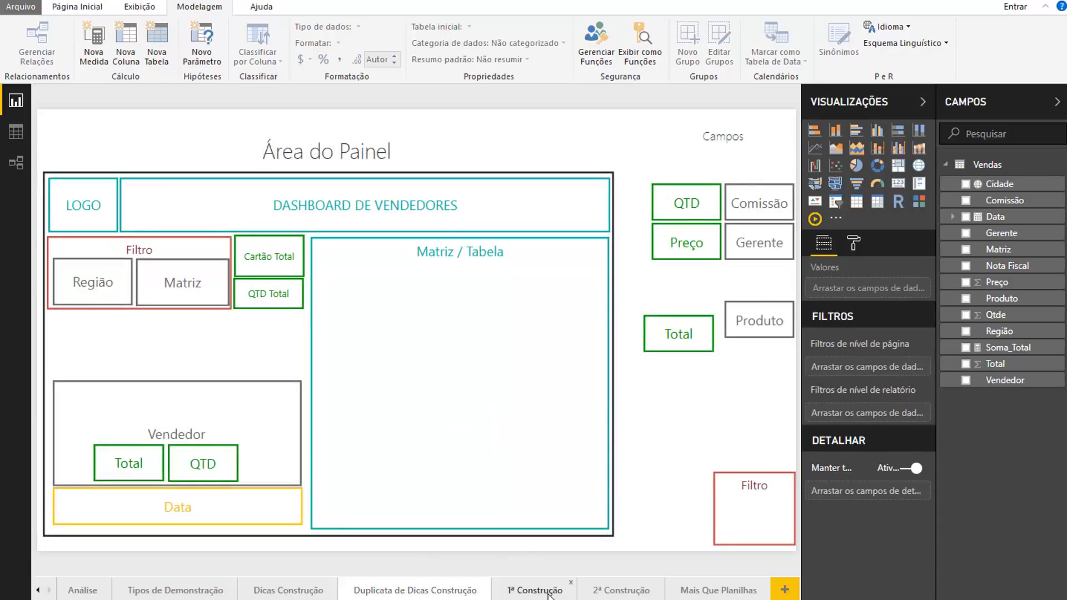
Review the finished 1ª Construção and 2ª Construção dashboards, ending on the Mais Que Planilhas page.
left_click(558, 592)
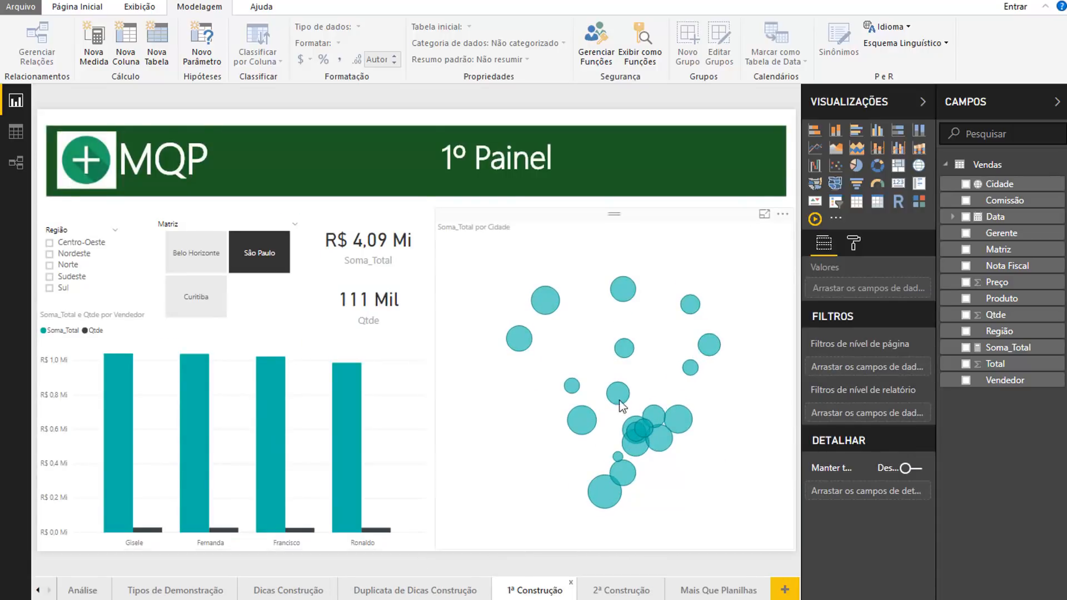
left_click(621, 590)
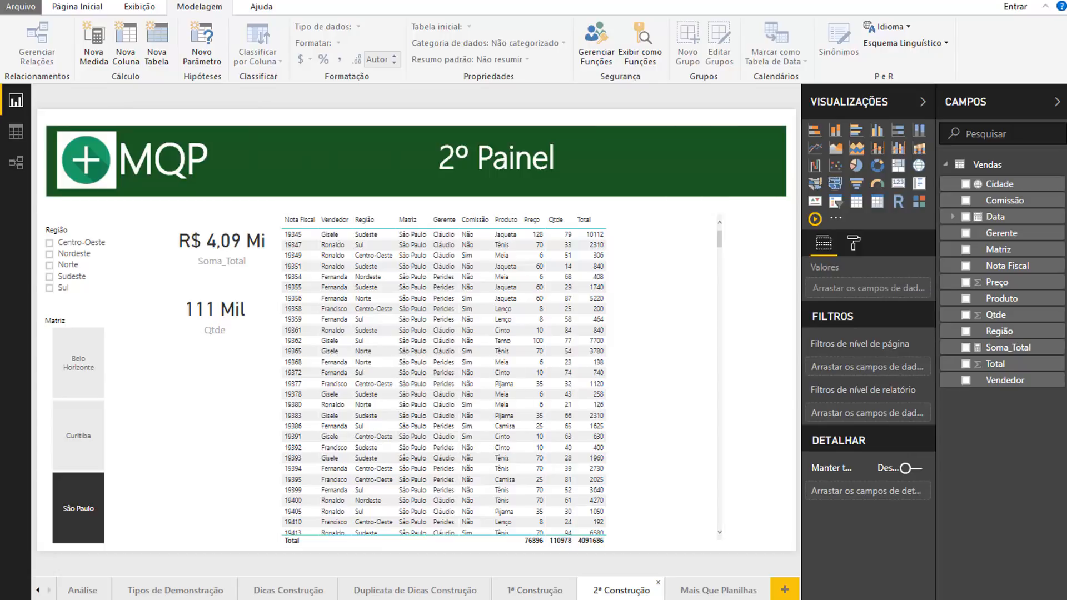
left_click(540, 595)
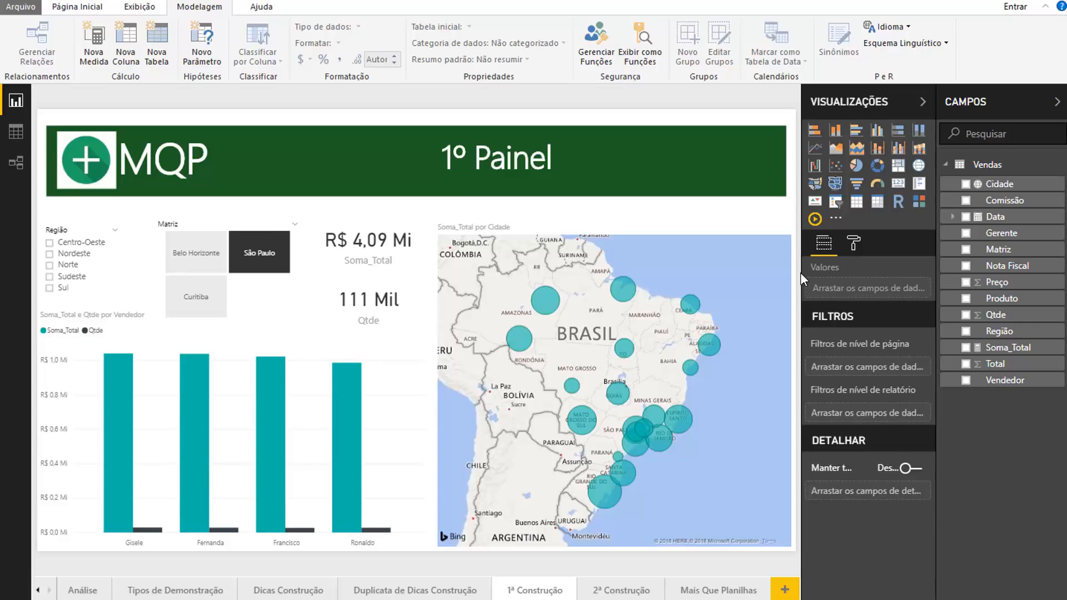
left_click(709, 592)
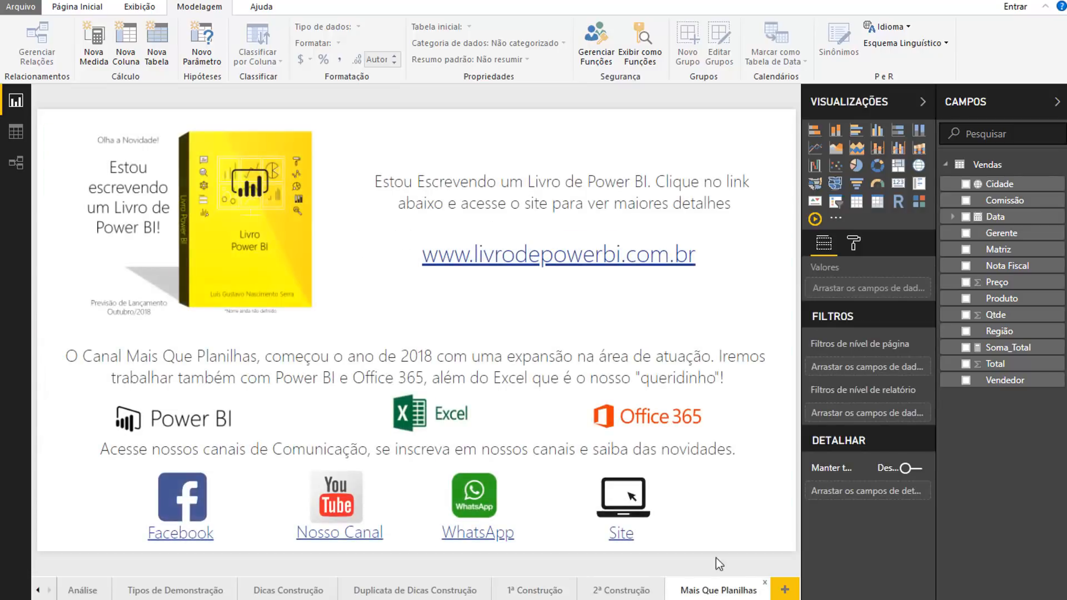